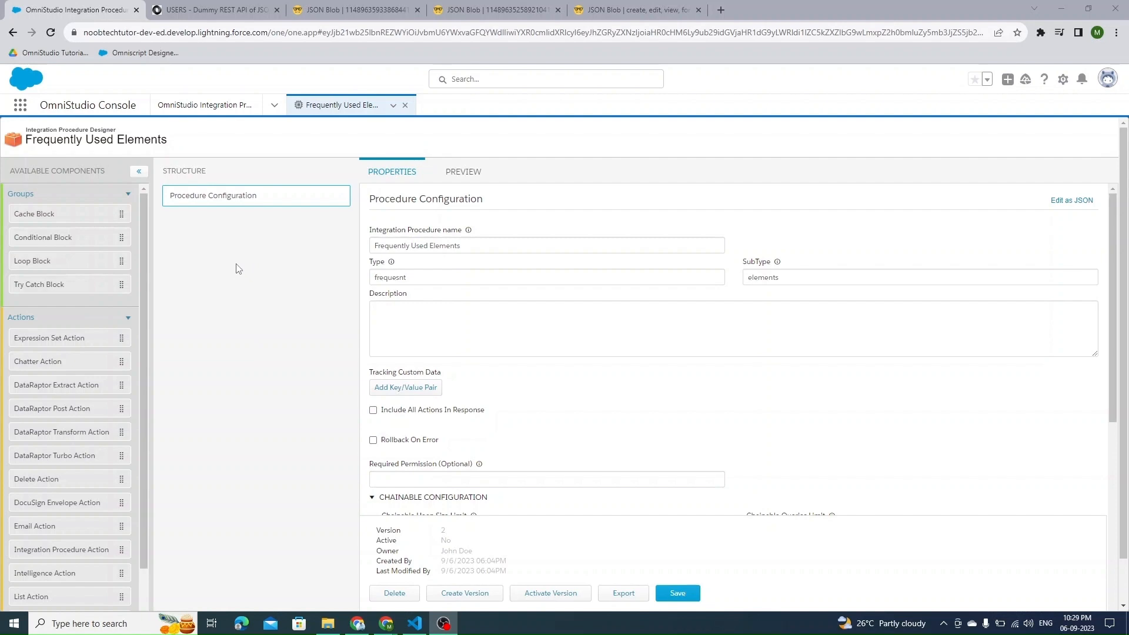
# Examine the two JSON Blob user lists, comparing the id field of the first with the userId field of the second
pyautogui.click(309, 14)
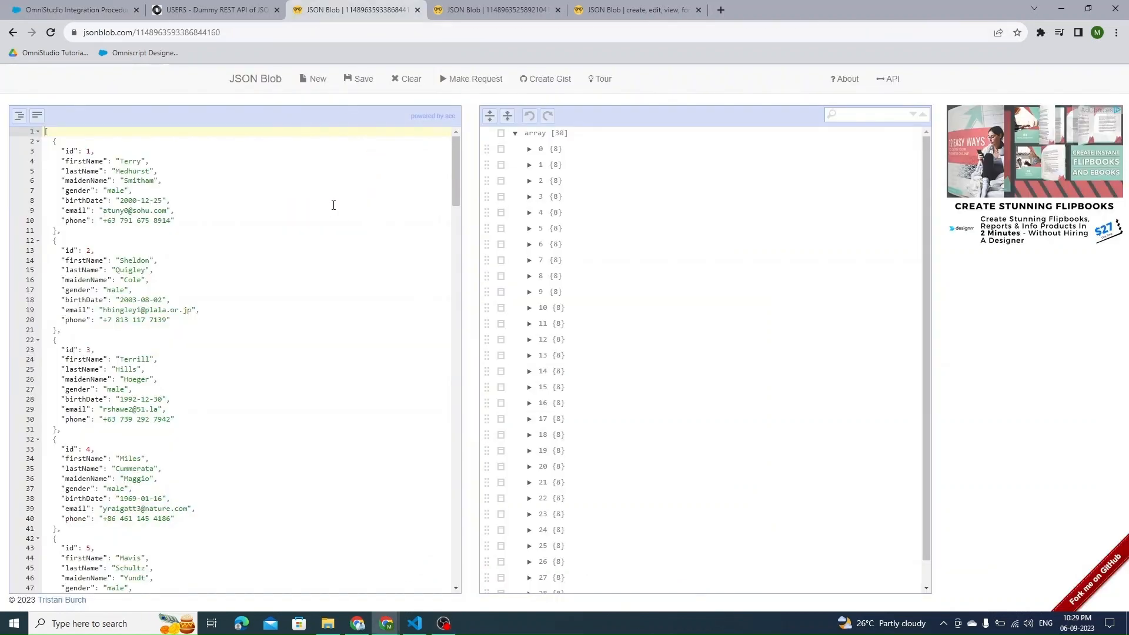
pyautogui.click(475, 10)
pyautogui.click(353, 14)
pyautogui.moveTo(64, 145); pyautogui.dragTo(96, 229)
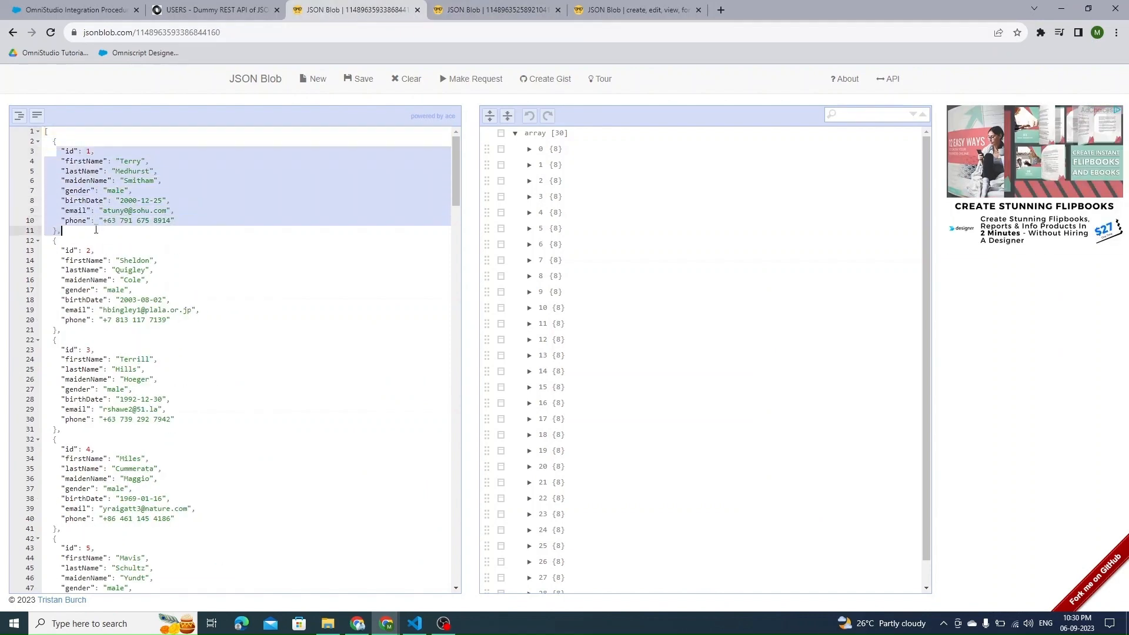
pyautogui.click(123, 172)
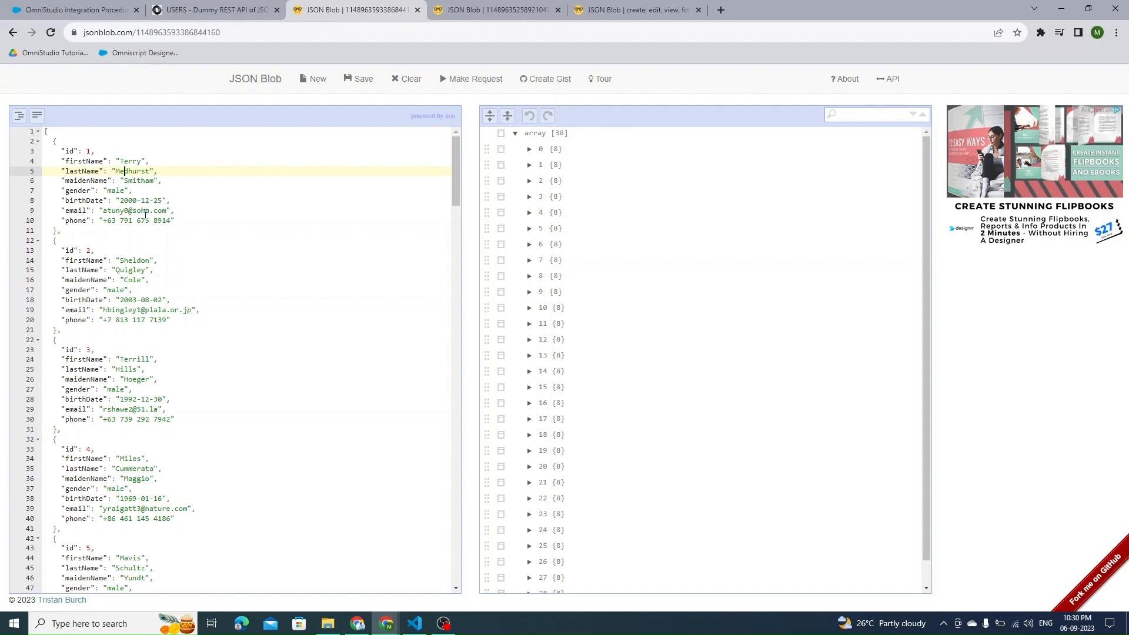
pyautogui.click(475, 19)
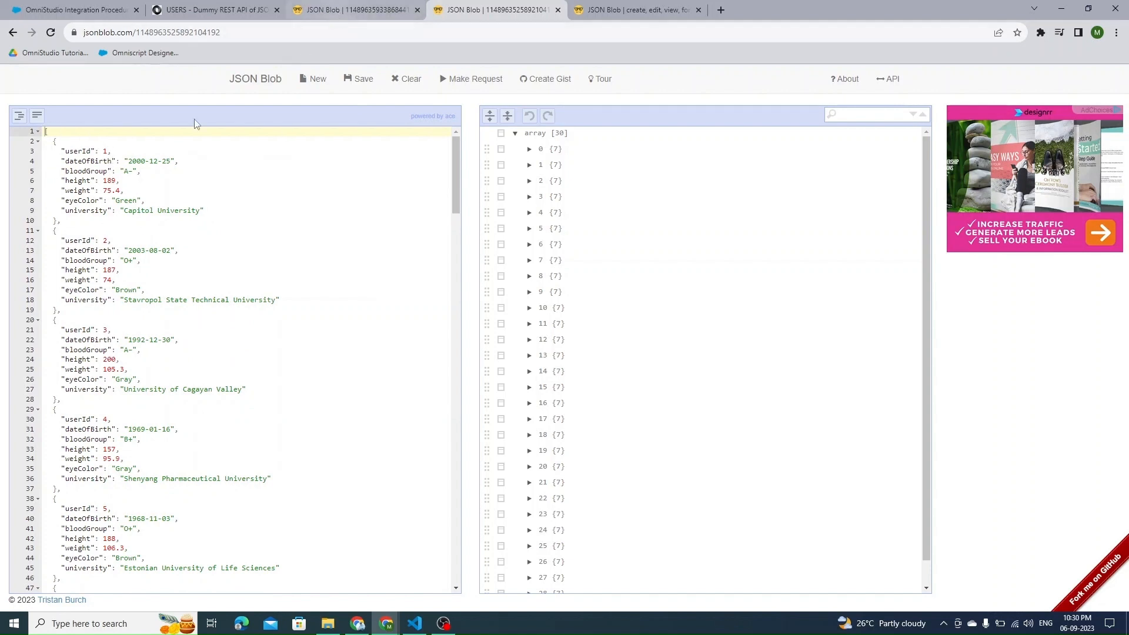
pyautogui.click(83, 152)
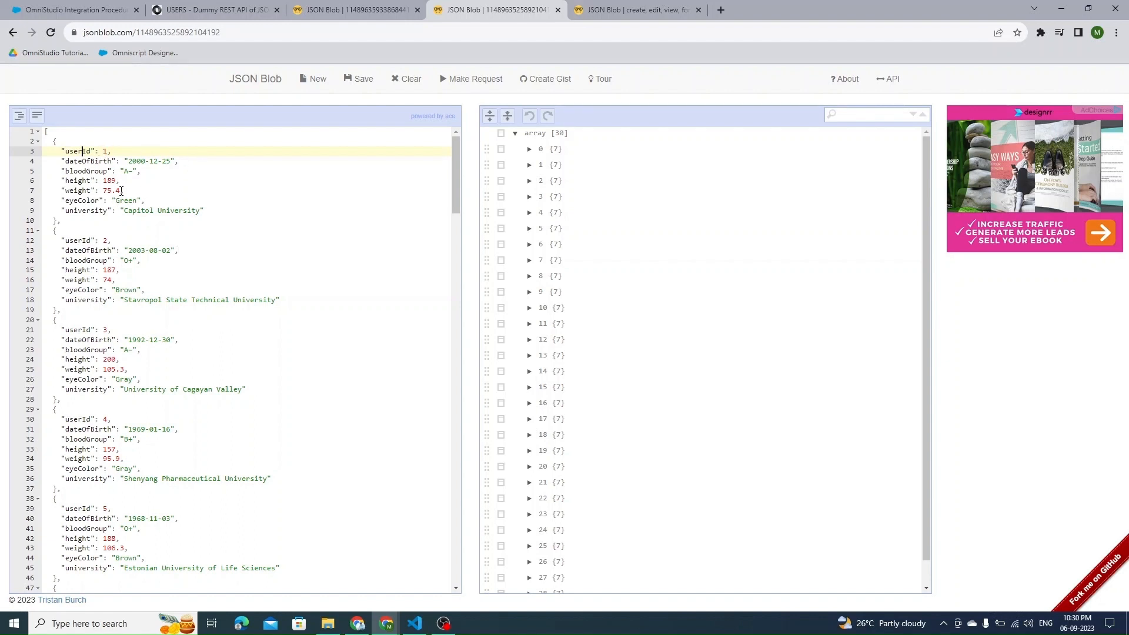
pyautogui.moveTo(61, 152); pyautogui.dragTo(112, 152)
pyautogui.hotkey('ctrl', 'shift', 'Tab')
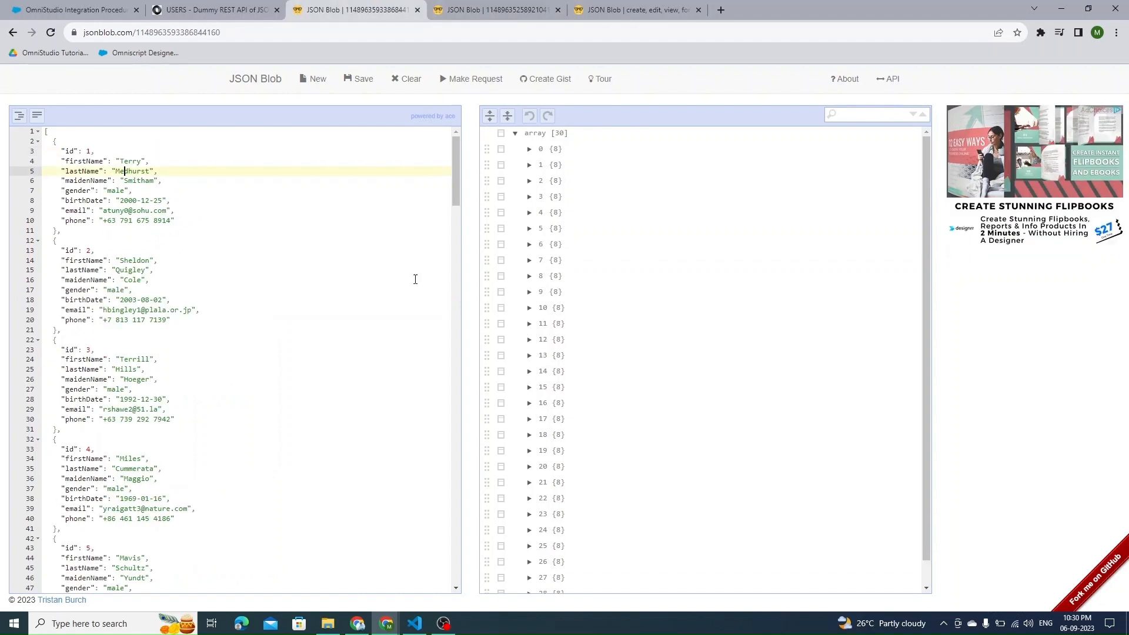
pyautogui.scroll(-1, 588, 503)
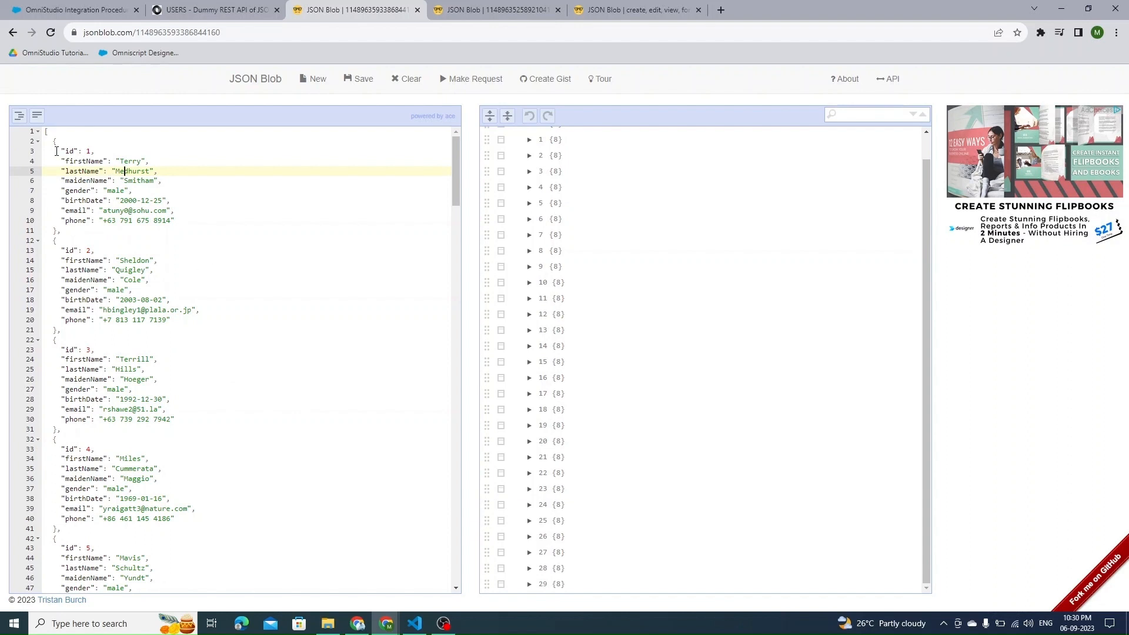
pyautogui.moveTo(57, 151); pyautogui.dragTo(95, 152)
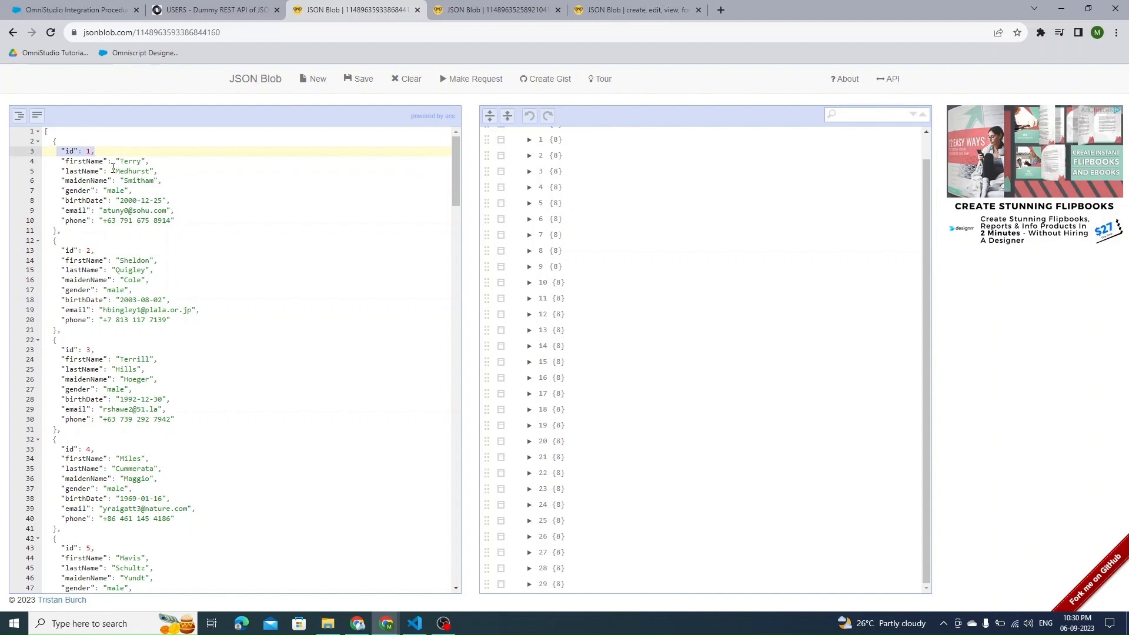
pyautogui.click(454, 15)
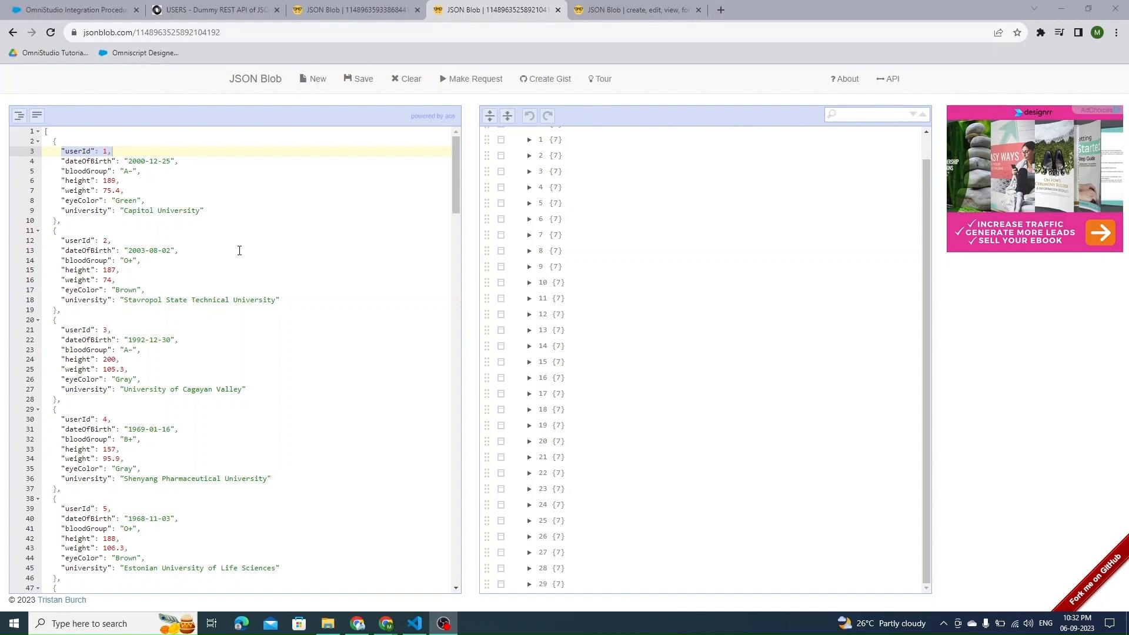
# Copy the entire user list from the first JSON Blob, whose records are keyed by id
pyautogui.click(340, 10)
pyautogui.click(311, 235)
pyautogui.hotkey('ctrl', 'a')
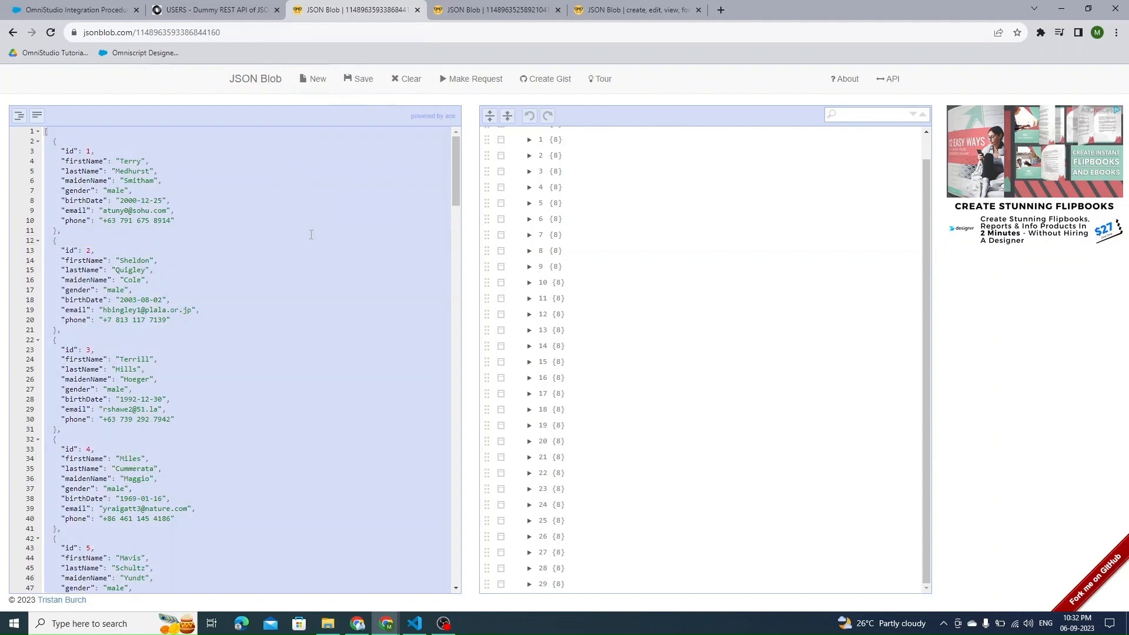
# Add a Set Values action below Procedure Configuration in the integration procedure and name it SV_Lists
pyautogui.click(83, 10)
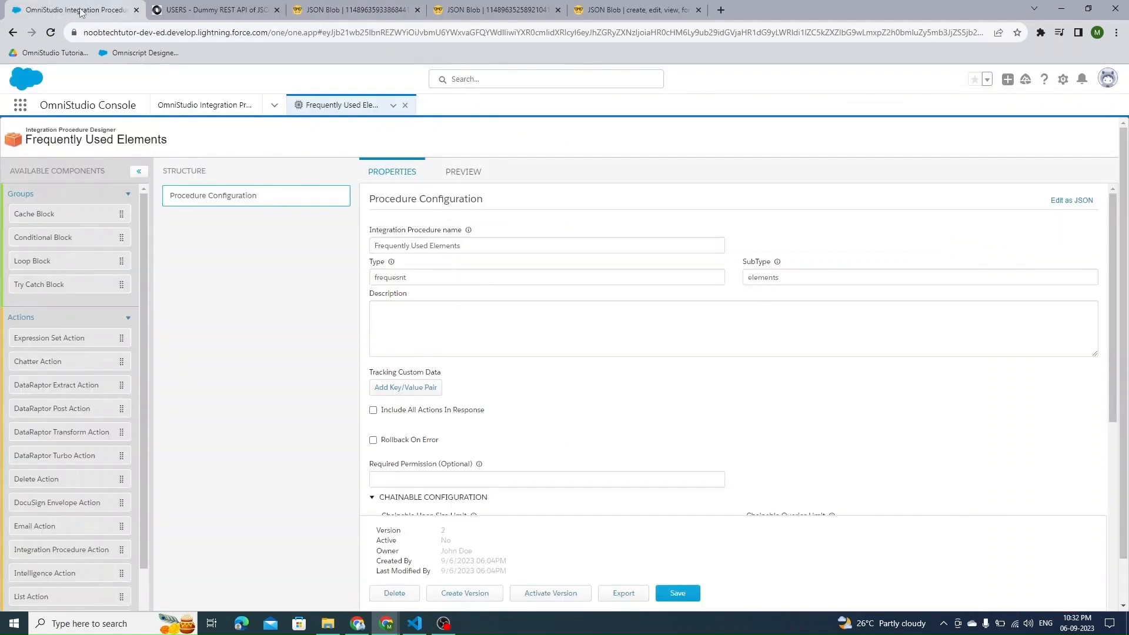
pyautogui.scroll(-5, 82, 502)
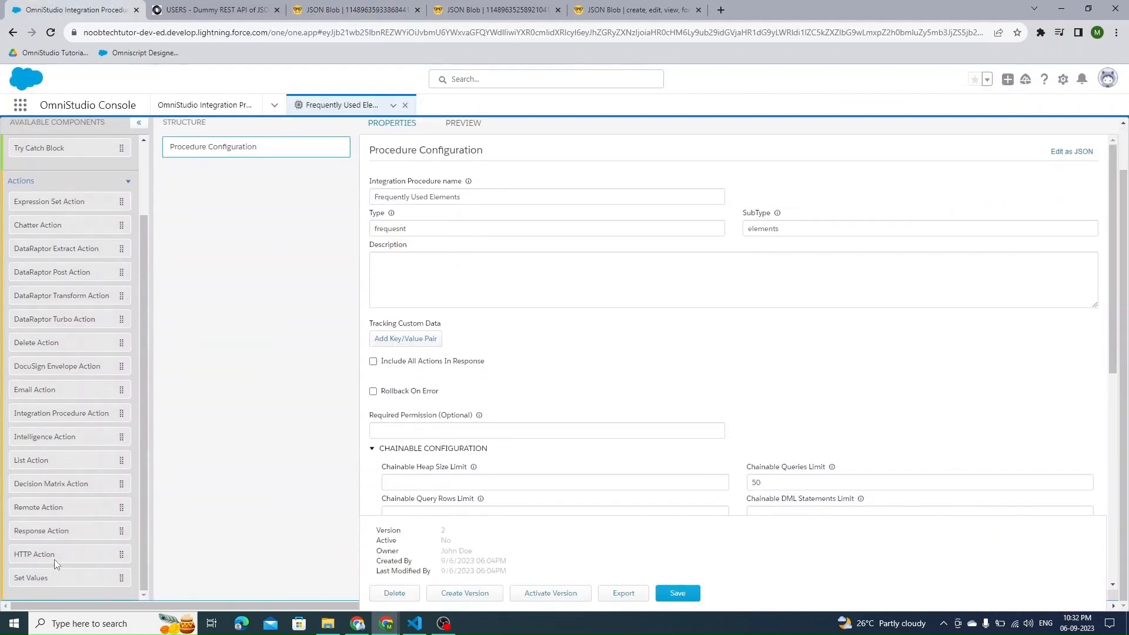
pyautogui.moveTo(41, 576); pyautogui.dragTo(224, 231)
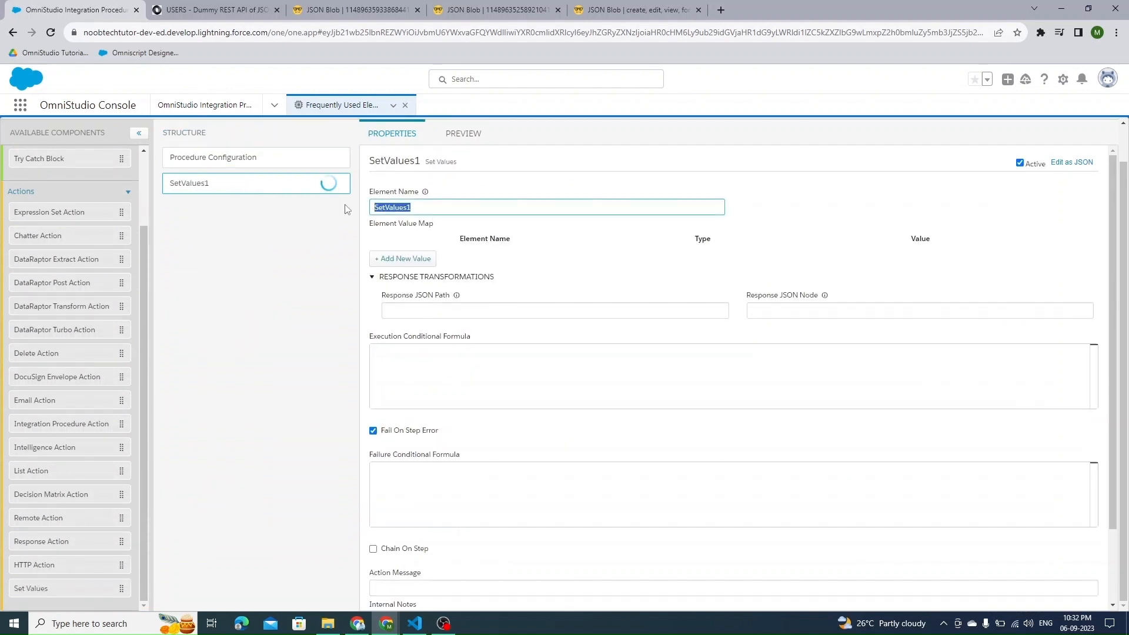
pyautogui.write('SV')
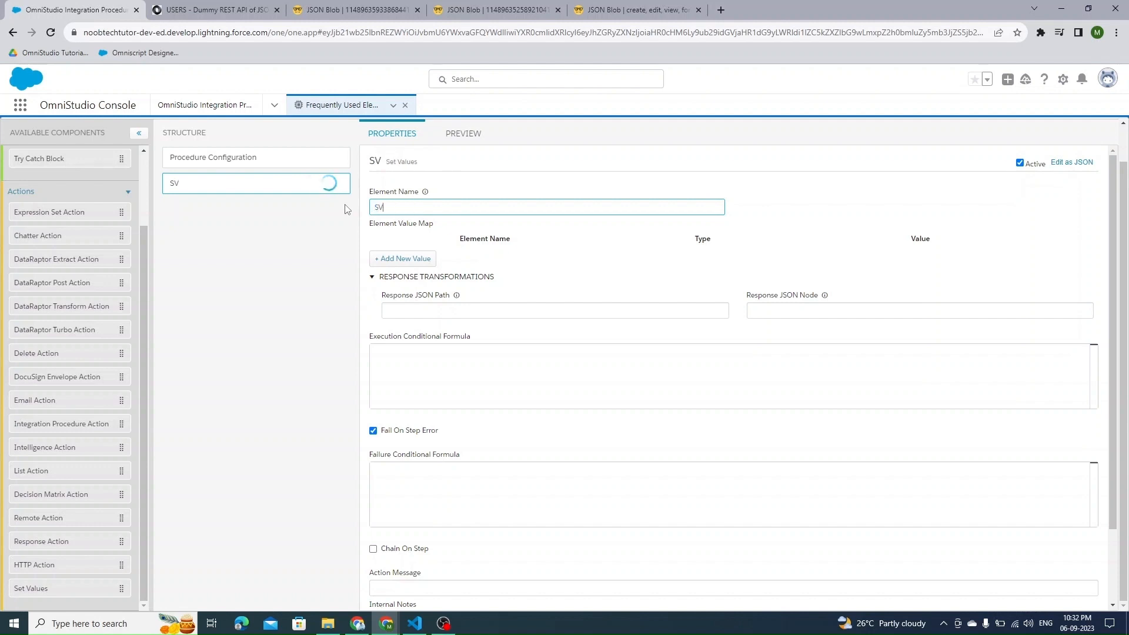
pyautogui.write('_Lists')
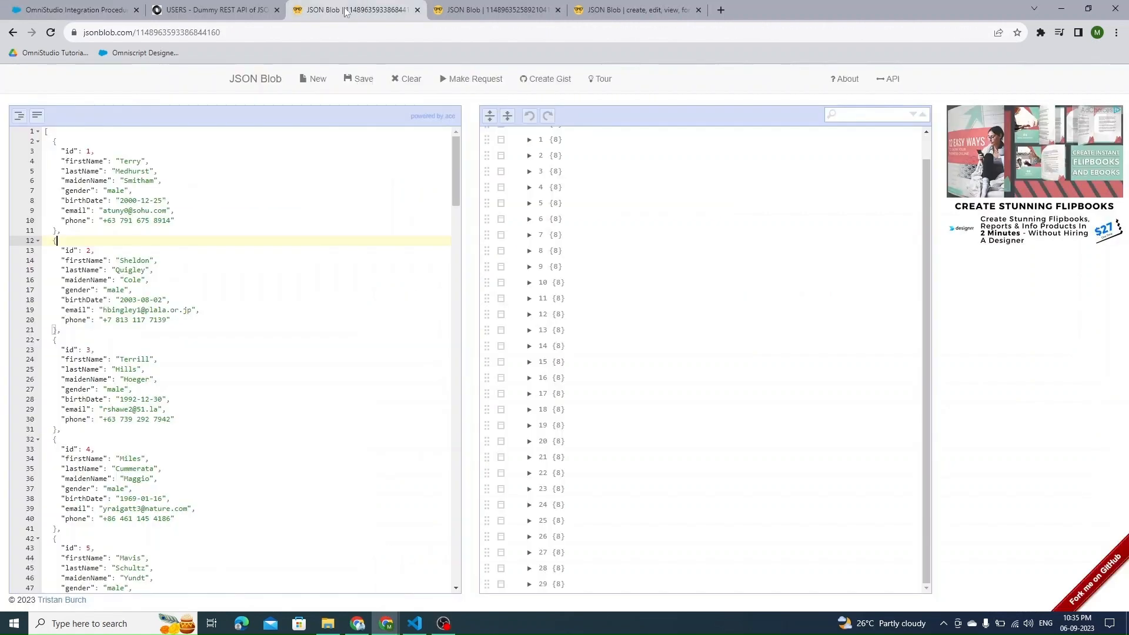
# Copy the complete list of id-keyed user records from JSON Blob and return to the integration procedure
pyautogui.click(353, 9)
pyautogui.hotkey('ctrl', 'a')
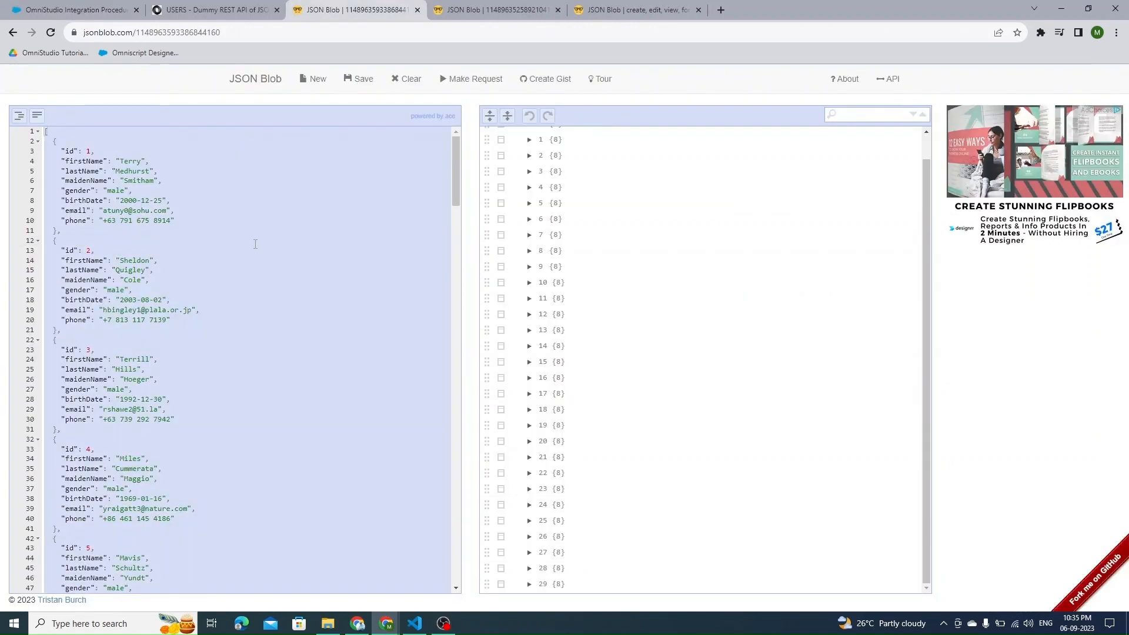
pyautogui.click(94, 10)
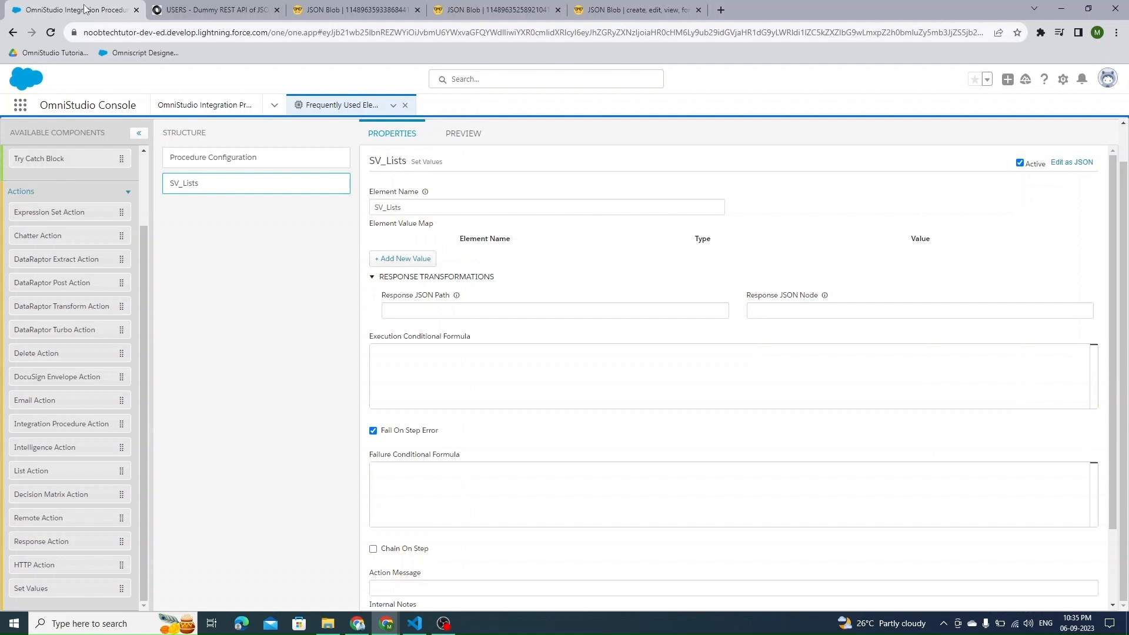
# Add a new entry named GeneralDetails to the element value map of SV_Lists
pyautogui.click(409, 260)
pyautogui.click(422, 257)
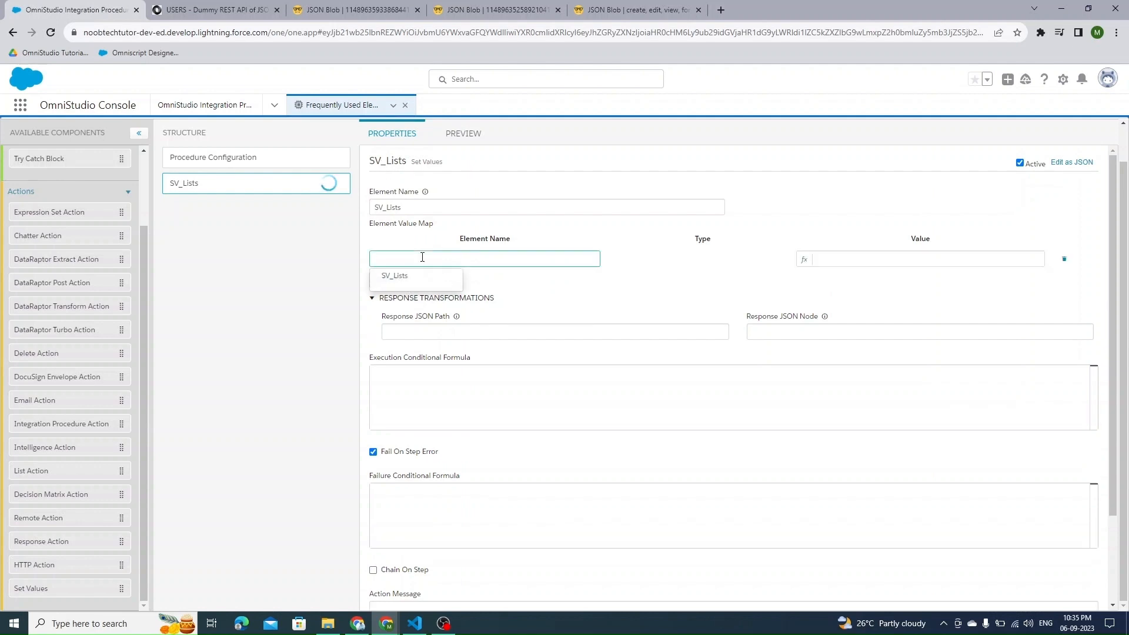
pyautogui.write('Gene')
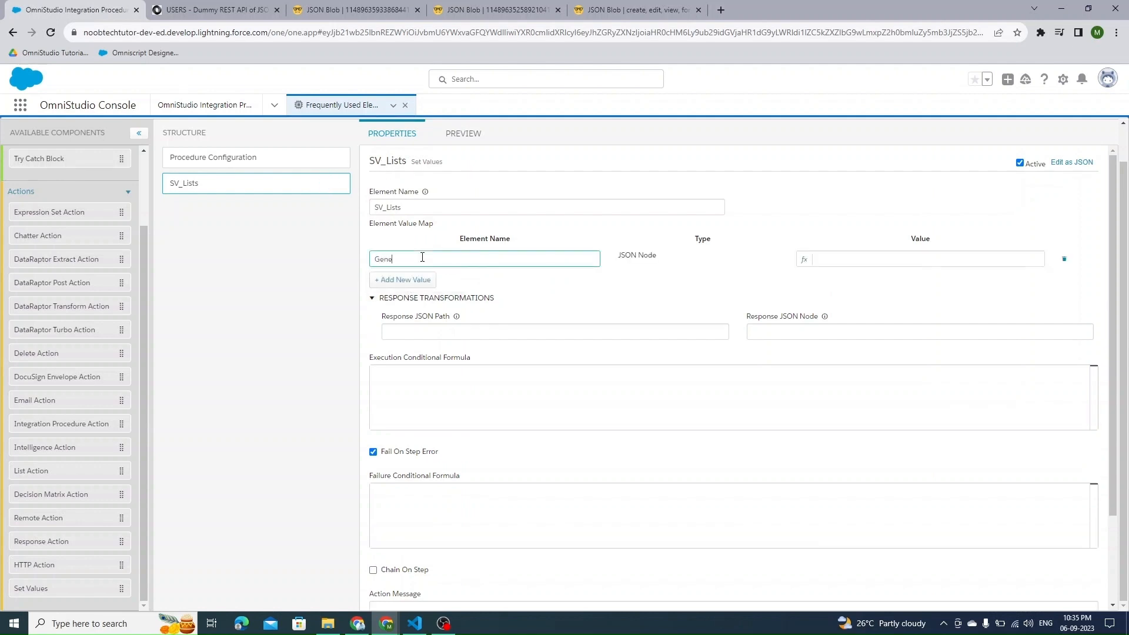
pyautogui.write('ralDetails')
# Set the GeneralDetails value to the placeholder array ["asdas","asd"]
pyautogui.click(838, 260)
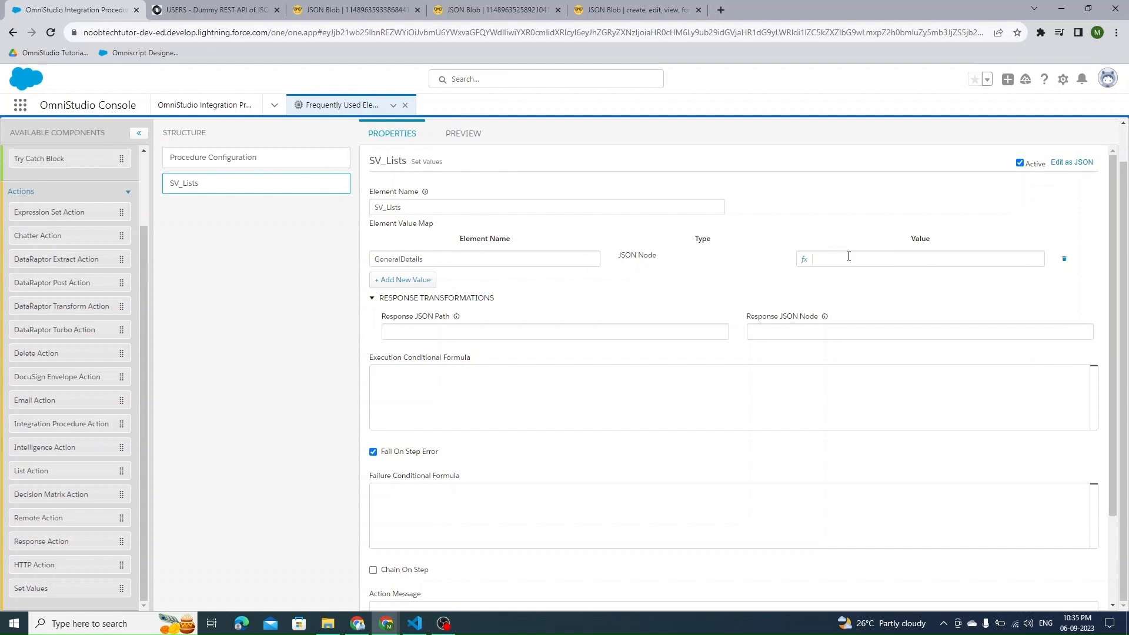
pyautogui.write('[]')
pyautogui.write('"asdas"')
pyautogui.write(',"asd"')
pyautogui.click(854, 239)
# Inspect how the GeneralDetails array is stored in the SV_Lists JSON, and return to the property editor
pyautogui.click(1074, 164)
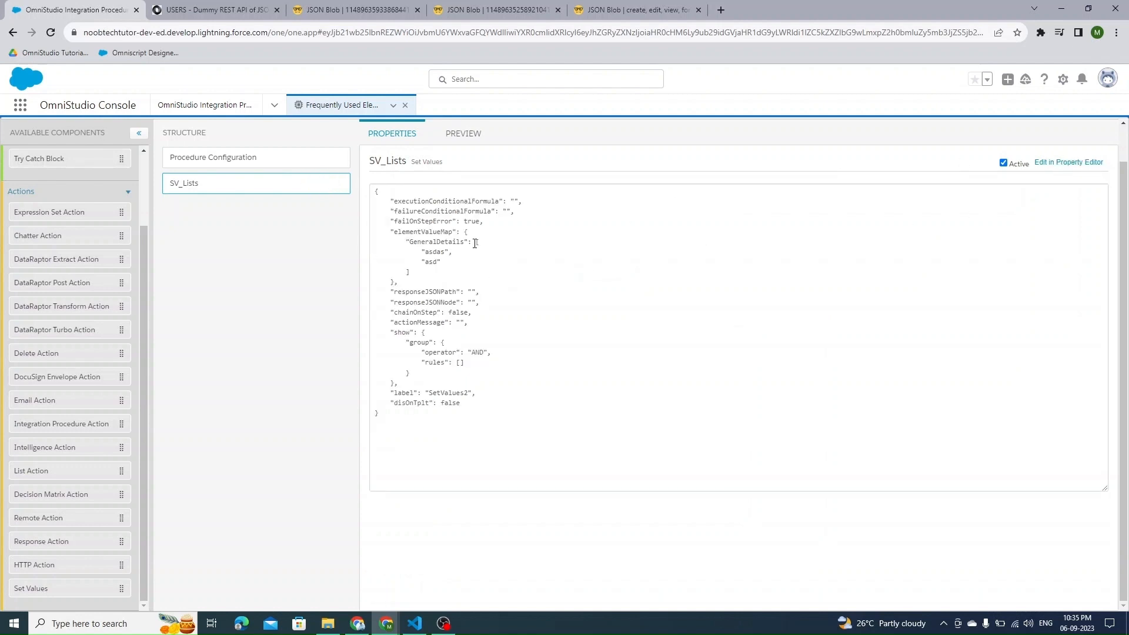
pyautogui.moveTo(475, 242); pyautogui.dragTo(476, 276)
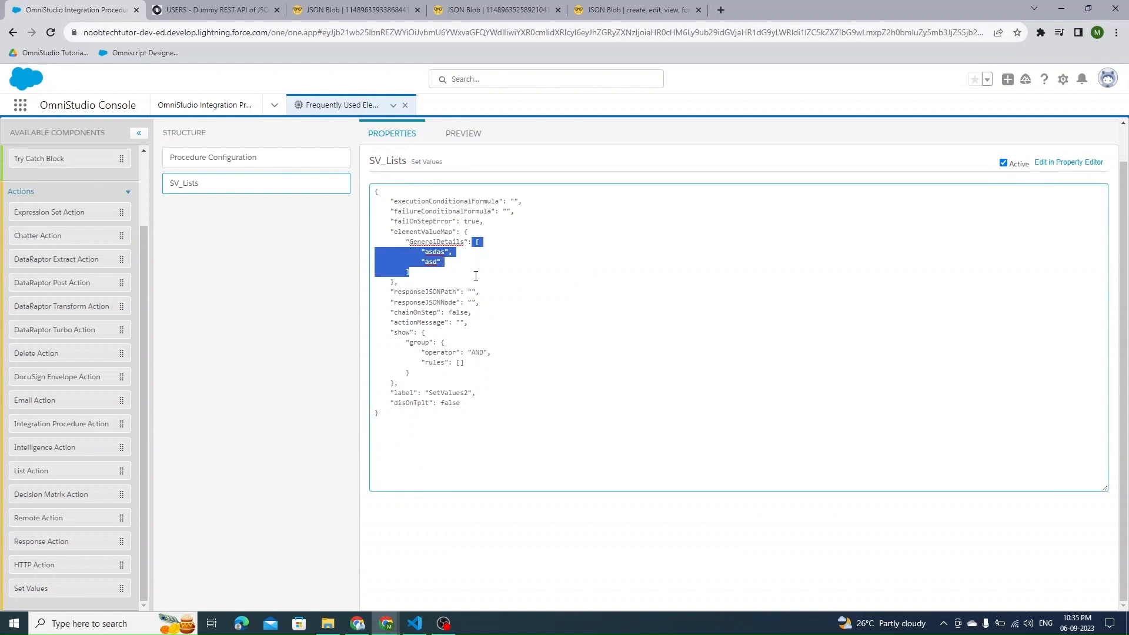
pyautogui.click(310, 269)
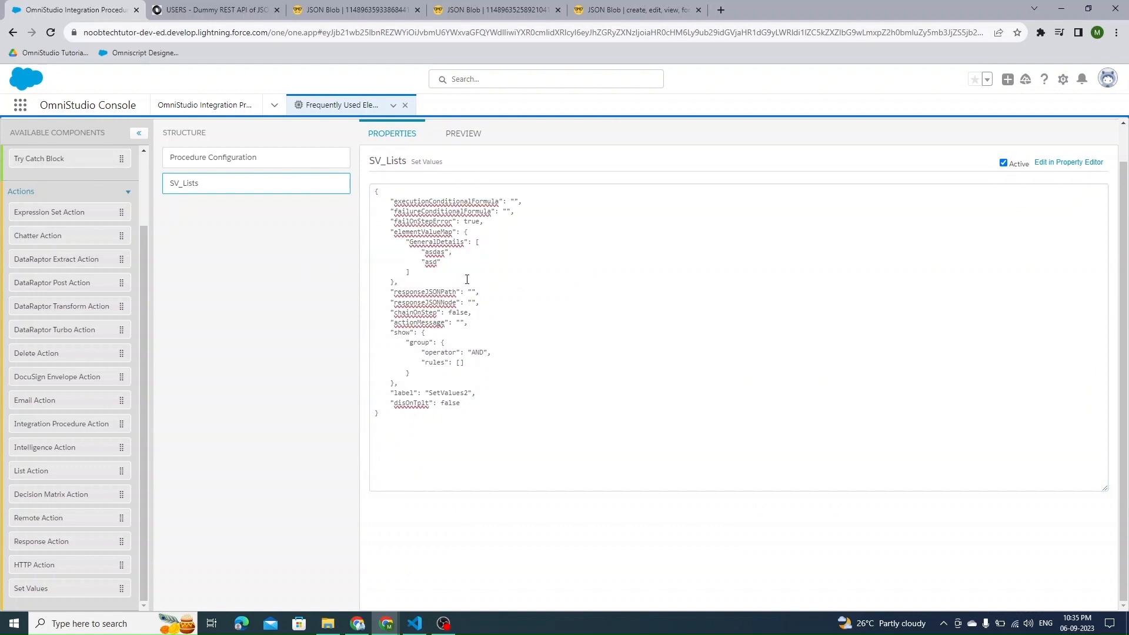
pyautogui.moveTo(477, 243); pyautogui.dragTo(450, 275)
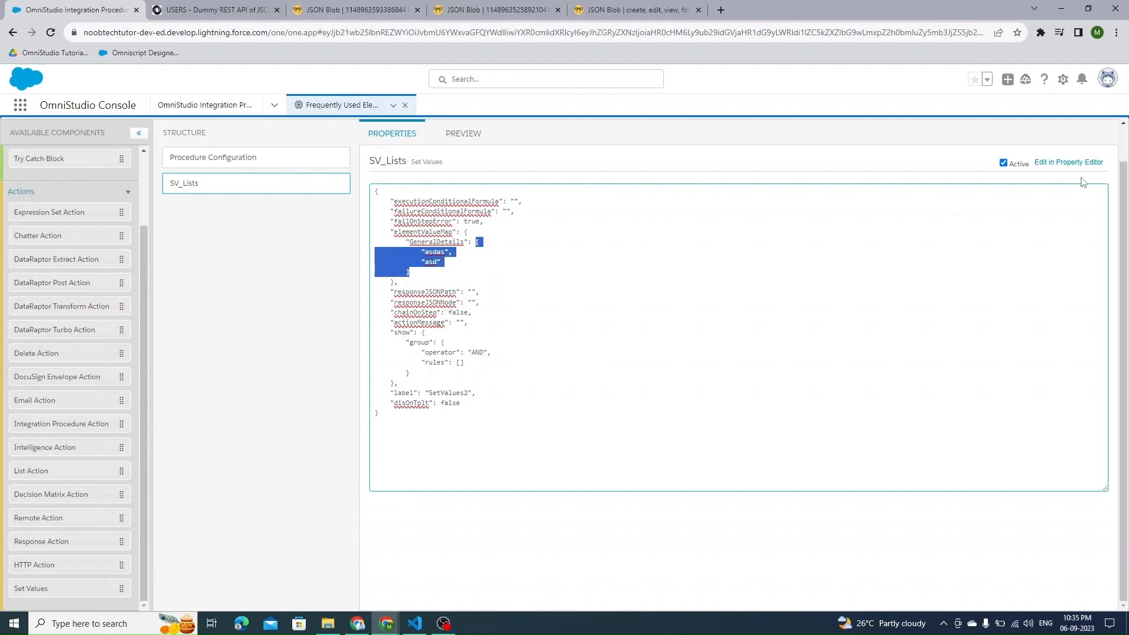
pyautogui.click(1053, 169)
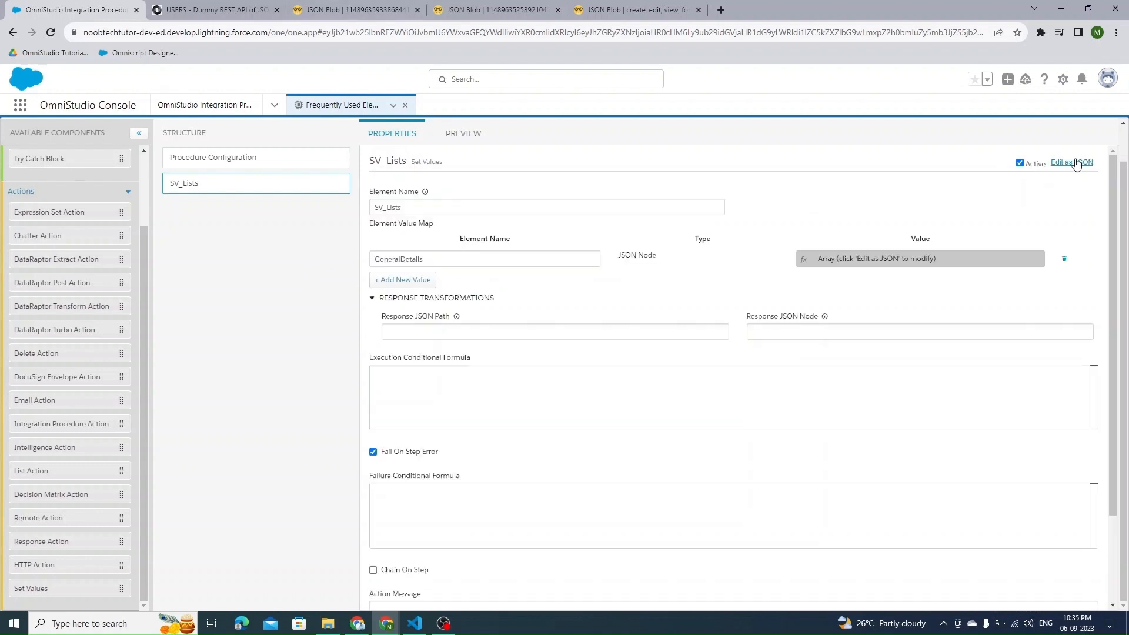
# Replace the placeholder array under GeneralDetails in the SV_Lists JSON with the copied user list, and return to the property editor
pyautogui.click(1077, 166)
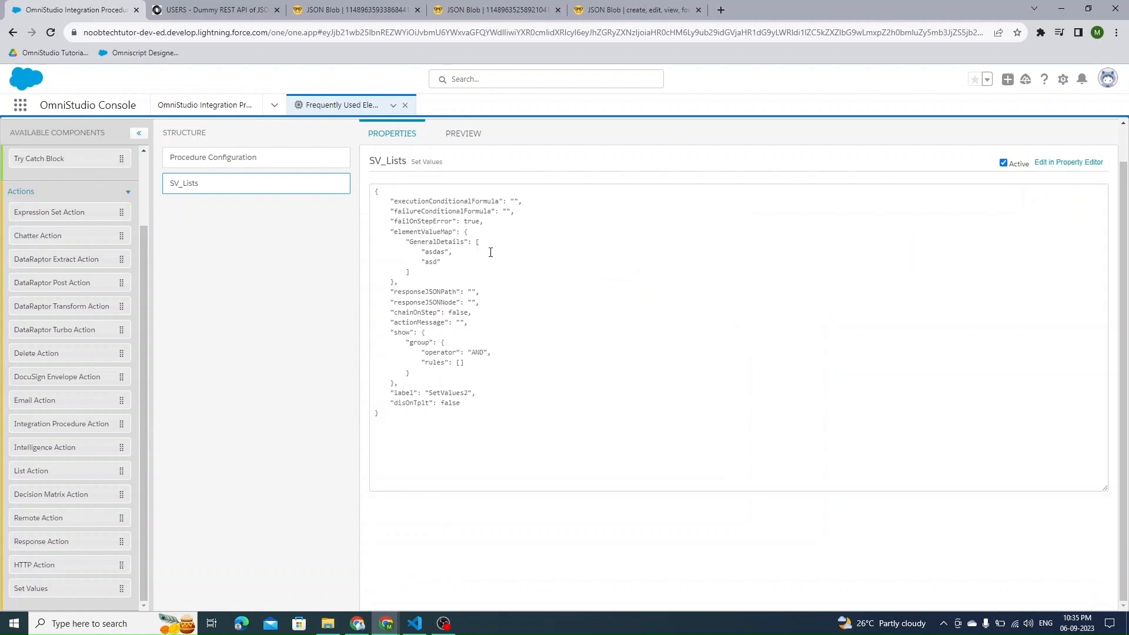
pyautogui.click(357, 9)
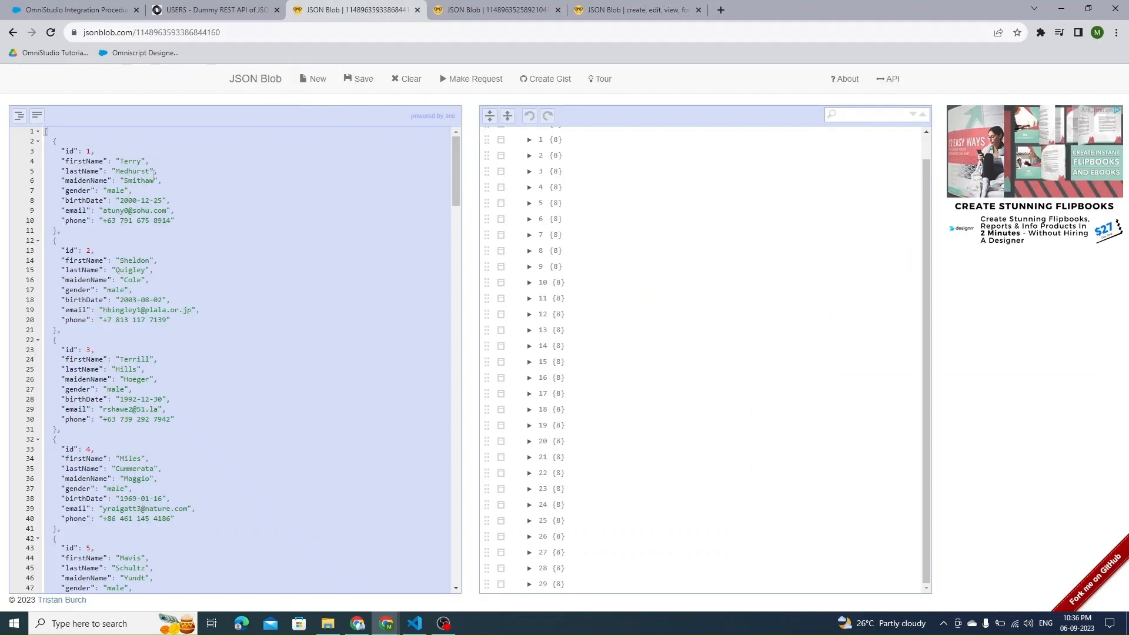
pyautogui.click(59, 9)
pyautogui.moveTo(474, 242); pyautogui.dragTo(415, 275)
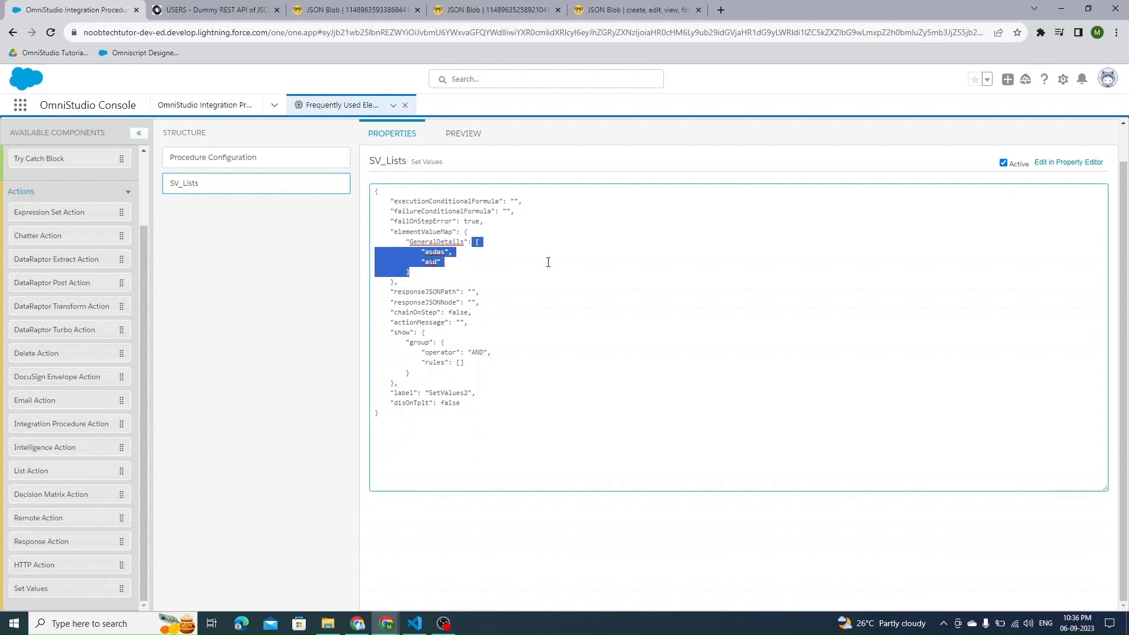
pyautogui.hotkey('ctrl', 'v')
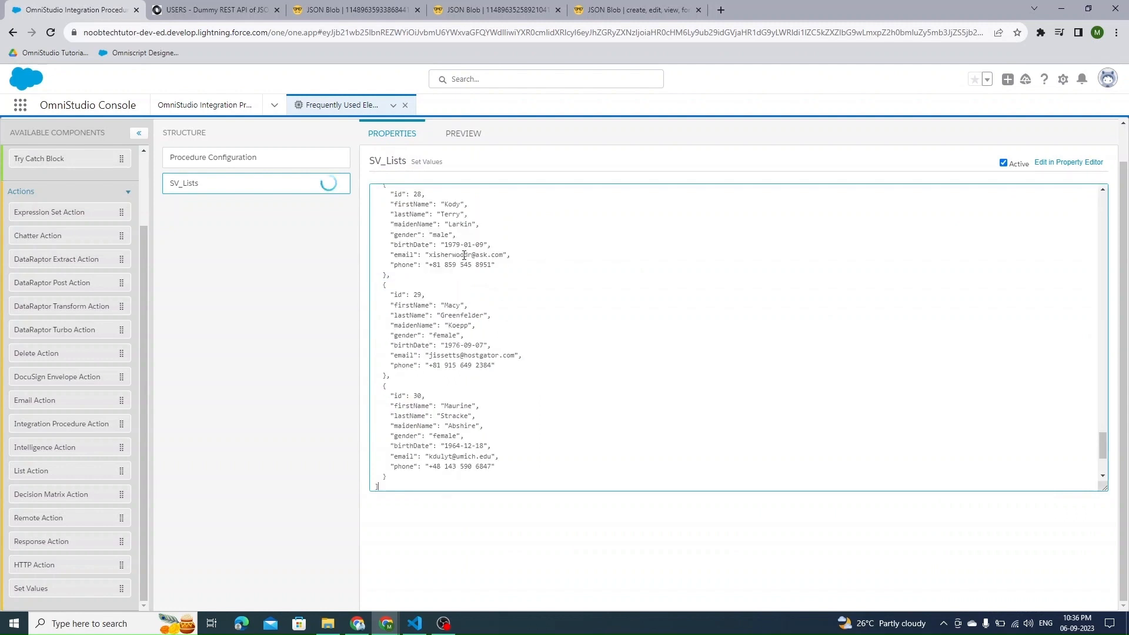
pyautogui.click(1077, 163)
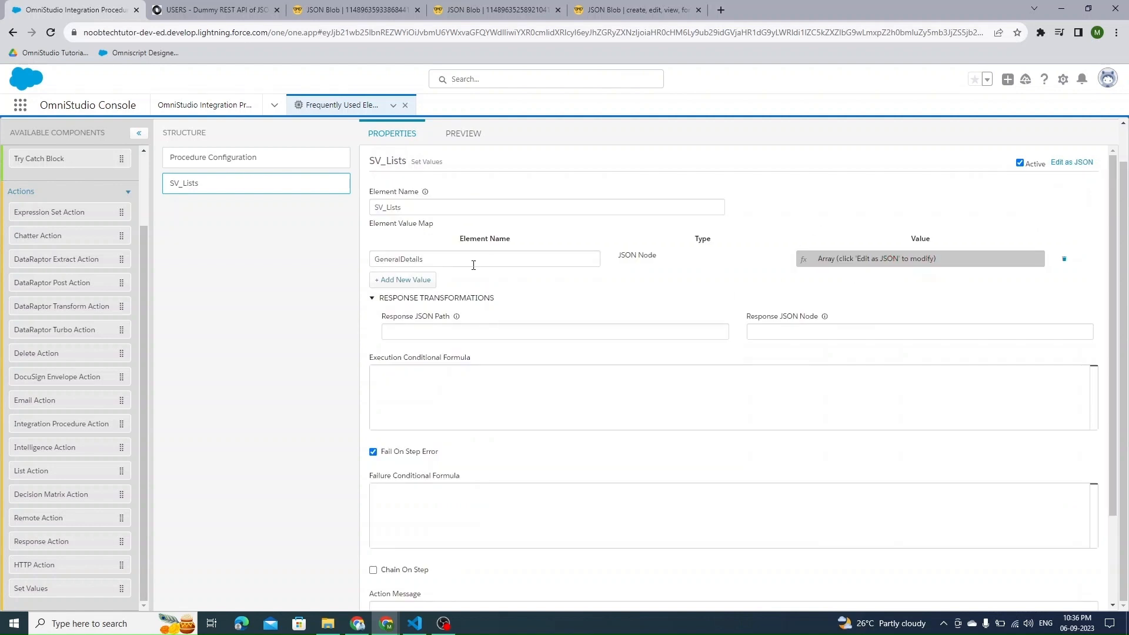
# Add a second entry named PersonalDetails to the element value map of SV_Lists
pyautogui.click(405, 280)
pyautogui.click(406, 281)
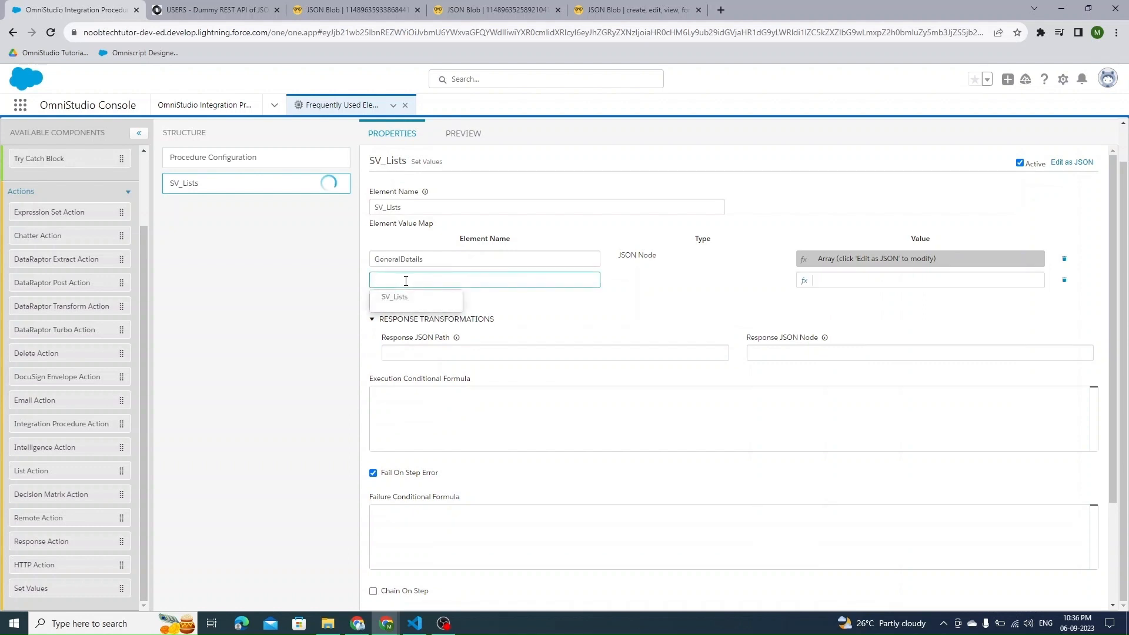
pyautogui.write('Perso')
pyautogui.write('na')
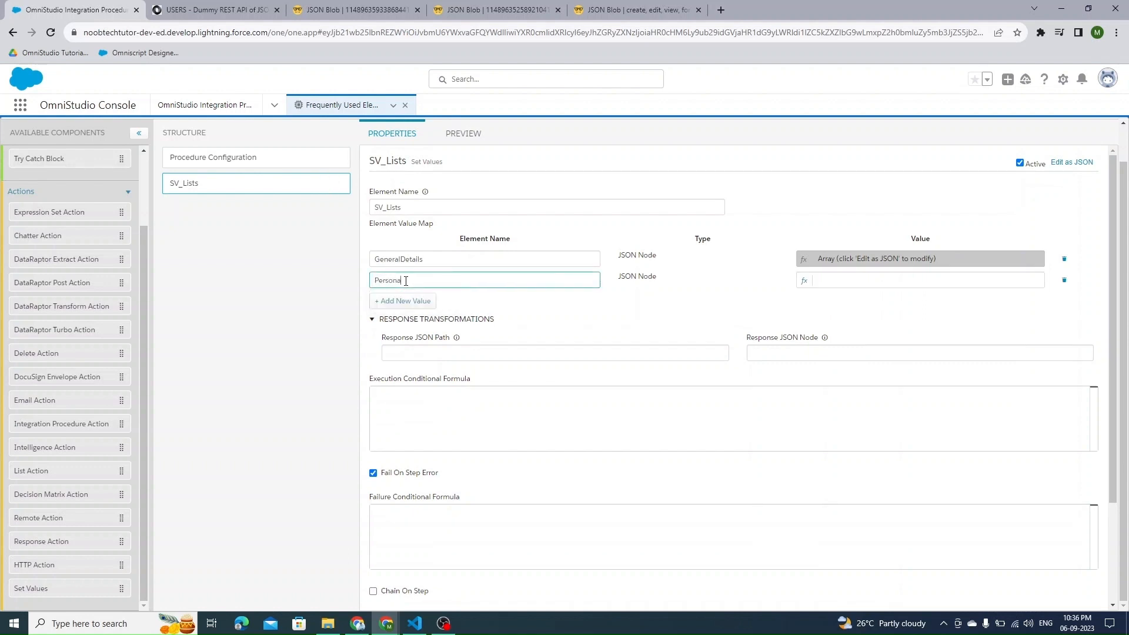
pyautogui.write('lDetails')
# Copy the entire list of userId records from its JSON Blob page and return to the integration procedure
pyautogui.hotkey('ctrl', '4')
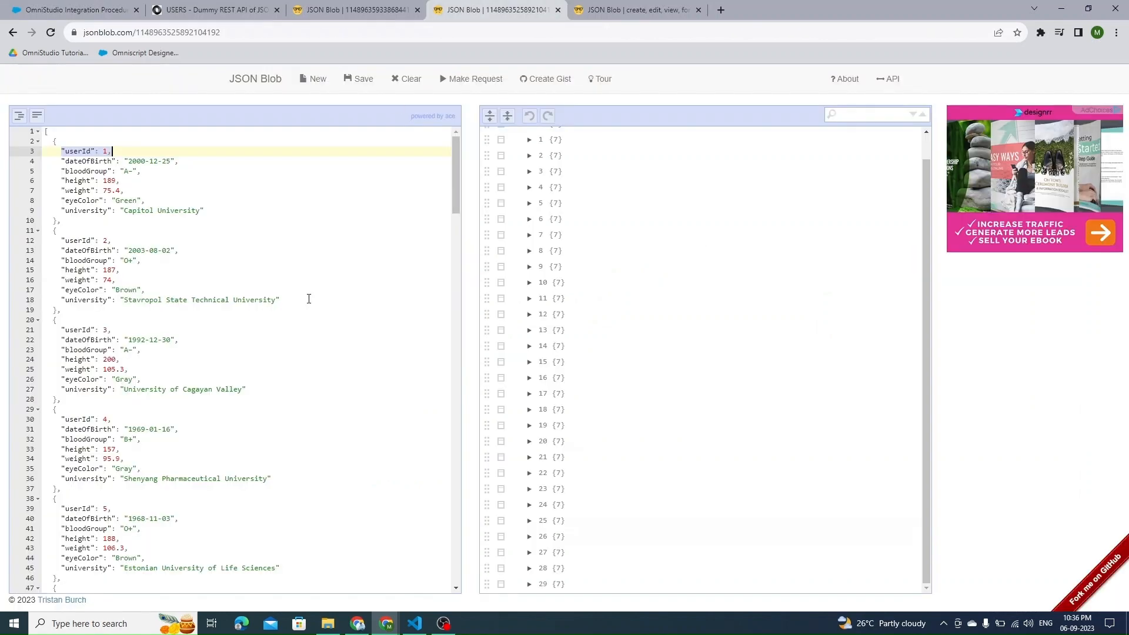
pyautogui.click(308, 300)
pyautogui.hotkey('ctrl', 'a')
pyautogui.click(105, 7)
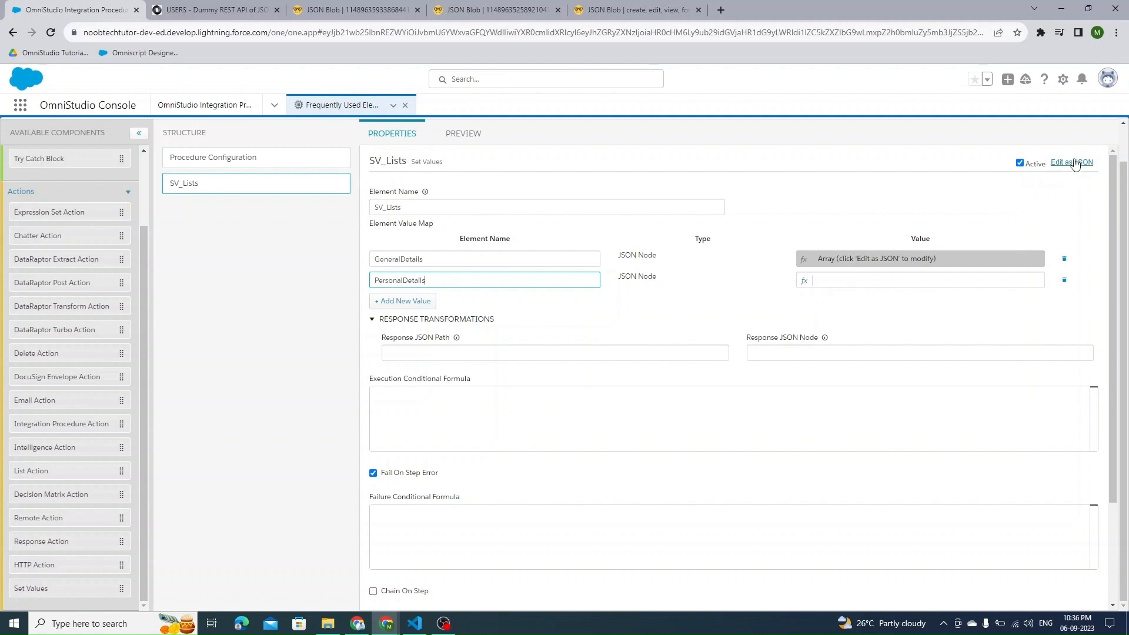
# Replace the empty PersonalDetails value in the SV_Lists JSON with the copied list, and reload the element's properties
pyautogui.click(1075, 164)
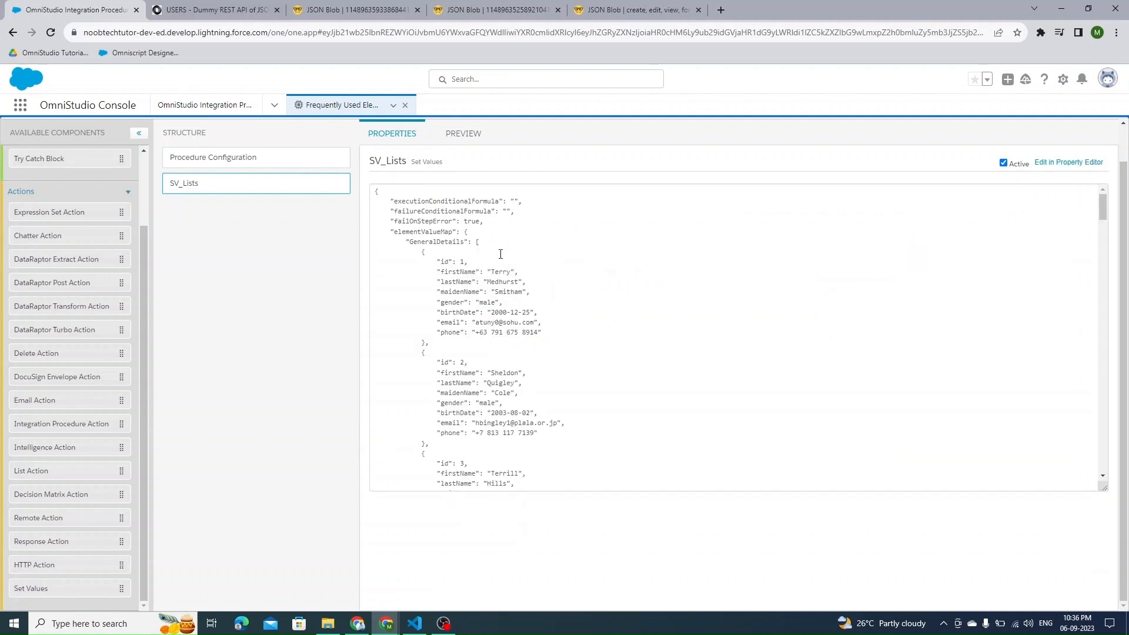
pyautogui.scroll(-20, 500, 254)
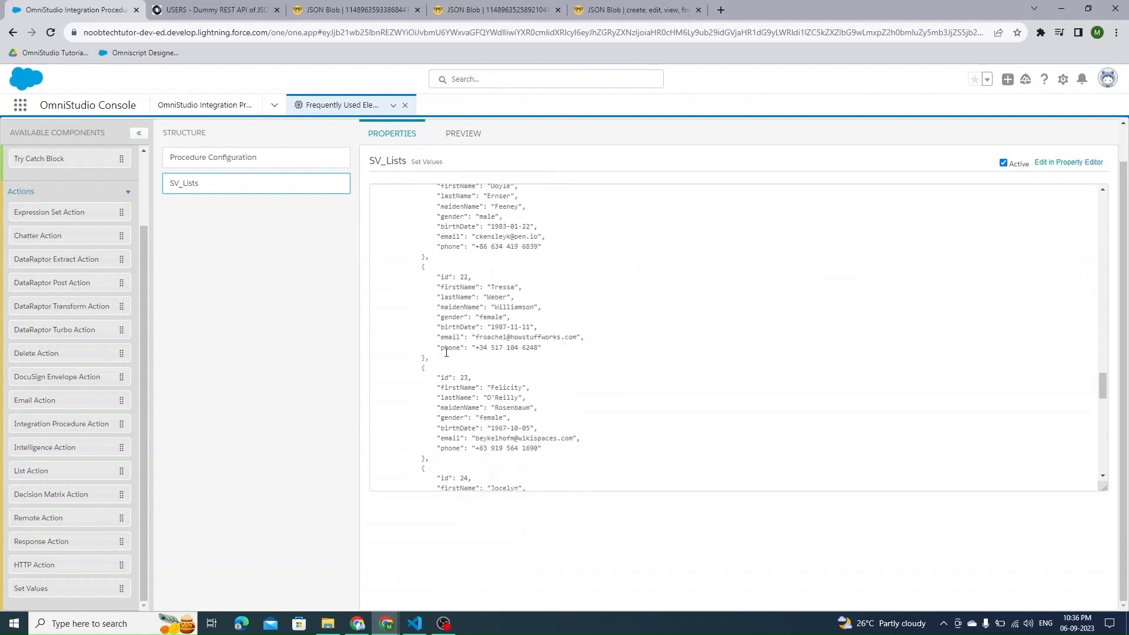
pyautogui.scroll(-15, 447, 353)
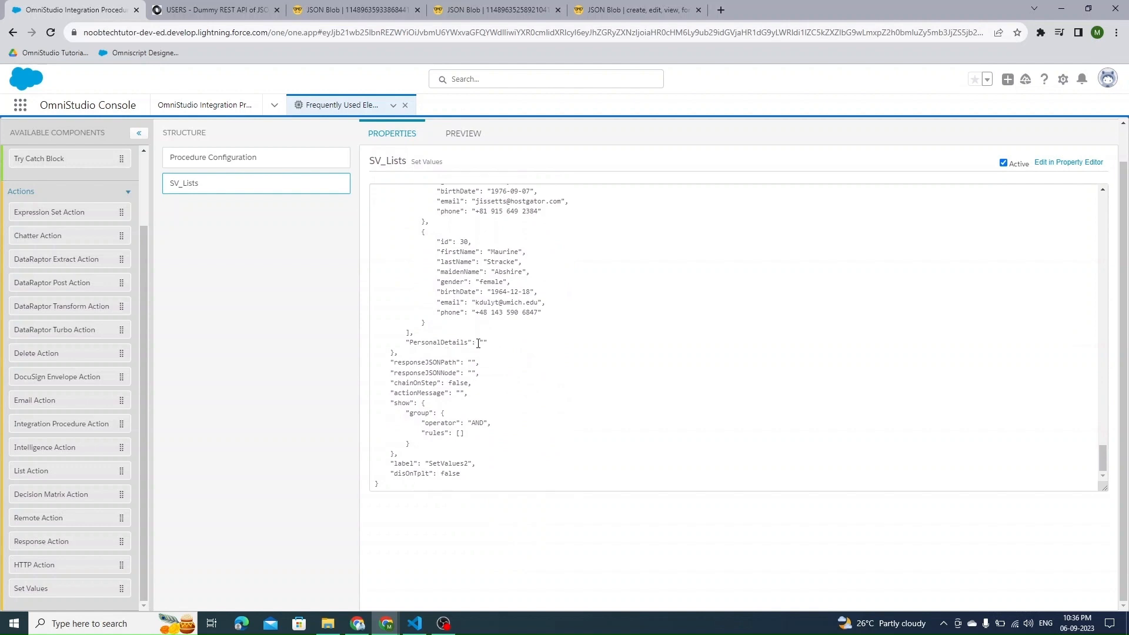
pyautogui.click(478, 344)
pyautogui.hotkey('shift', 'Right')
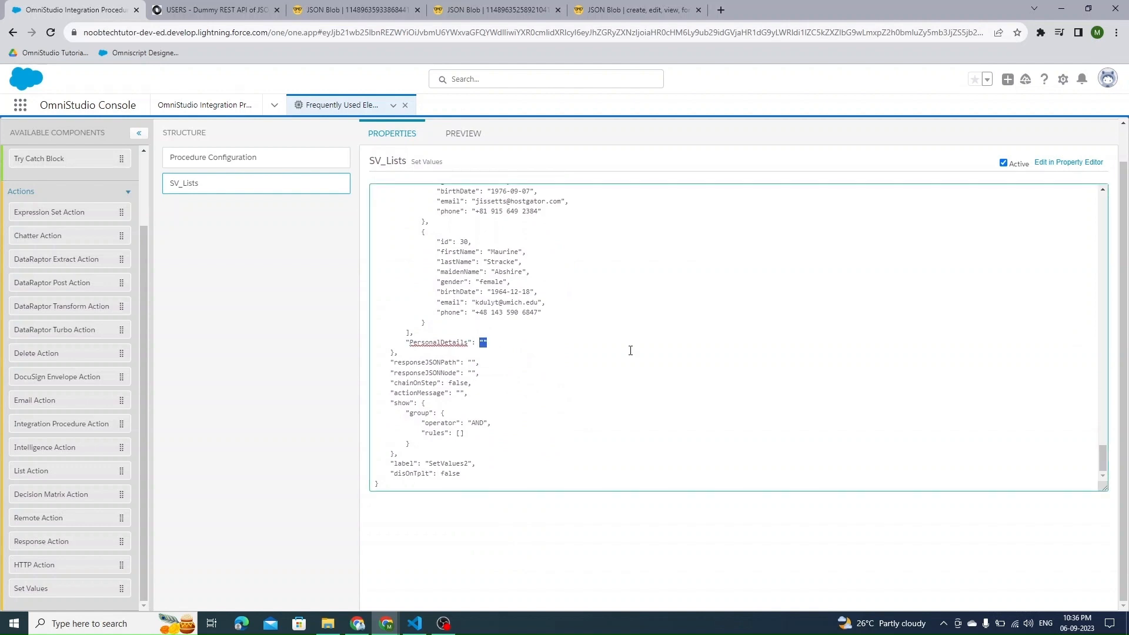
pyautogui.hotkey('ctrl', 'v')
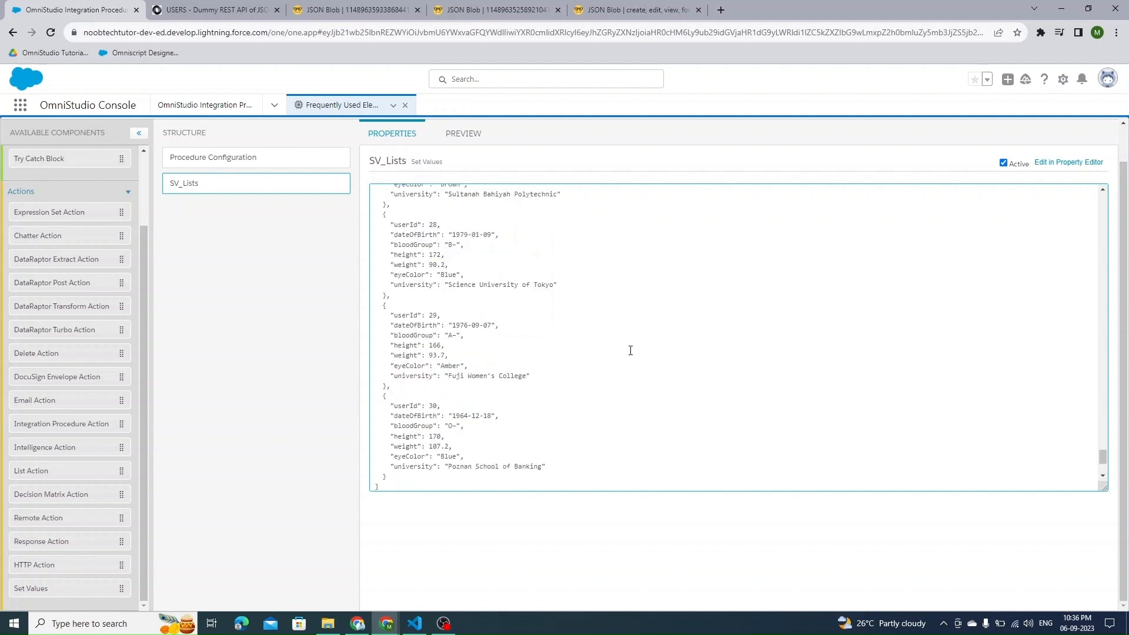
pyautogui.click(277, 332)
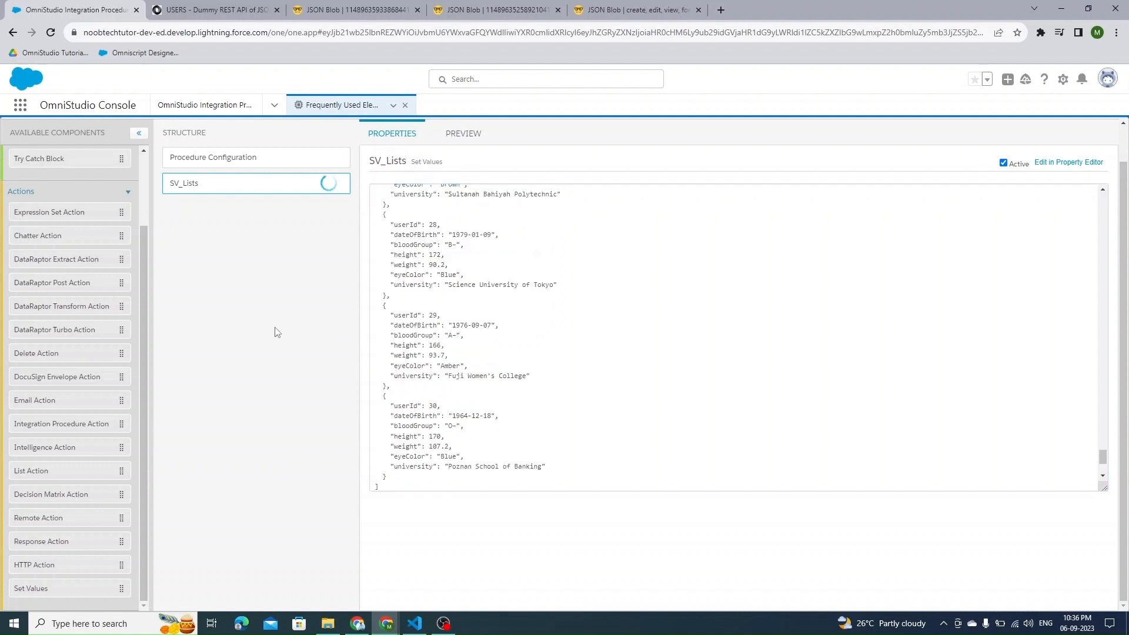
pyautogui.click(225, 184)
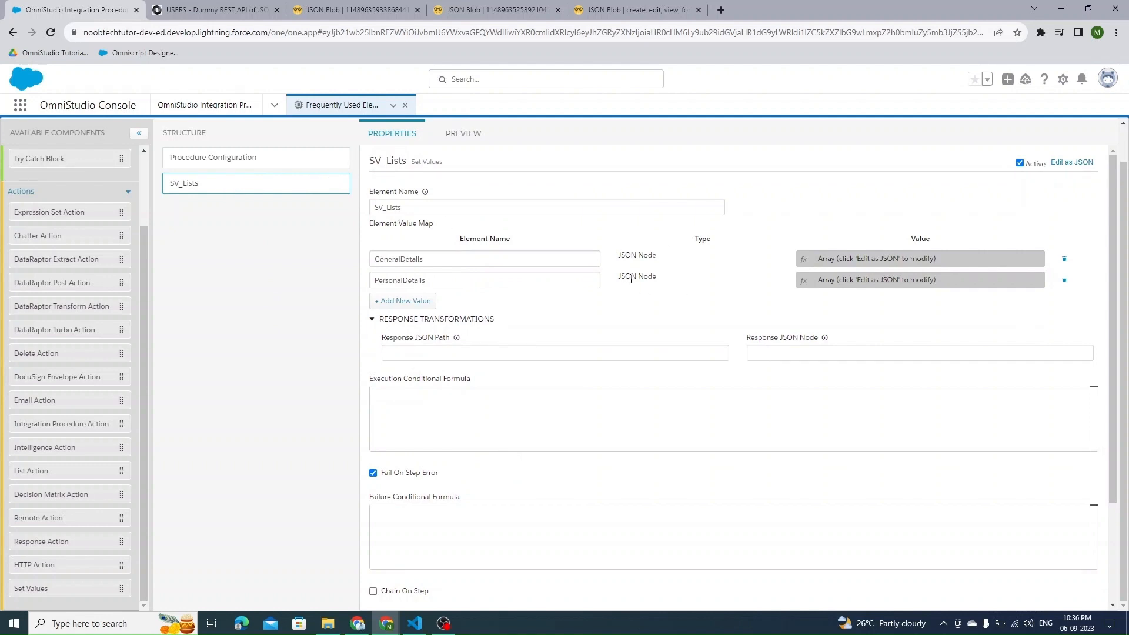
# Examine the SV_Lists JSON to check how the GeneralDetails and PersonalDetails arrays are stored
pyautogui.click(1072, 162)
pyautogui.scroll(-10, 538, 374)
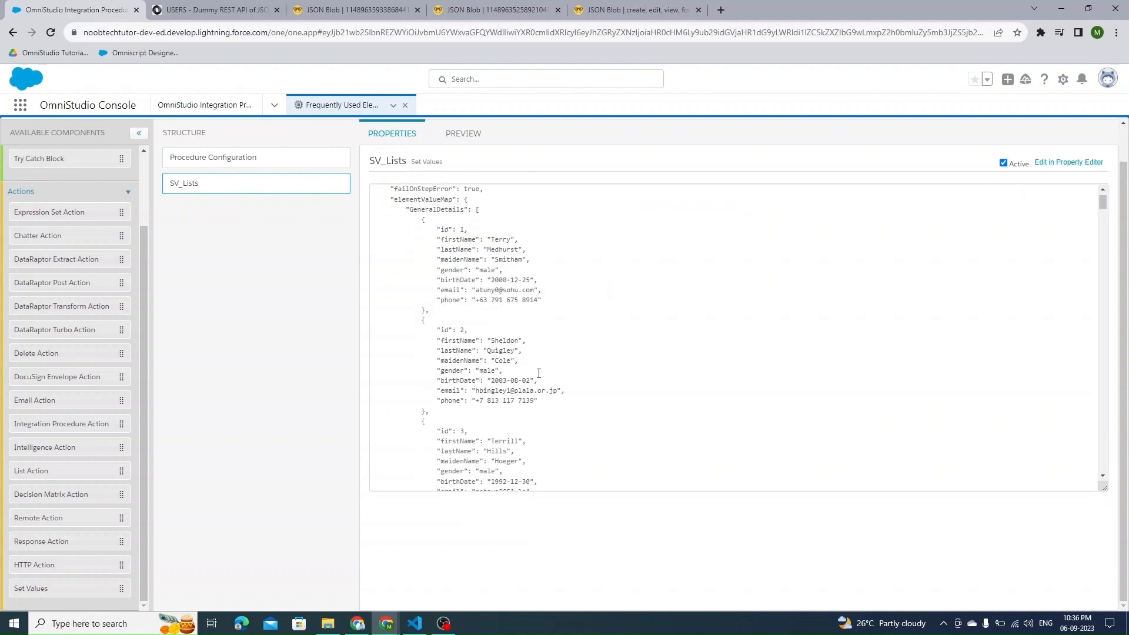
pyautogui.scroll(-8, 539, 374)
pyautogui.moveTo(1108, 265); pyautogui.dragTo(1120, 450)
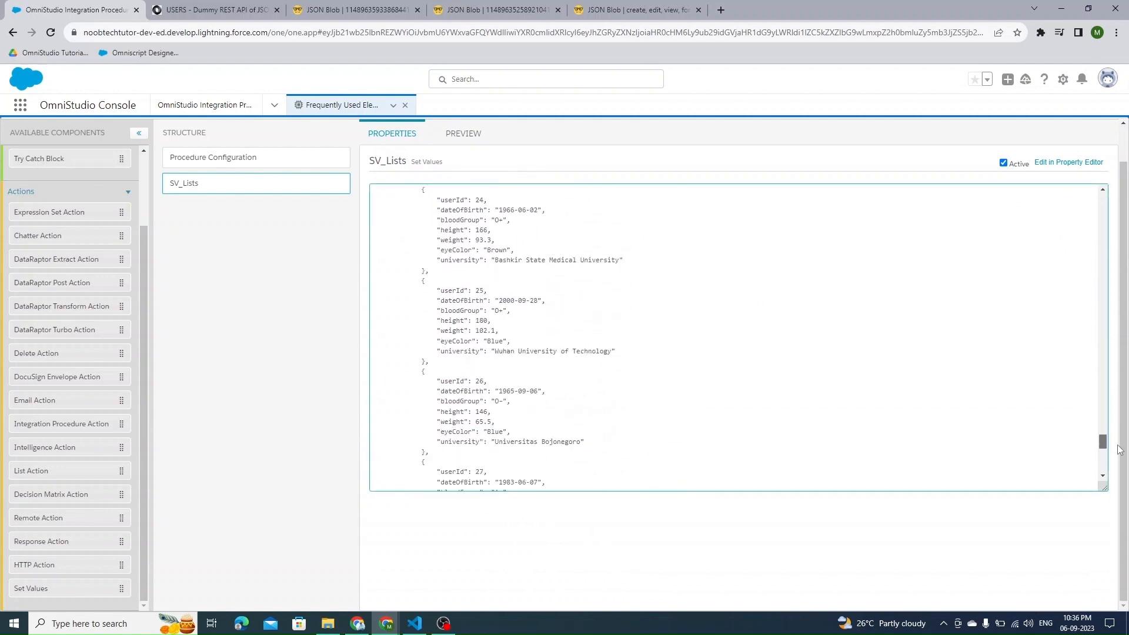
pyautogui.scroll(10, 776, 306)
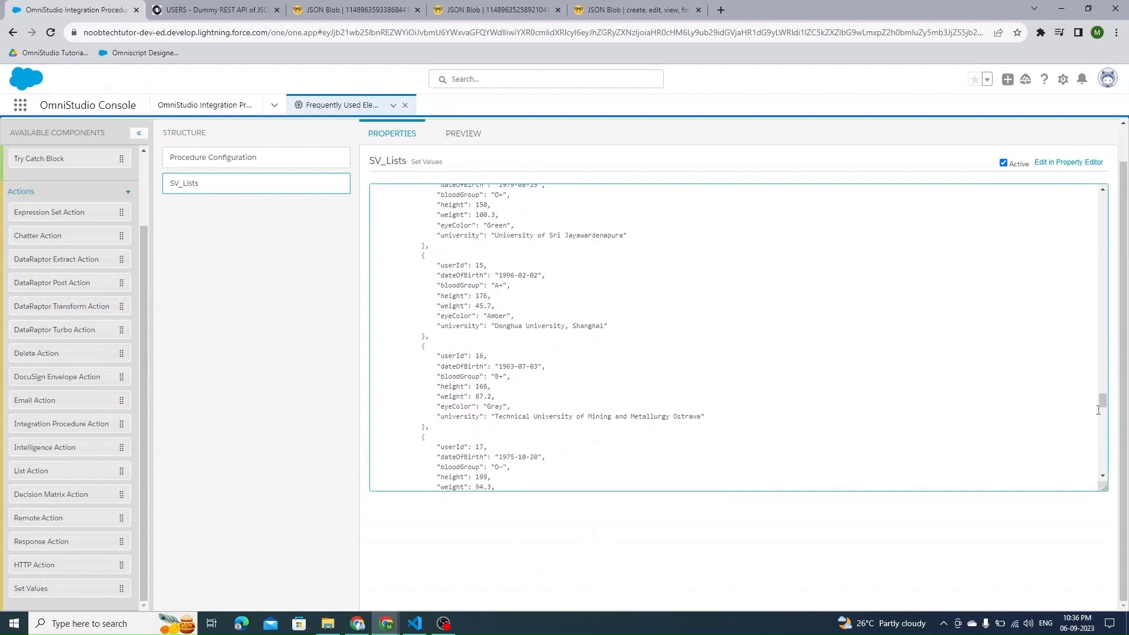
pyautogui.moveTo(1103, 403); pyautogui.dragTo(1103, 199)
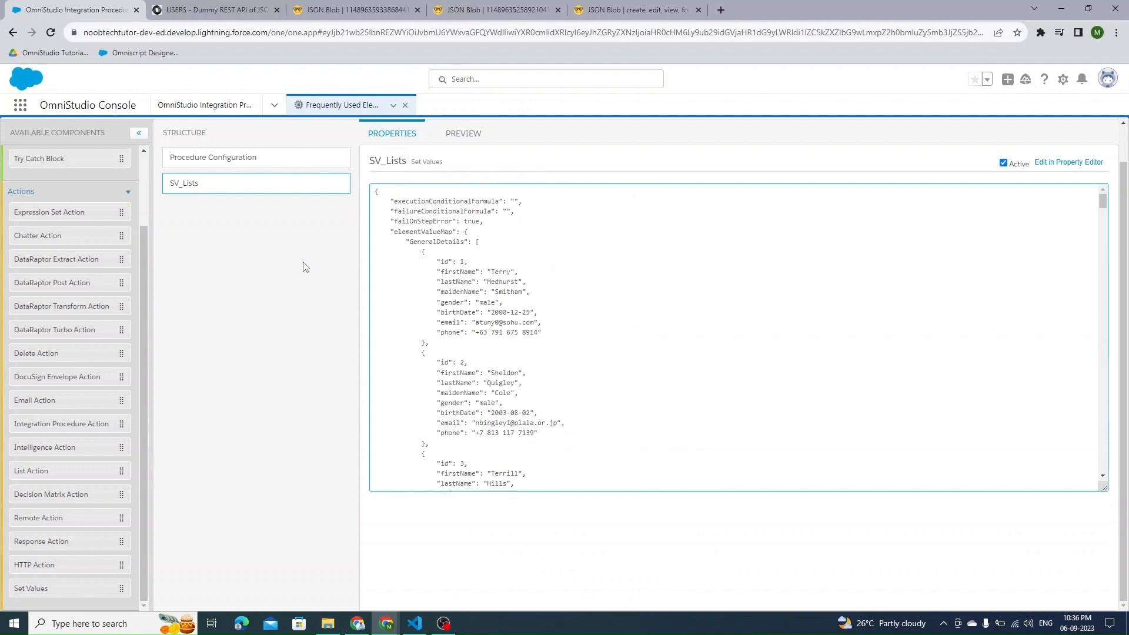
pyautogui.click(281, 275)
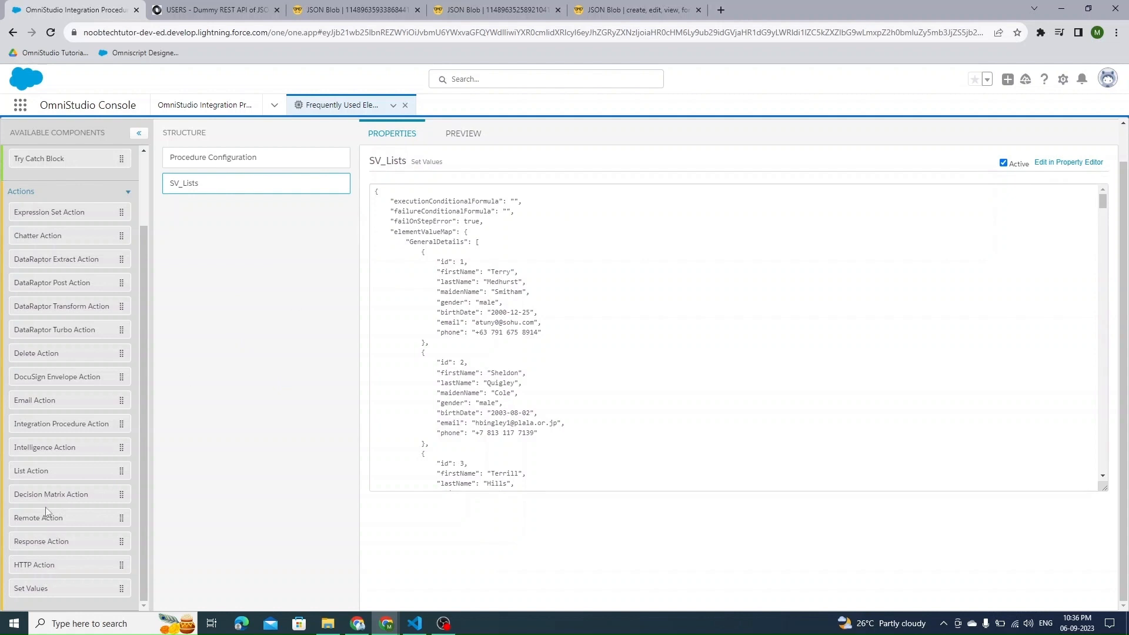
# Add a List Action below SV_Lists in the structure and name it MergeList
pyautogui.moveTo(47, 472); pyautogui.dragTo(247, 259)
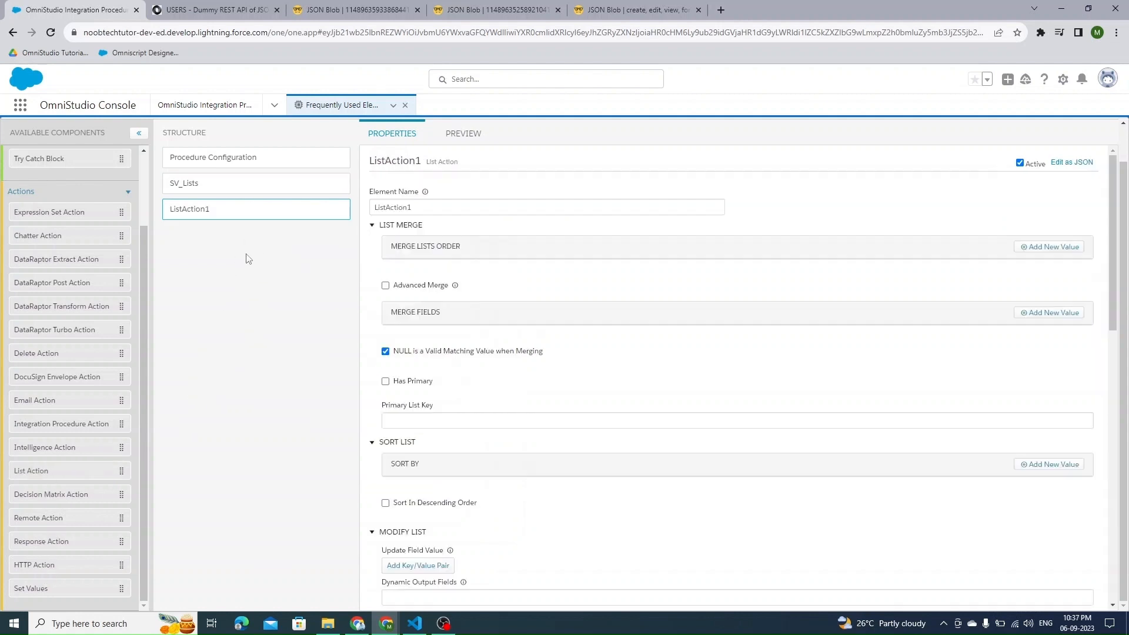
pyautogui.click(432, 210)
pyautogui.write('M')
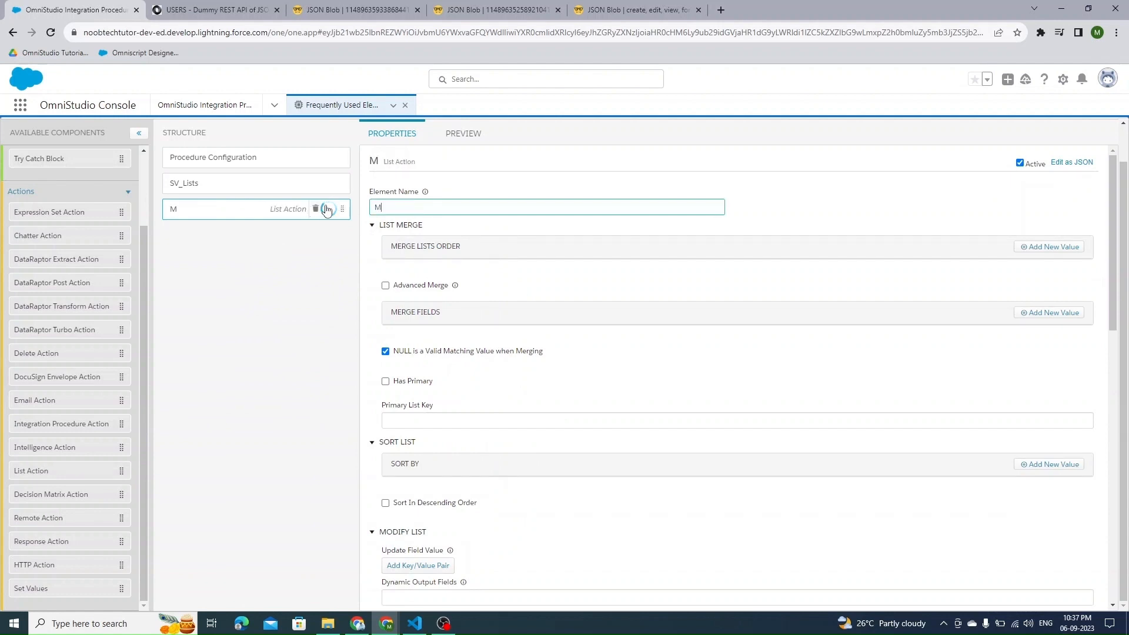
pyautogui.write('ergeList')
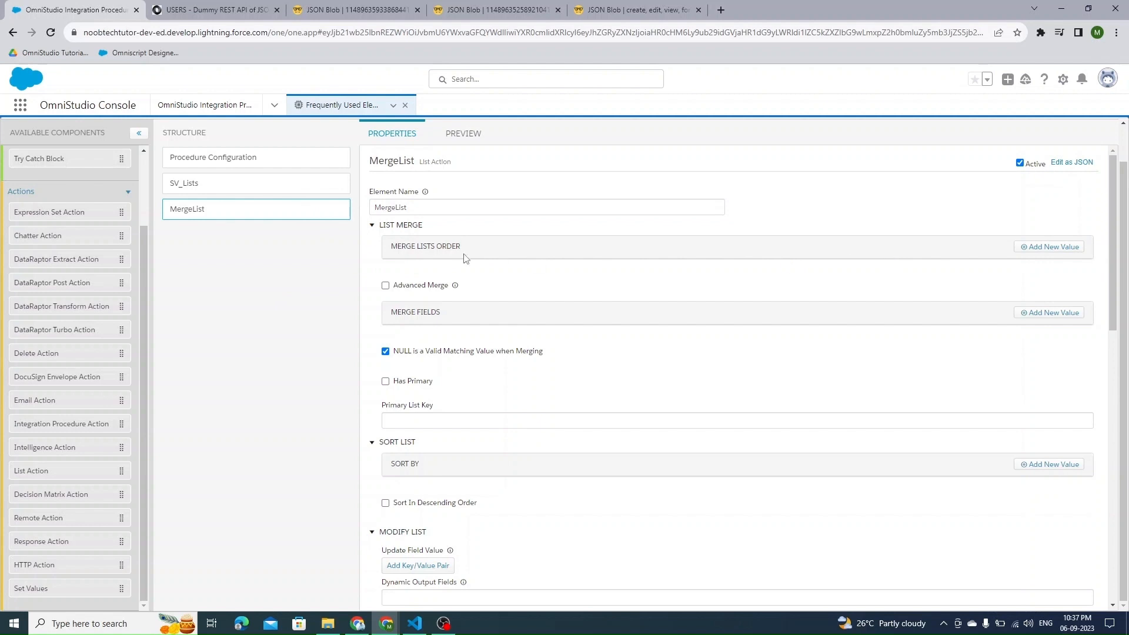
# Add a merge lists order entry to MergeList and fill it with the element name copied from SV_Lists
pyautogui.moveTo(465, 254); pyautogui.dragTo(393, 254)
pyautogui.click(965, 264)
pyautogui.click(1054, 252)
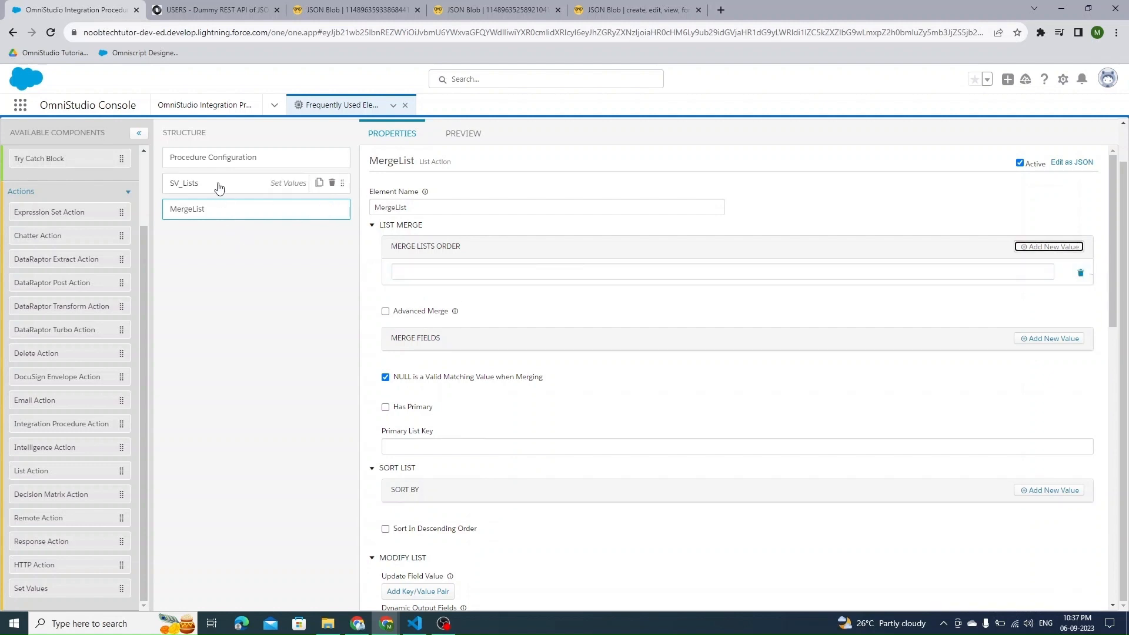
pyautogui.click(268, 192)
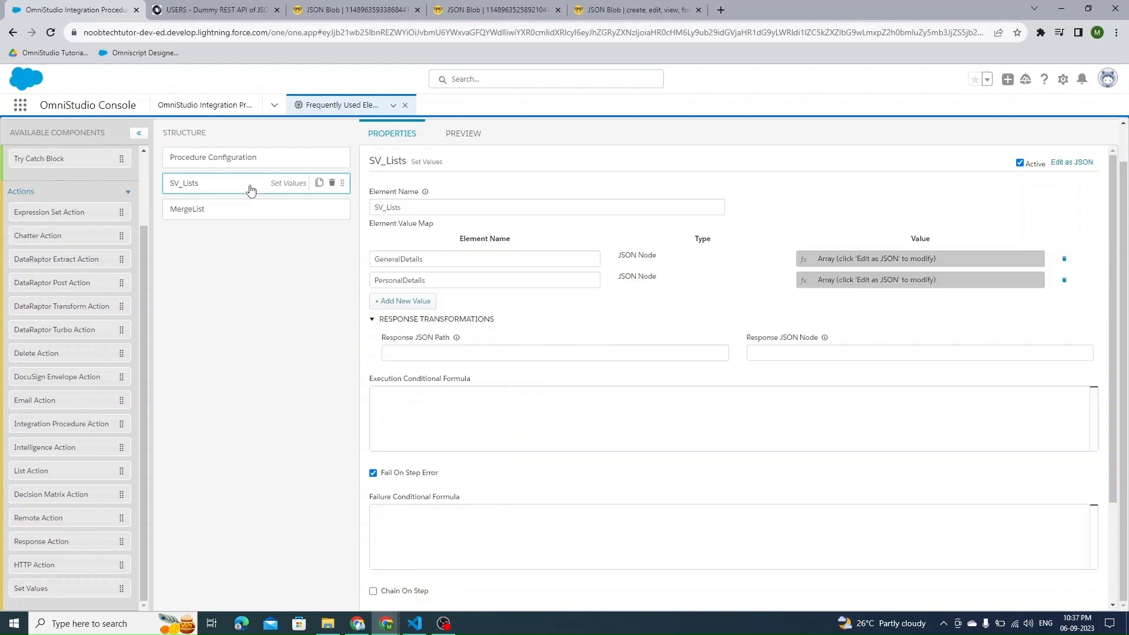
pyautogui.doubleClick(387, 207)
pyautogui.hotkey('ctrl', 'c')
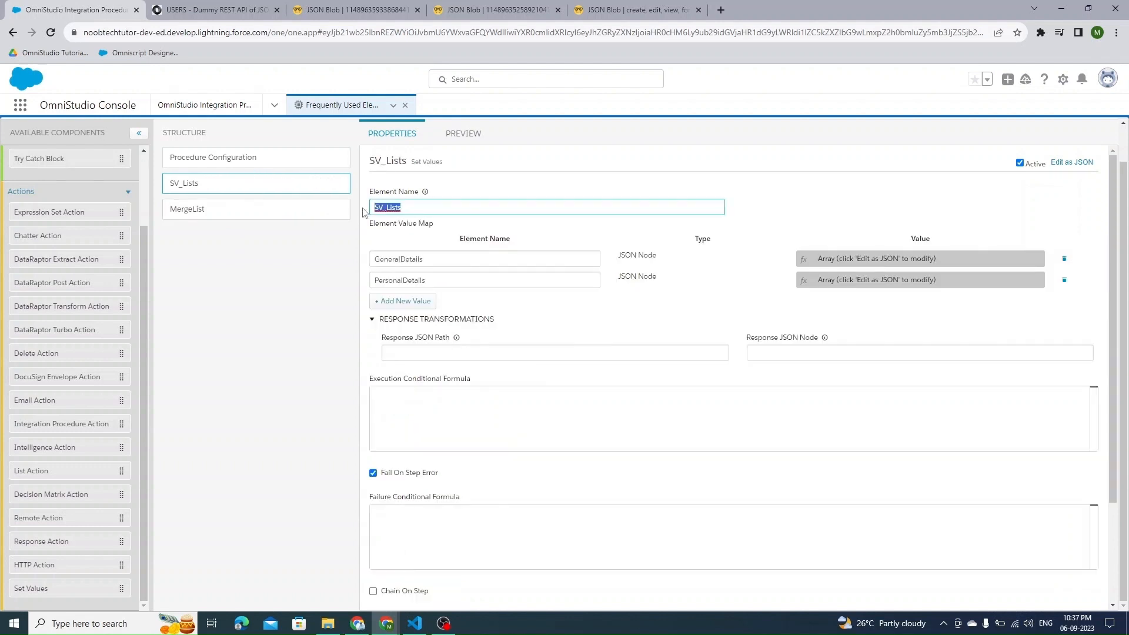
pyautogui.click(236, 217)
pyautogui.hotkey('ctrl', 'v')
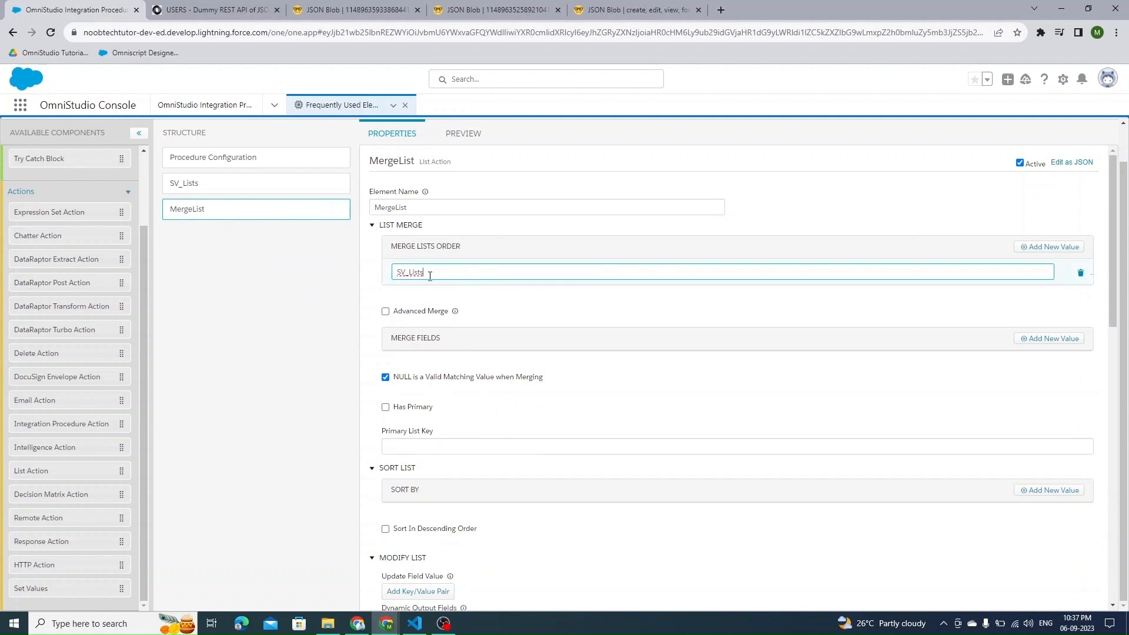
# Complete the first merge lists order entry as SV_Lists:GeneralDetails, using the list name copied from SV_Lists
pyautogui.click(247, 187)
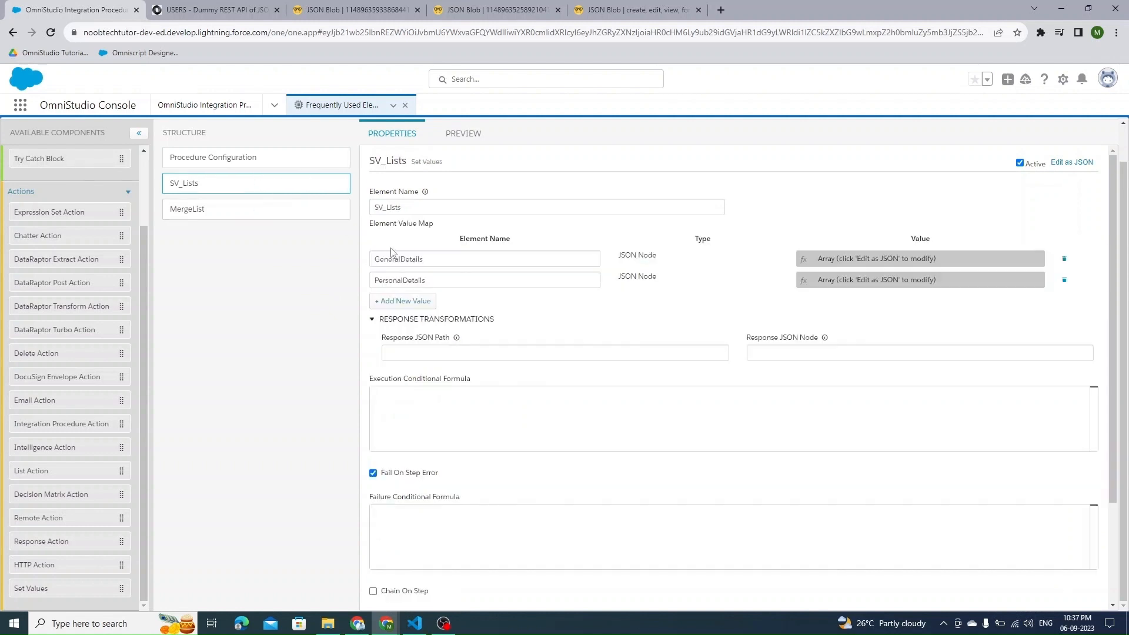
pyautogui.doubleClick(392, 259)
pyautogui.hotkey('ctrl', 'c')
pyautogui.click(241, 210)
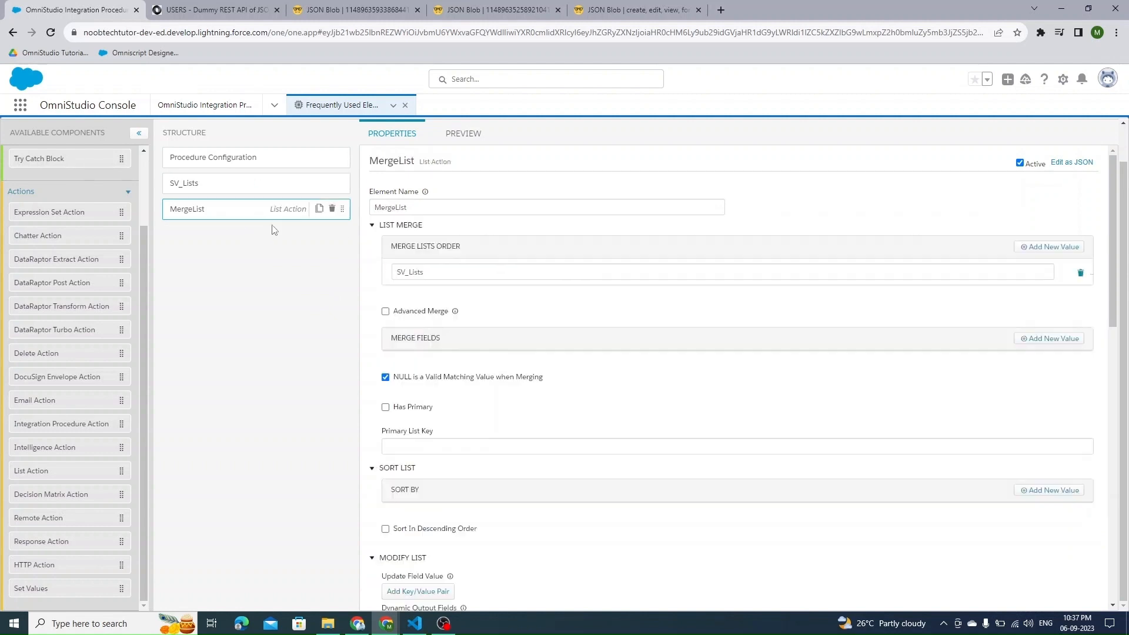
pyautogui.click(444, 271)
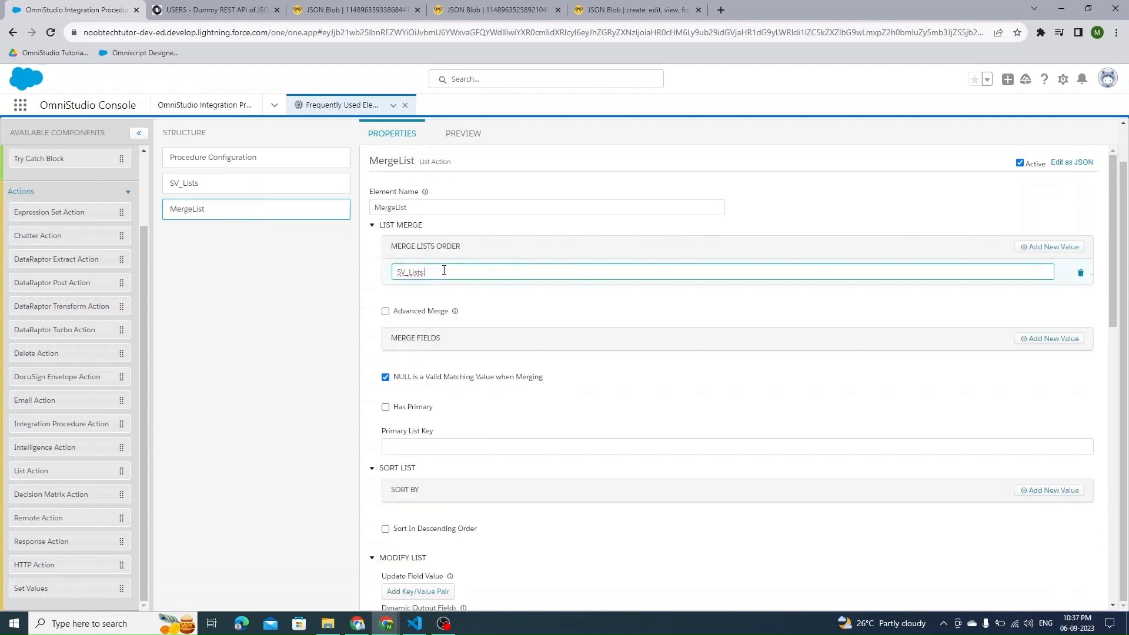
pyautogui.write(':')
pyautogui.hotkey('ctrl', 'v')
pyautogui.click(295, 288)
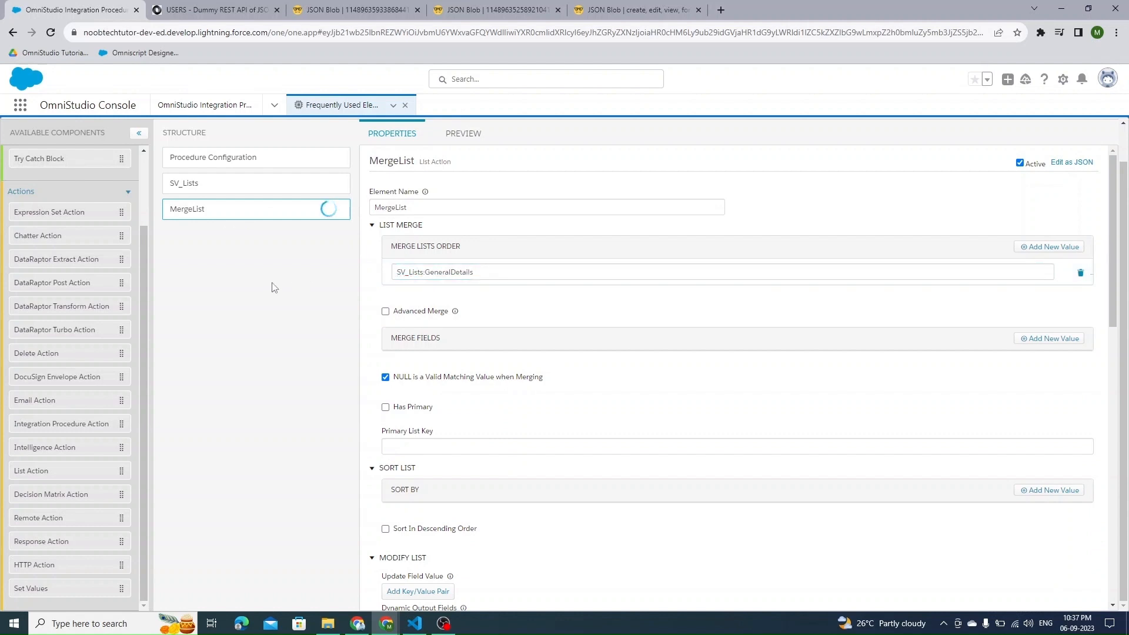
# Add a second merge lists order entry to MergeList with the value SV_Lists:PersonalDetails
pyautogui.click(1059, 247)
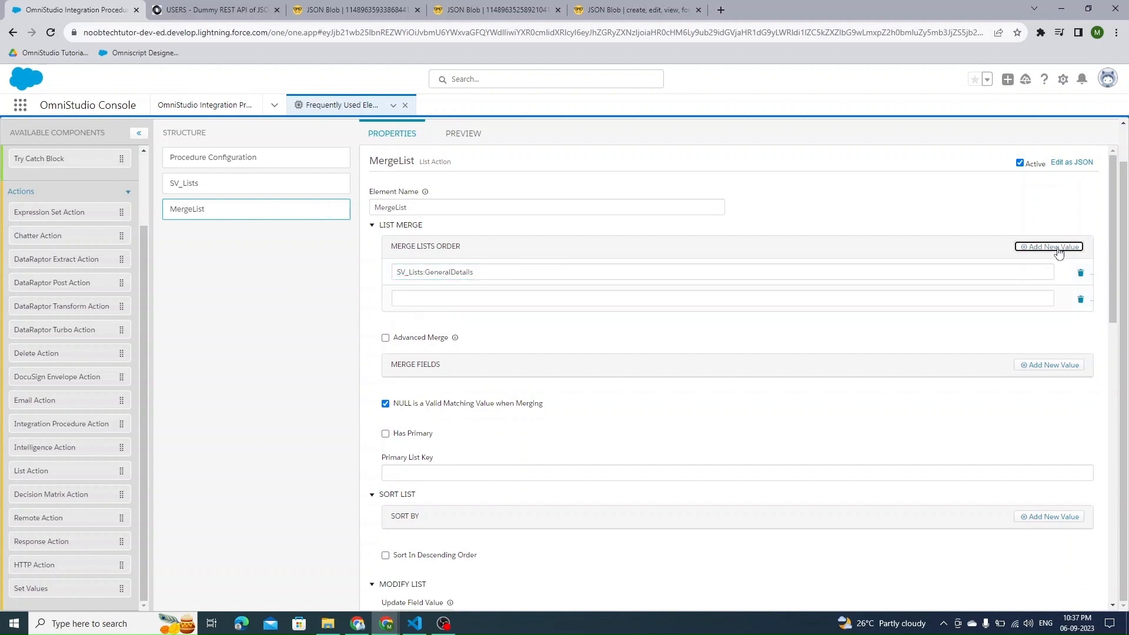
pyautogui.doubleClick(503, 269)
pyautogui.hotkey('ctrl', 'c')
pyautogui.click(450, 300)
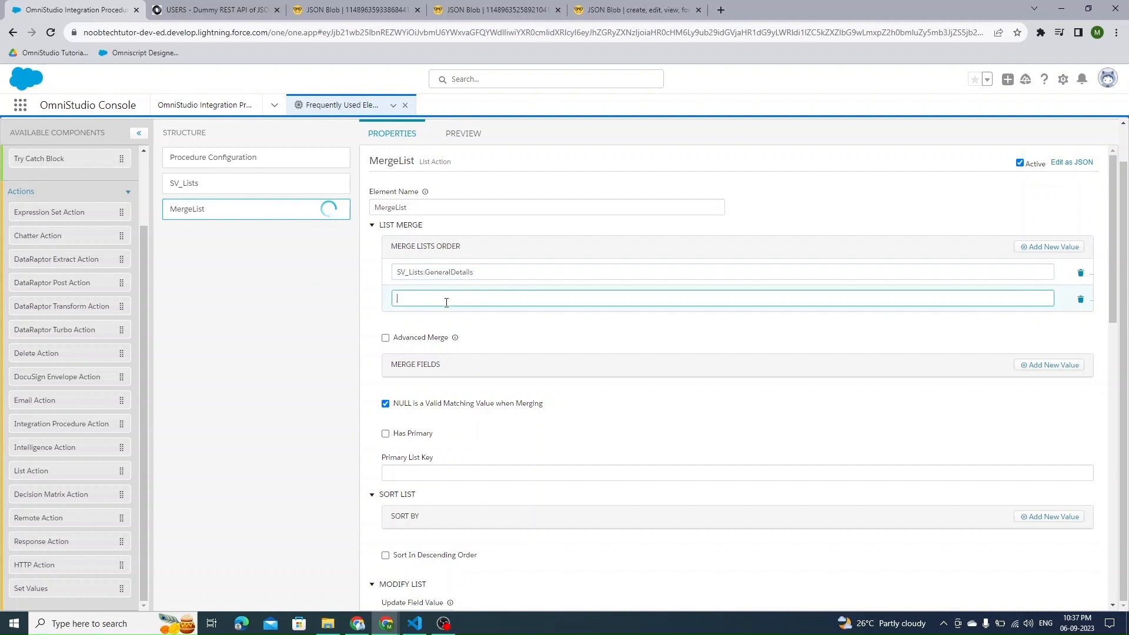
pyautogui.hotkey('ctrl', 'v')
pyautogui.click(182, 183)
pyautogui.doubleClick(410, 280)
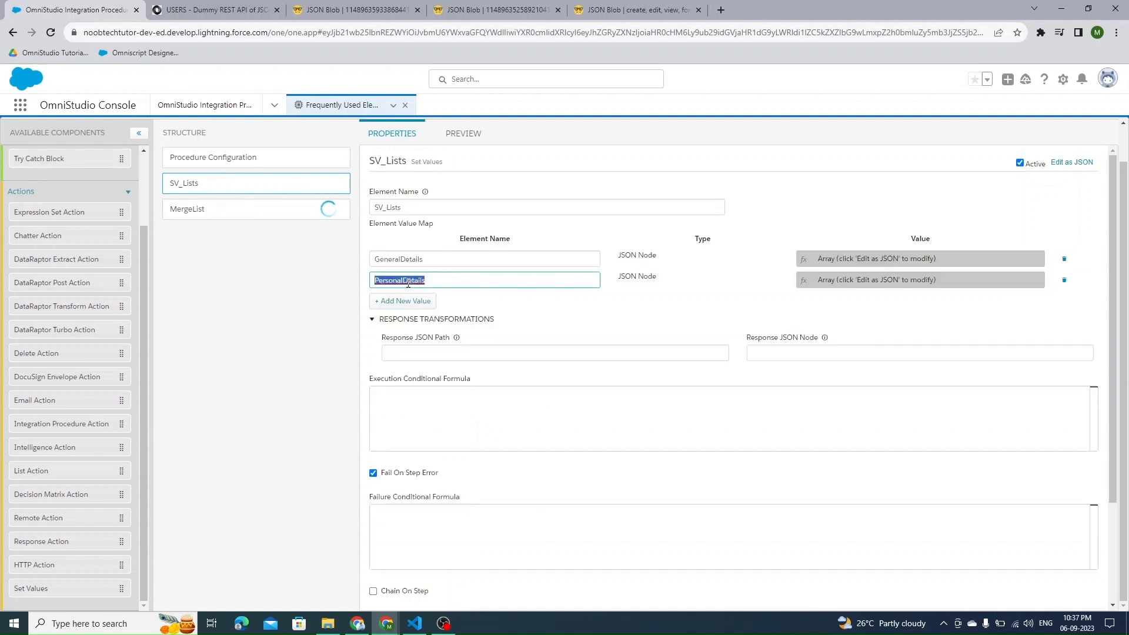
pyautogui.click(227, 211)
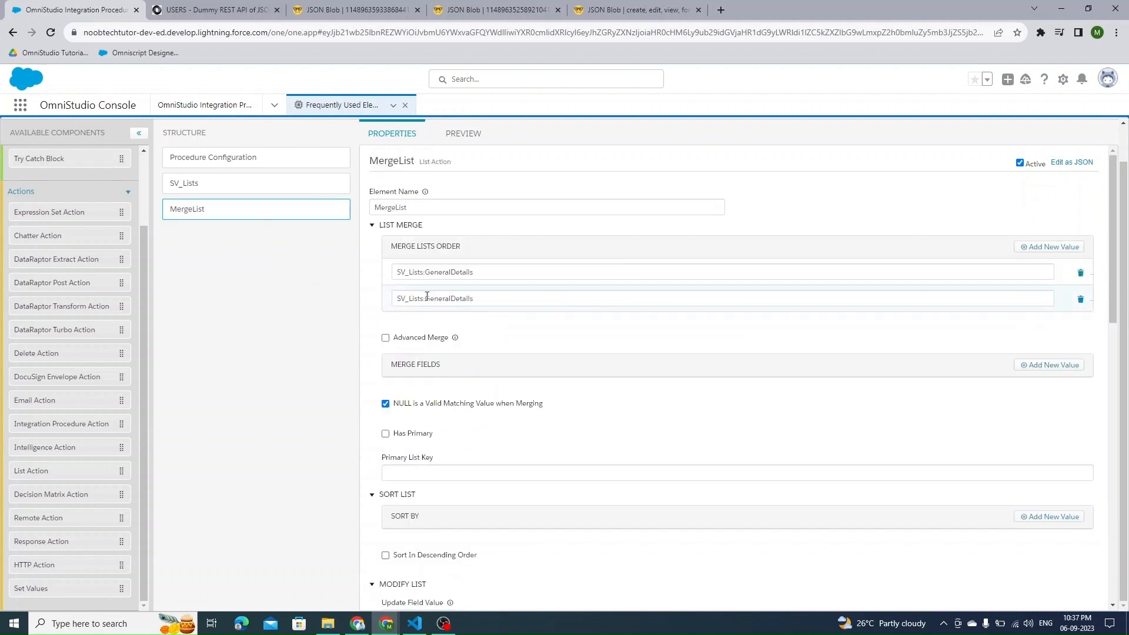
pyautogui.moveTo(427, 299); pyautogui.dragTo(522, 298)
pyautogui.hotkey('ctrl', 'v')
pyautogui.click(284, 328)
# Read the Advanced Merge description, and compare the id and userId keys of the two user lists in JSON Blob
pyautogui.moveTo(456, 341)
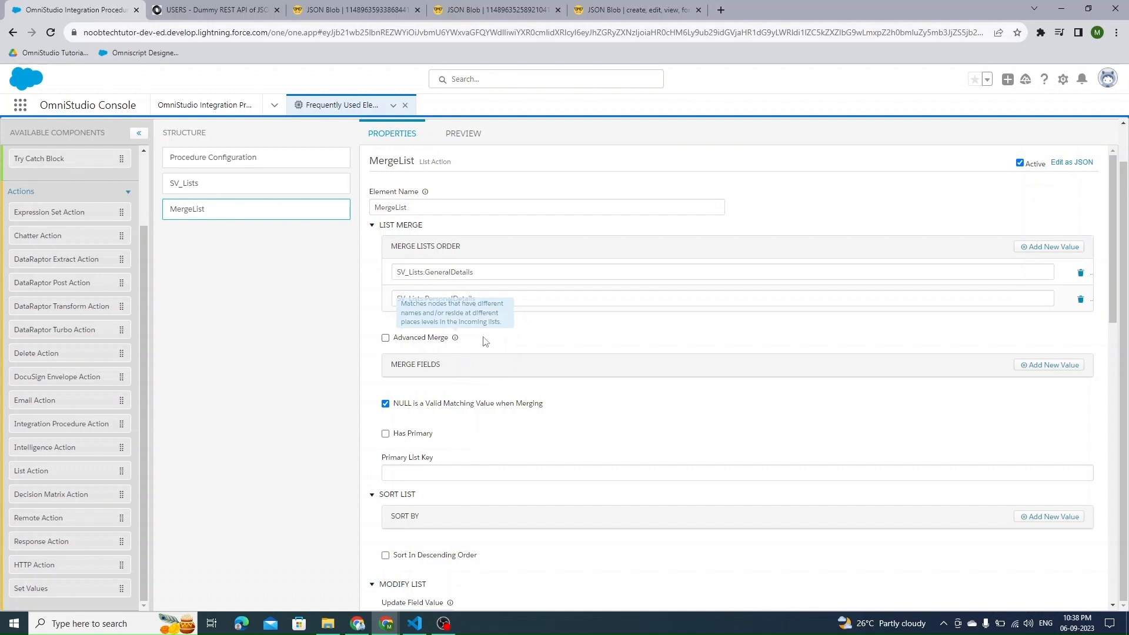
pyautogui.click(353, 9)
pyautogui.click(221, 188)
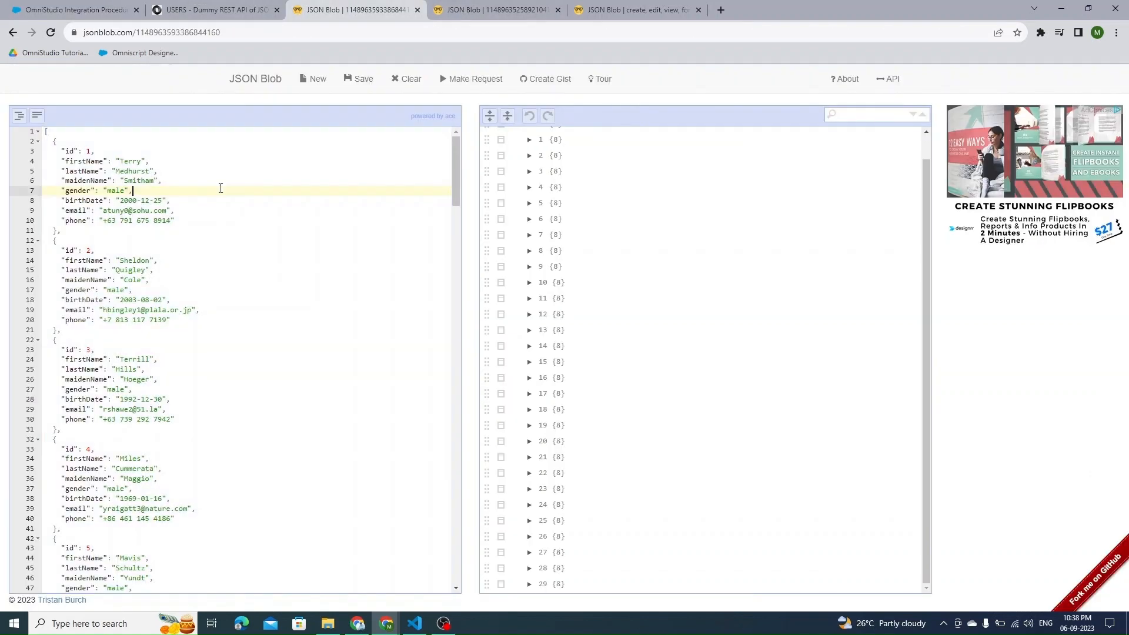
pyautogui.moveTo(59, 150)
pyautogui.mouseDown()
pyautogui.moveTo(105, 151)
pyautogui.moveTo(58, 154)
pyautogui.mouseUp()
pyautogui.click(478, 6)
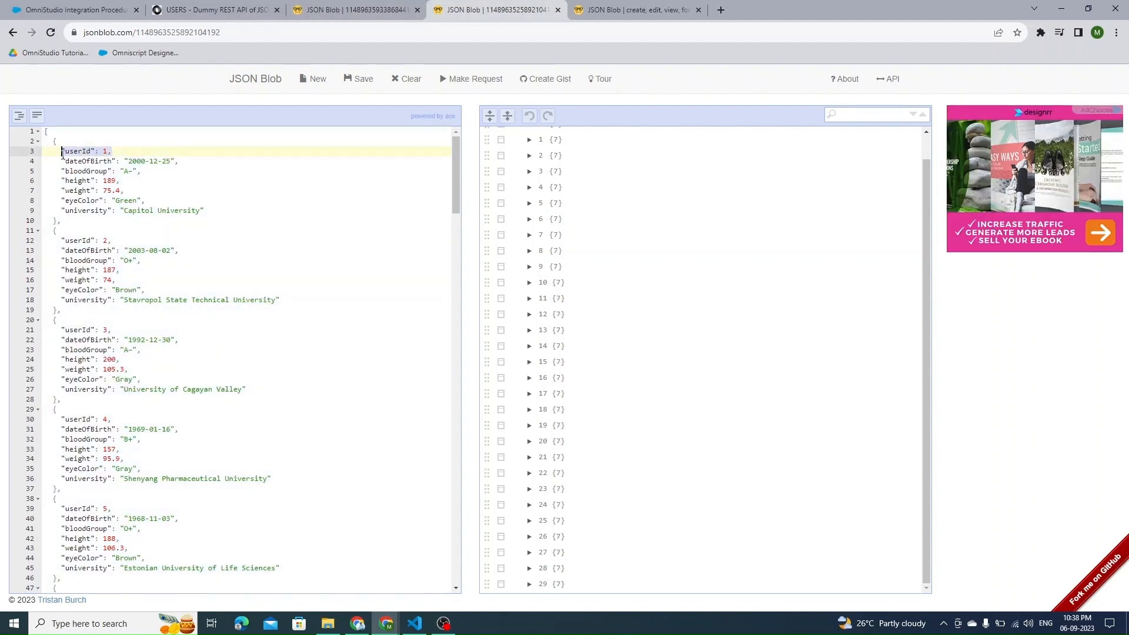
pyautogui.doubleClick(80, 151)
pyautogui.hotkey('ctrl', 'c')
pyautogui.click(319, 7)
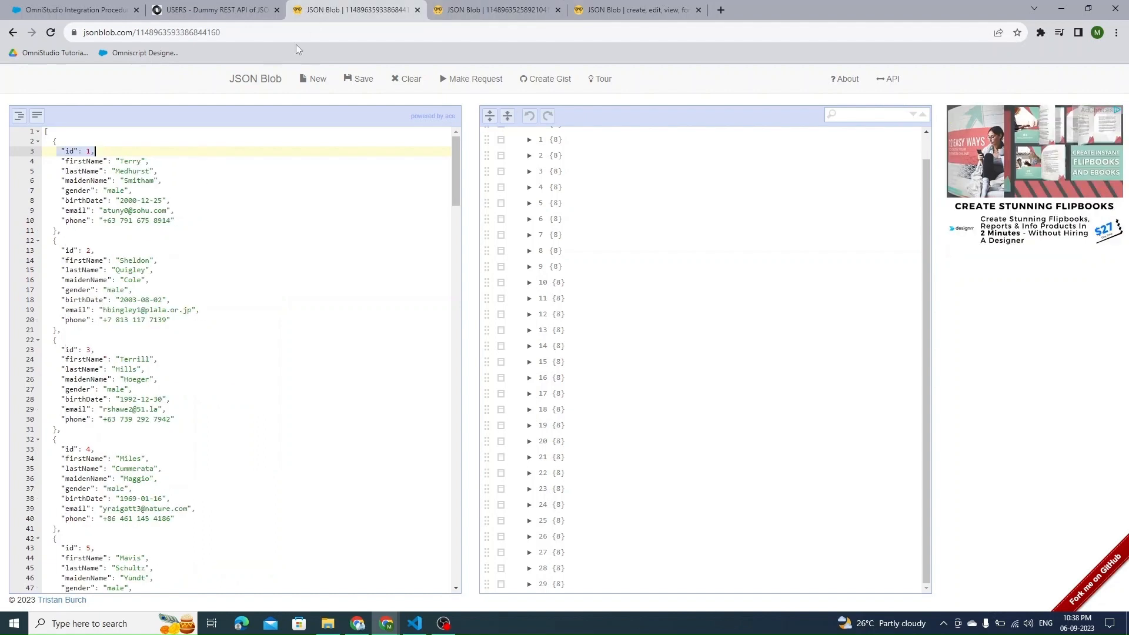
pyautogui.click(138, 161)
pyautogui.click(71, 152)
pyautogui.click(456, 9)
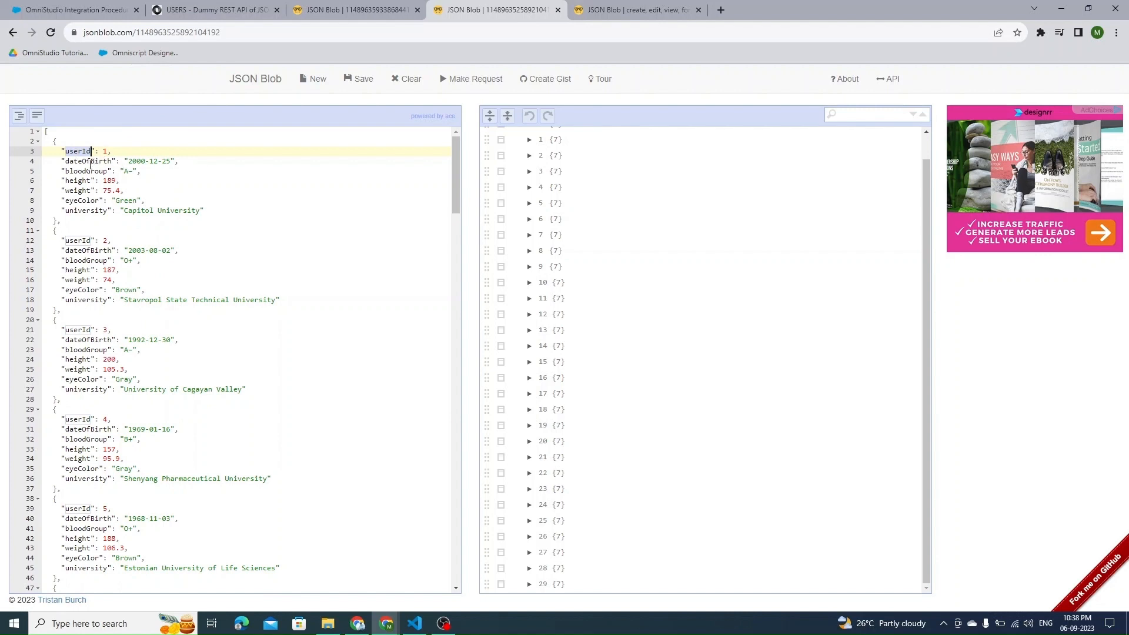
pyautogui.click(347, 10)
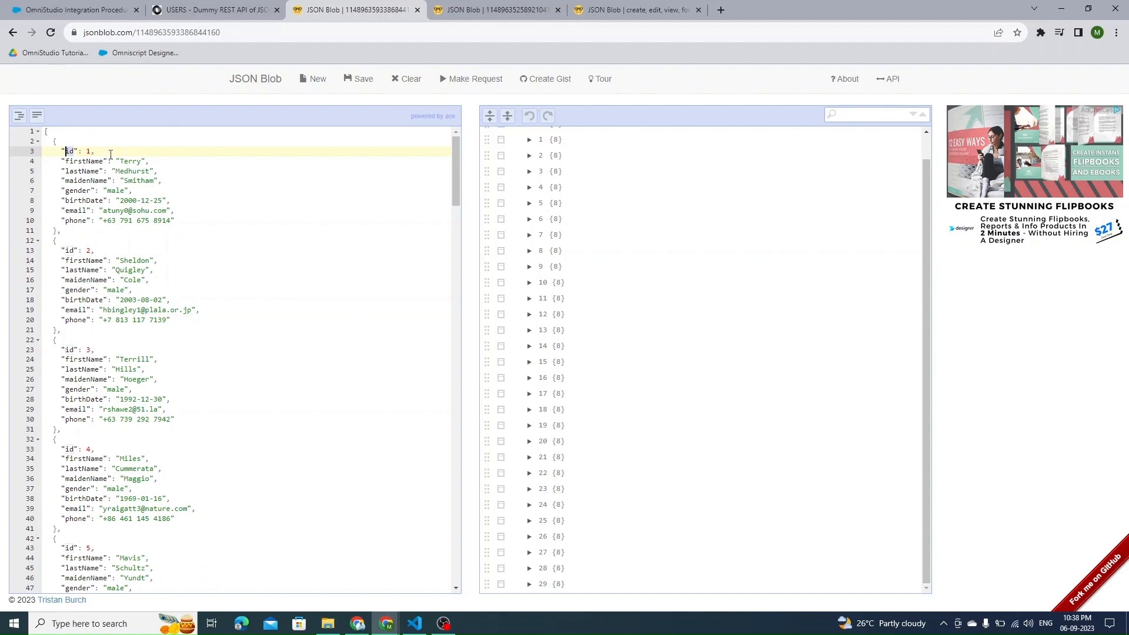
# Return to the OmniStudio procedure, enable Advanced Merge on MergeList, and add a merge map row with list key SV_Lists:GeneralDetails
pyautogui.click(81, 10)
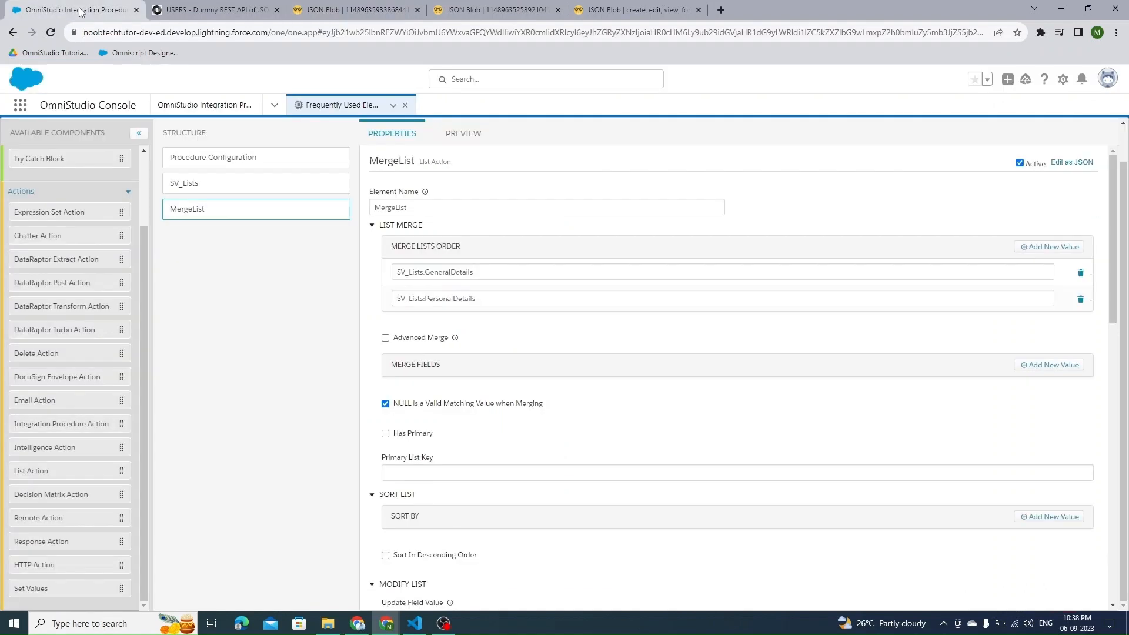
pyautogui.click(1050, 365)
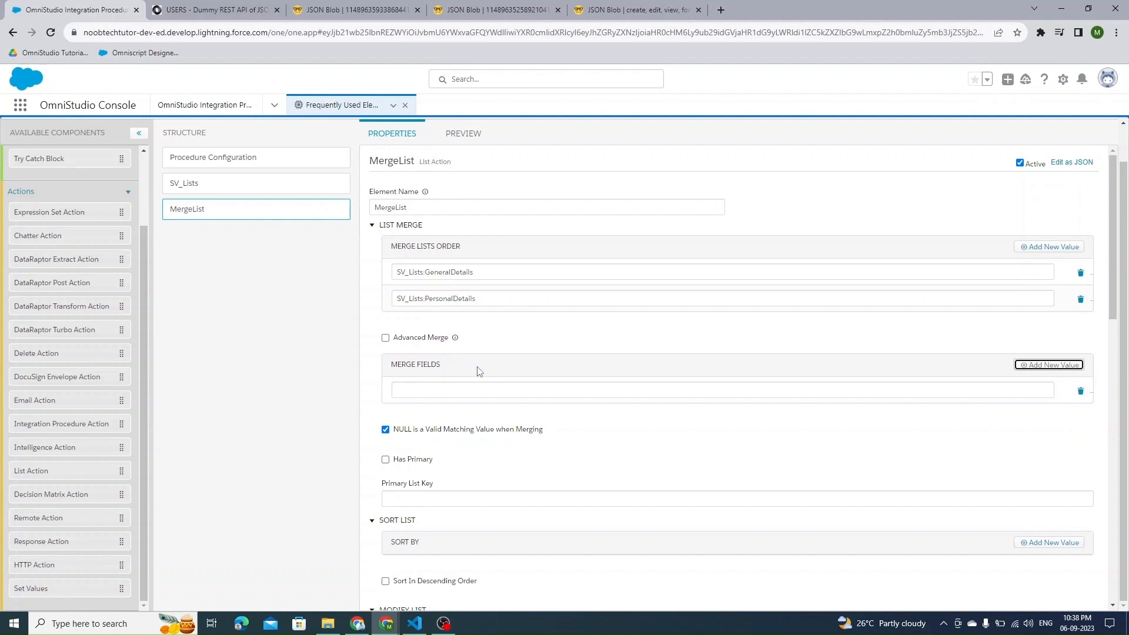
pyautogui.click(385, 339)
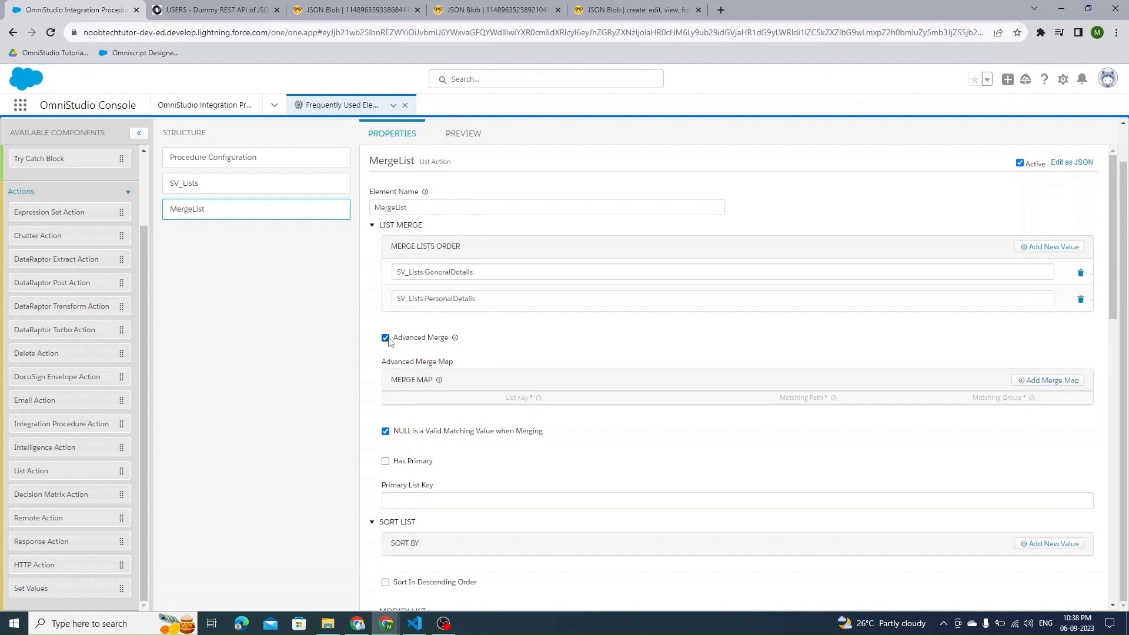
pyautogui.click(1046, 381)
pyautogui.click(440, 419)
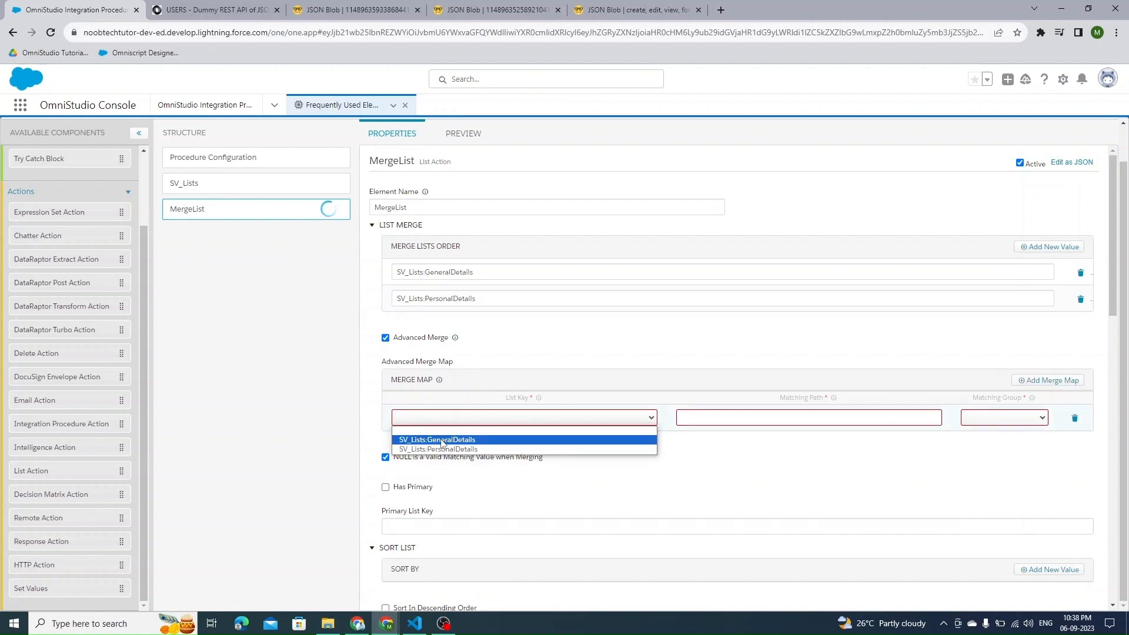
pyautogui.click(443, 441)
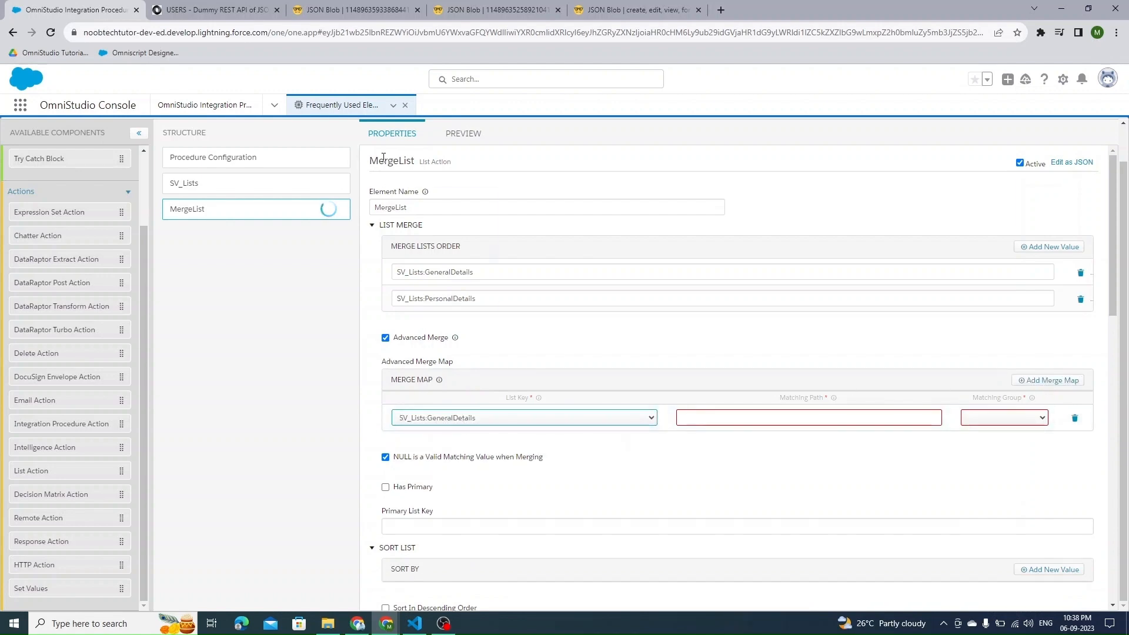
# Check the general user list in JSON Blob, and complete the SV_Lists:GeneralDetails merge map row with matching path id and matching group 1
pyautogui.click(402, 7)
pyautogui.moveTo(62, 161); pyautogui.dragTo(203, 220)
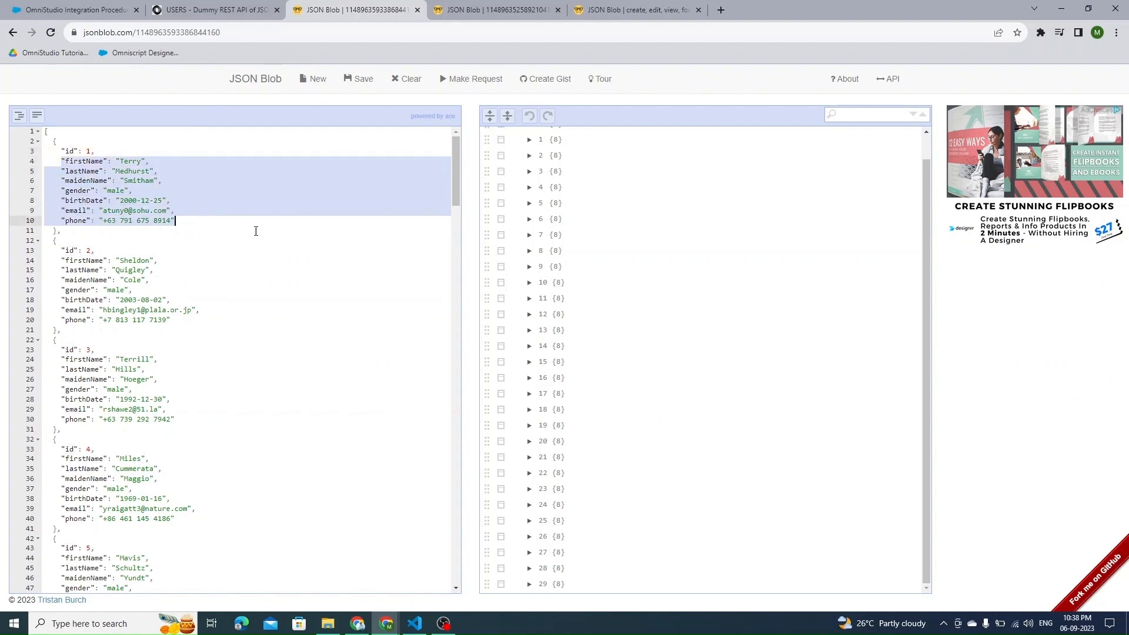
pyautogui.click(73, 9)
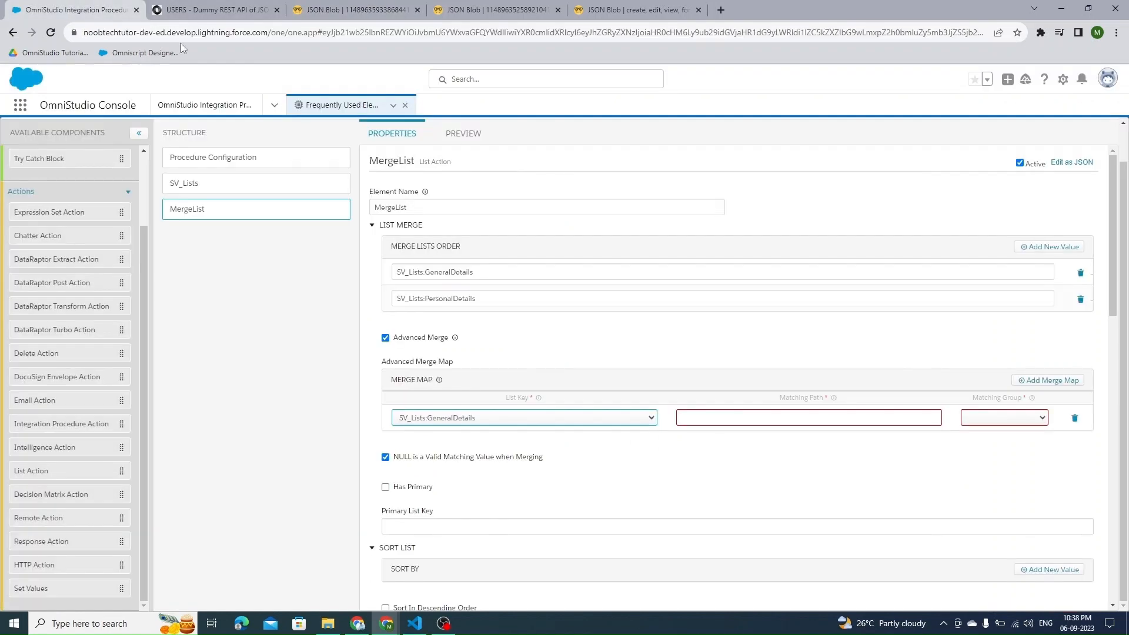
pyautogui.click(705, 416)
pyautogui.write('id')
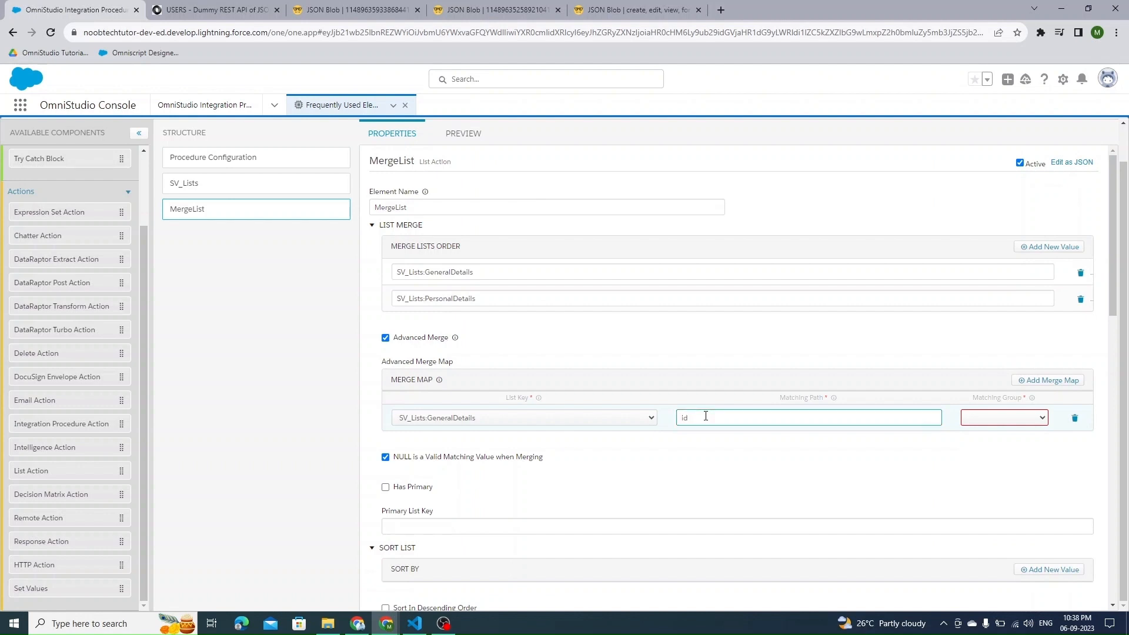
pyautogui.click(1006, 419)
pyautogui.click(1004, 440)
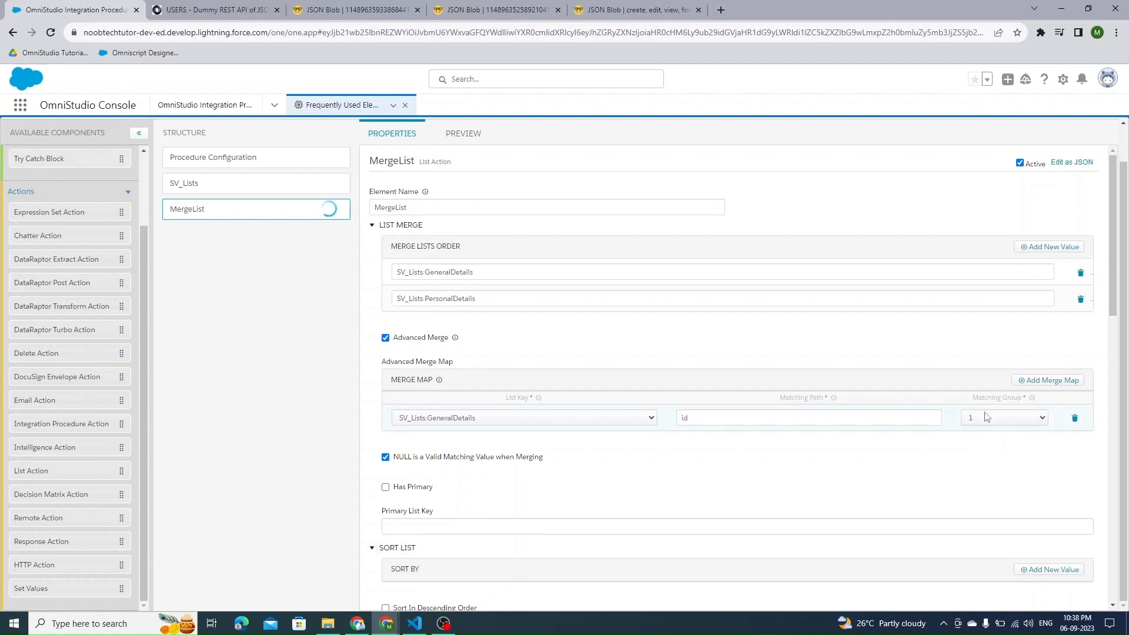
# Add a second merge map row for SV_Lists:PersonalDetails with matching path userId, copied from JSON Blob, and matching group 1
pyautogui.click(1027, 381)
pyautogui.click(566, 419)
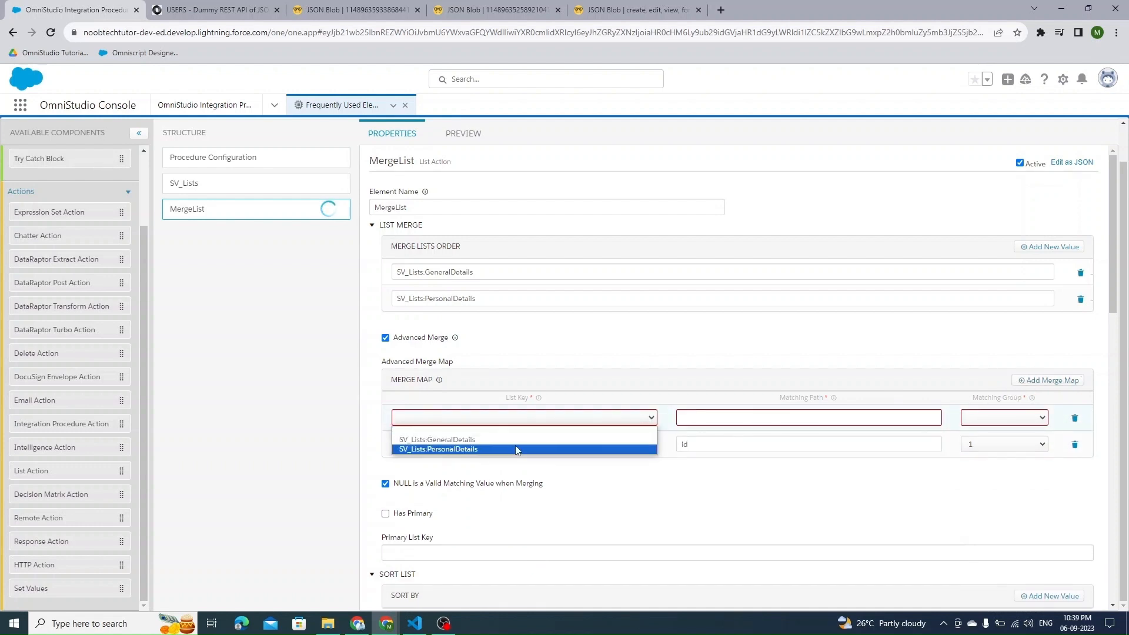
pyautogui.click(515, 448)
pyautogui.click(750, 418)
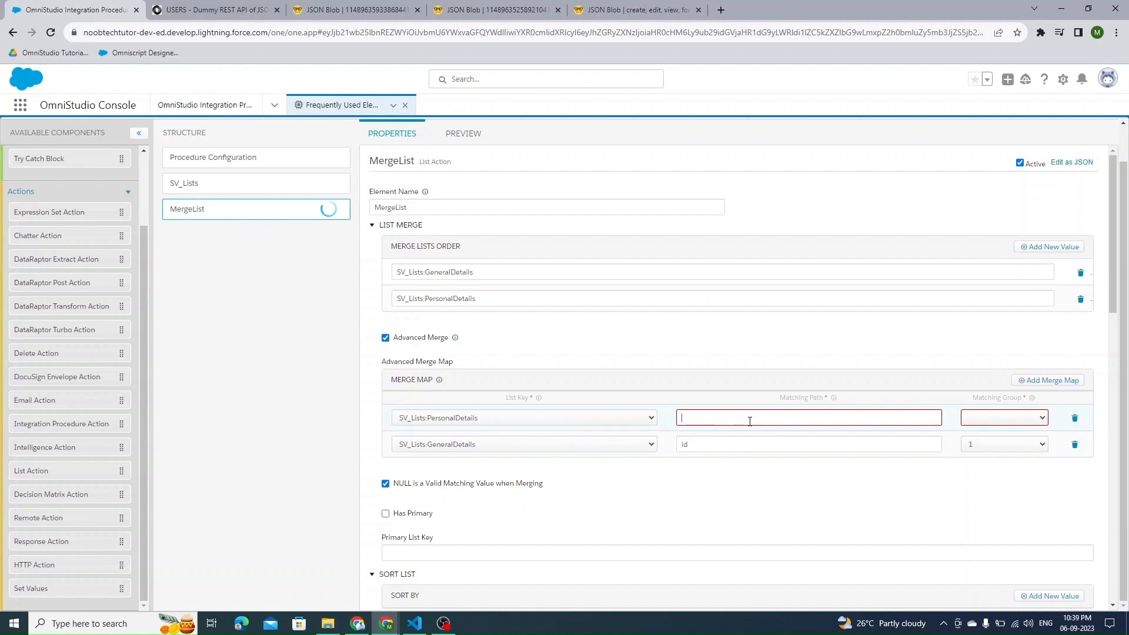
pyautogui.click(495, 10)
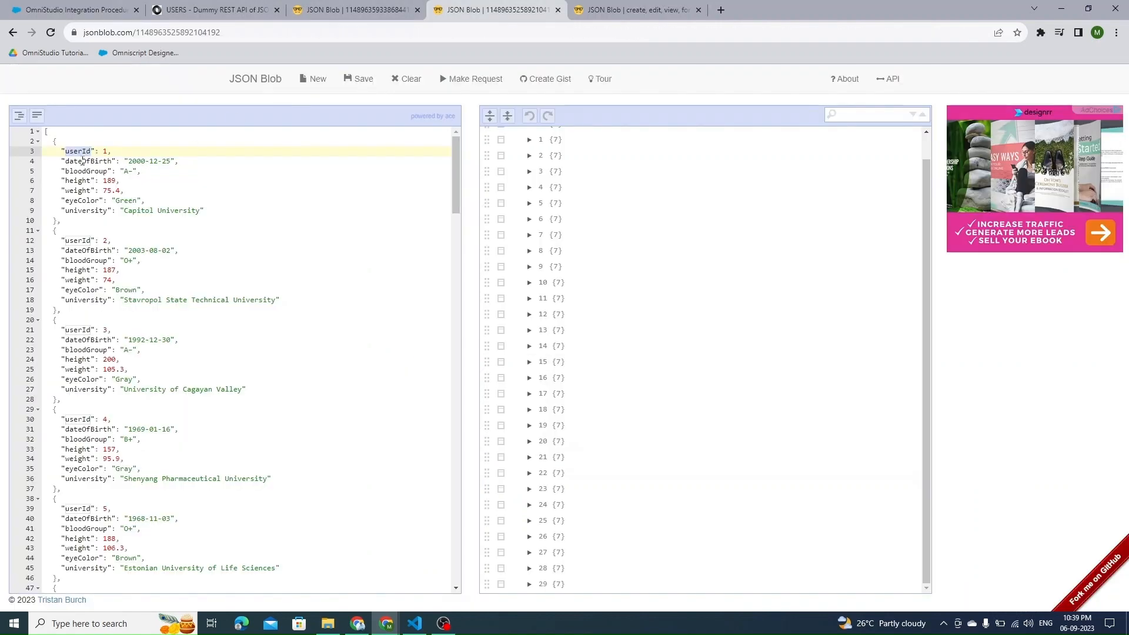
pyautogui.click(83, 10)
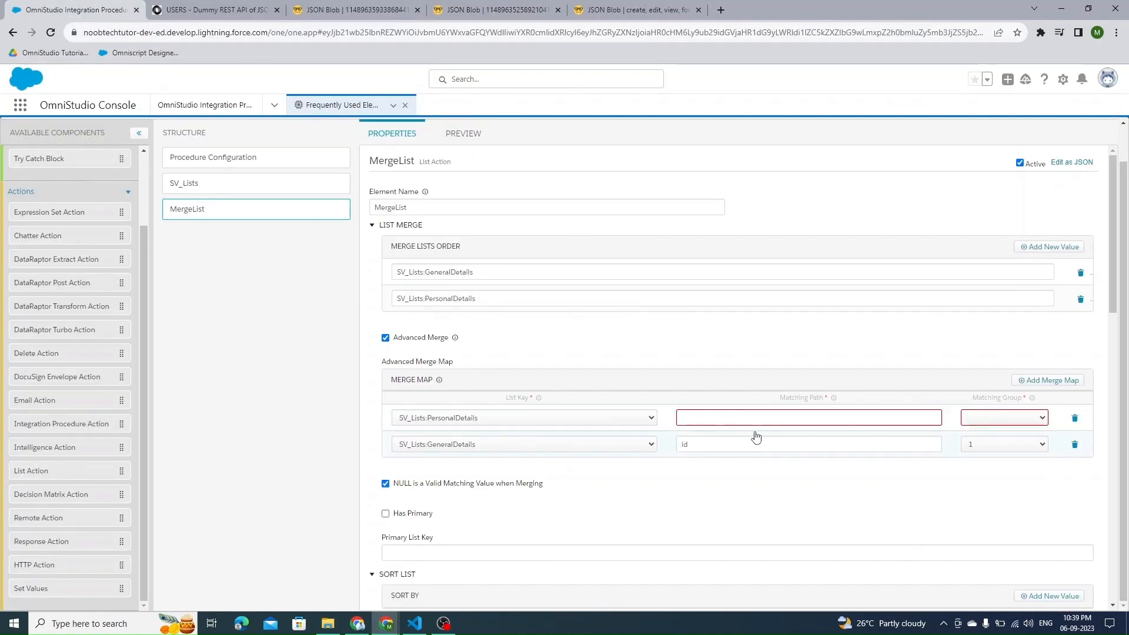
pyautogui.hotkey('ctrl', 'v')
pyautogui.click(1005, 418)
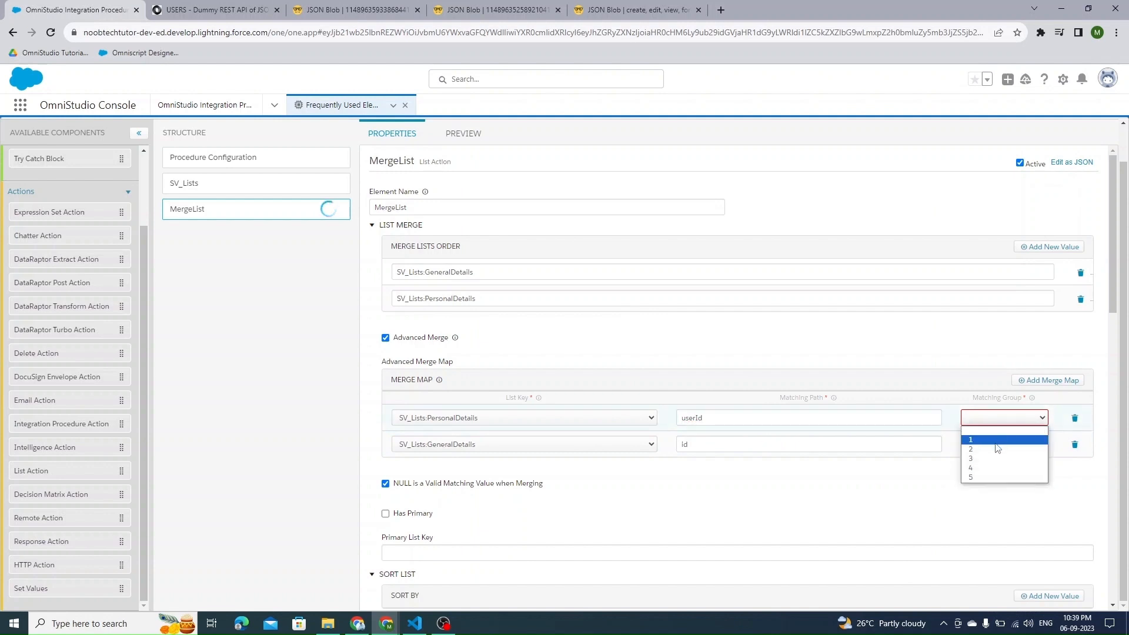
pyautogui.click(998, 449)
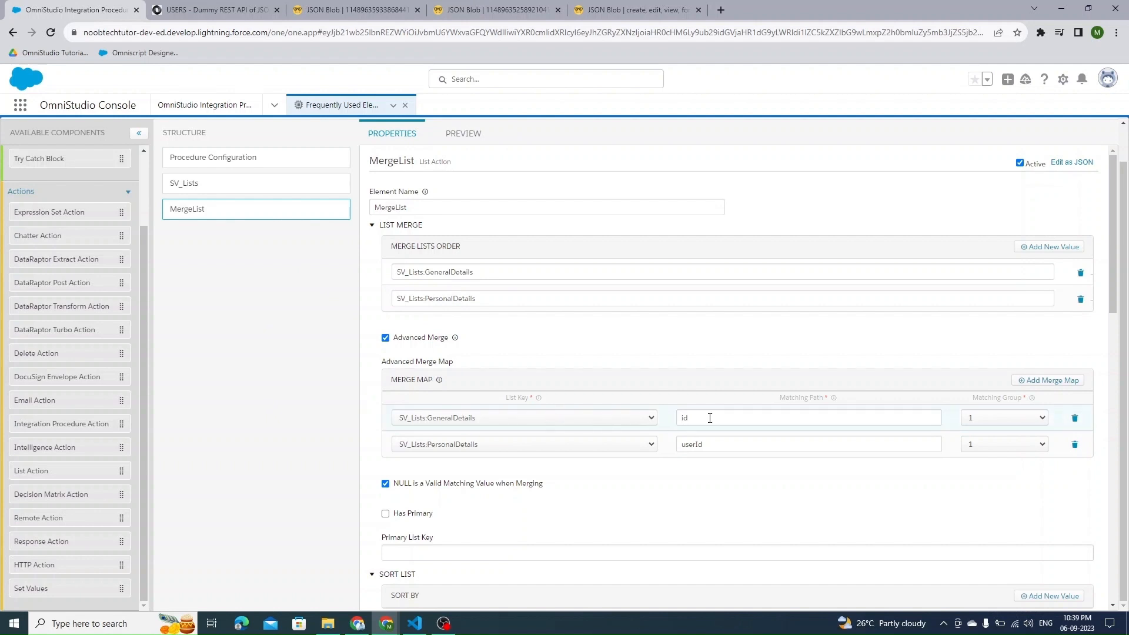
pyautogui.doubleClick(708, 447)
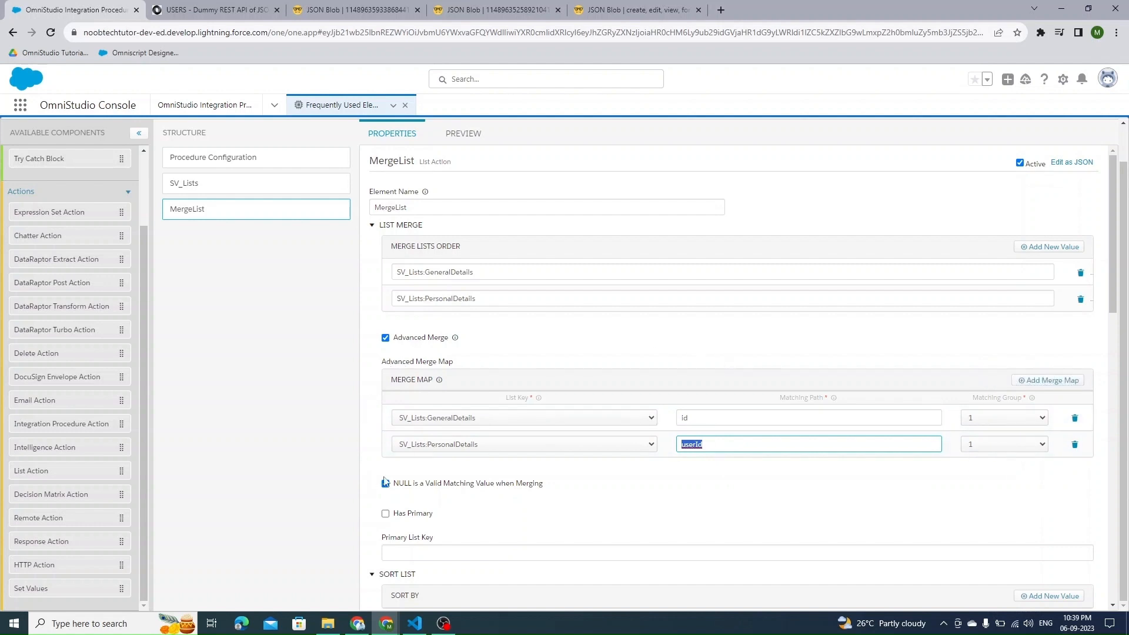
pyautogui.click(729, 451)
pyautogui.click(697, 421)
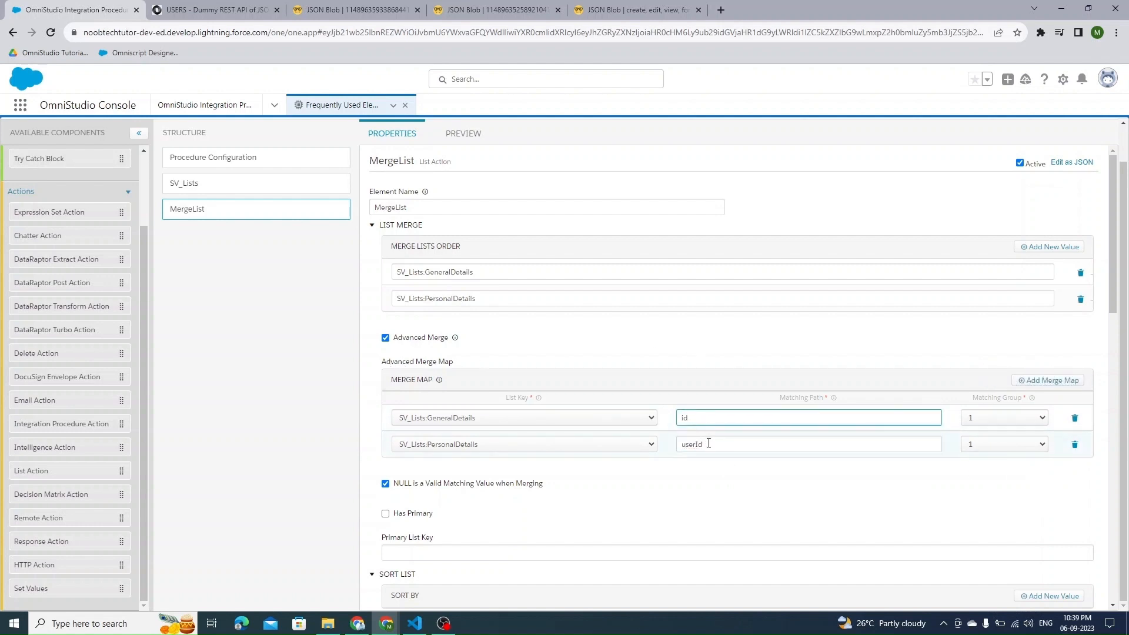
pyautogui.click(708, 442)
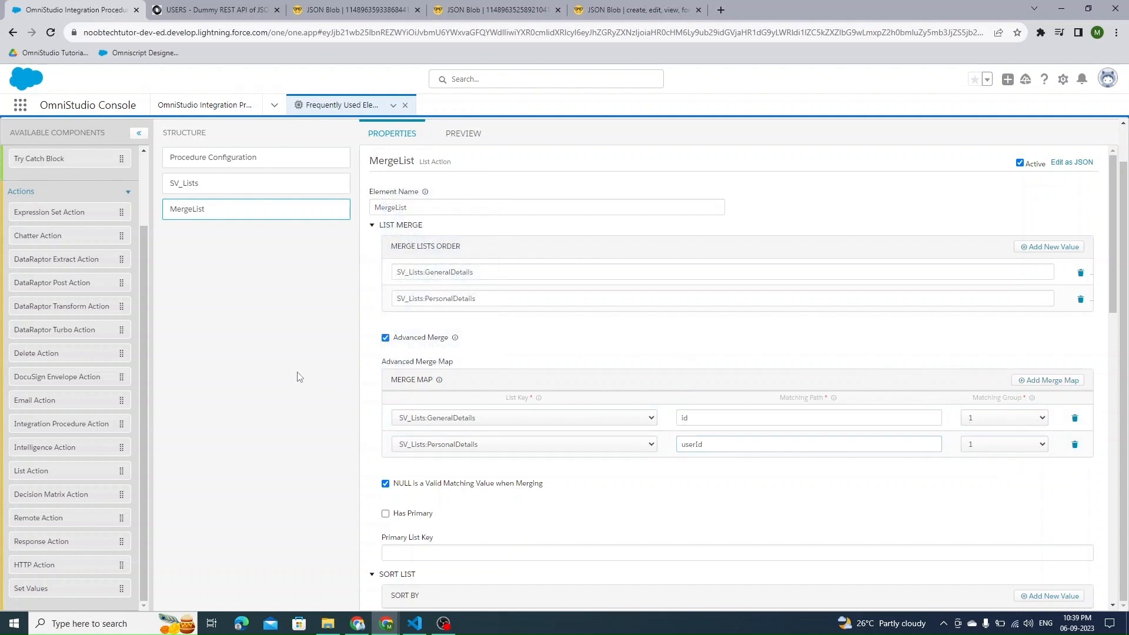
# Copy the MergeList element name and add a Response Action below MergeList in the procedure structure
pyautogui.doubleClick(391, 207)
pyautogui.hotkey('ctrl', 'c')
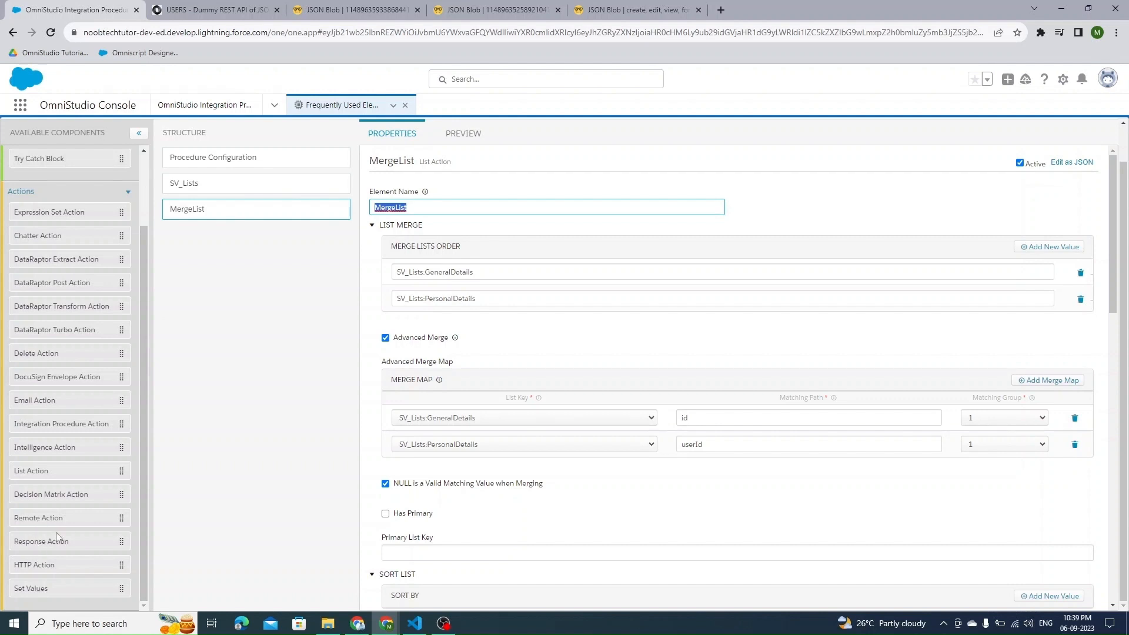
pyautogui.moveTo(49, 542); pyautogui.dragTo(200, 238)
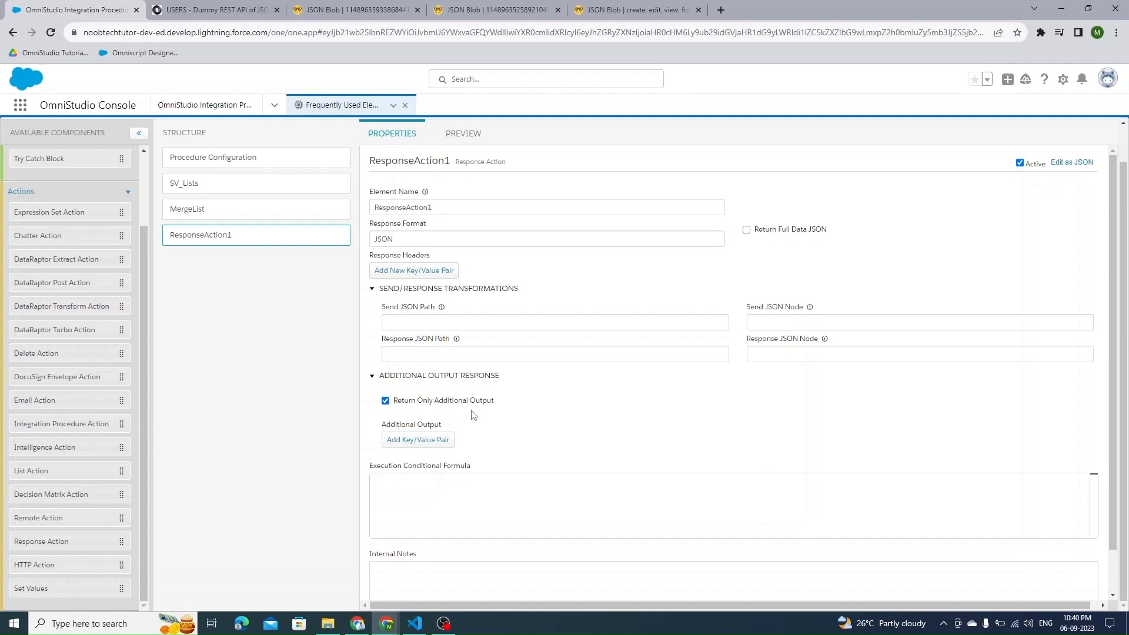
# Add an additional output pair to the Response Action with key MergeList and value %MergeList%
pyautogui.click(444, 442)
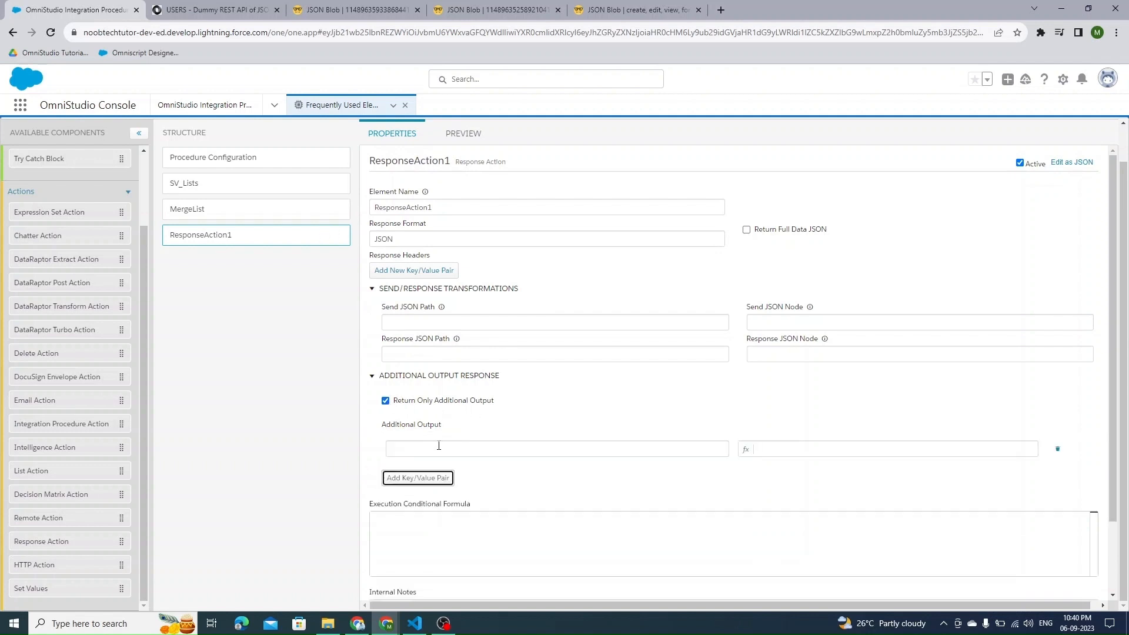
pyautogui.click(439, 446)
pyautogui.hotkey('ctrl', 'v')
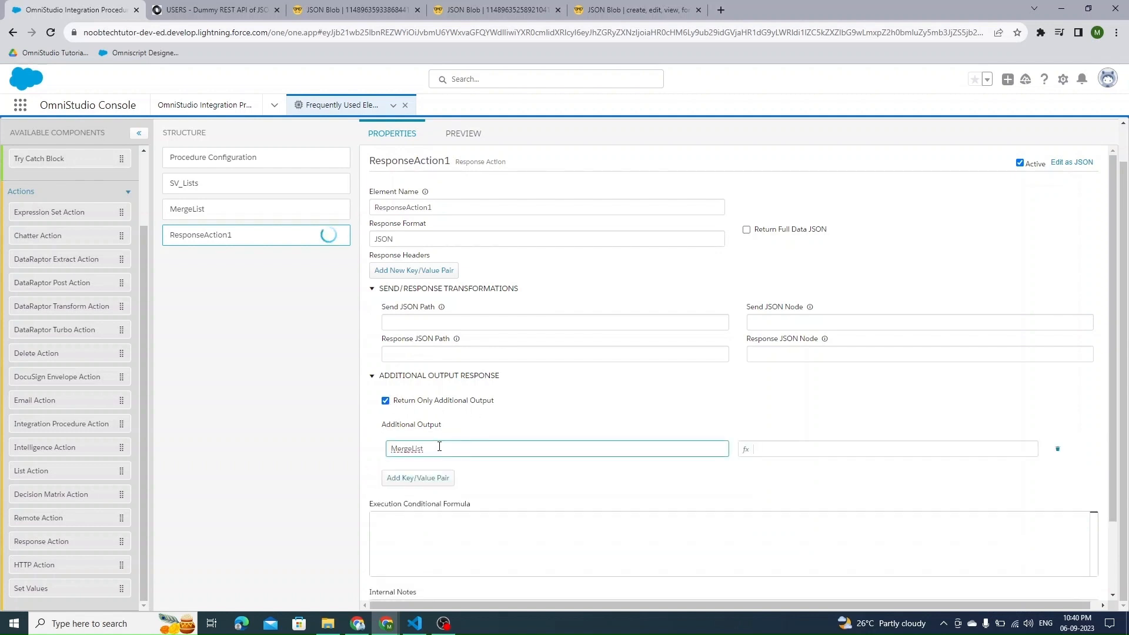
pyautogui.click(781, 453)
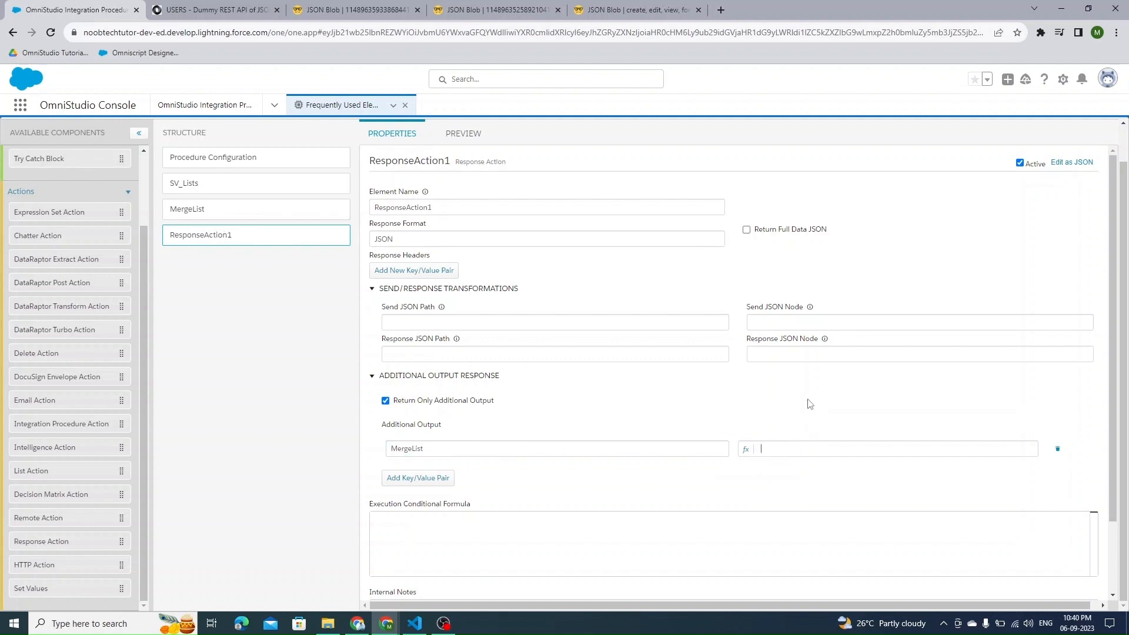
pyautogui.write('%%')
pyautogui.press('Left')
pyautogui.hotkey('ctrl', 'v')
# Delete the account input parameter from the preview and execute the integration procedure
pyautogui.click(461, 134)
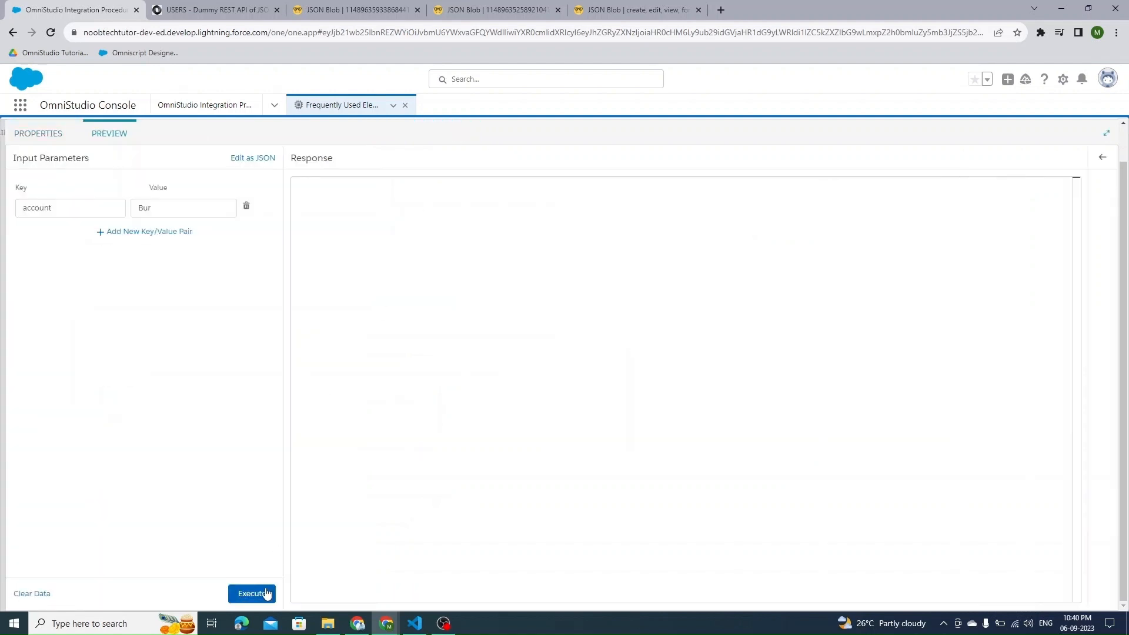
pyautogui.click(246, 206)
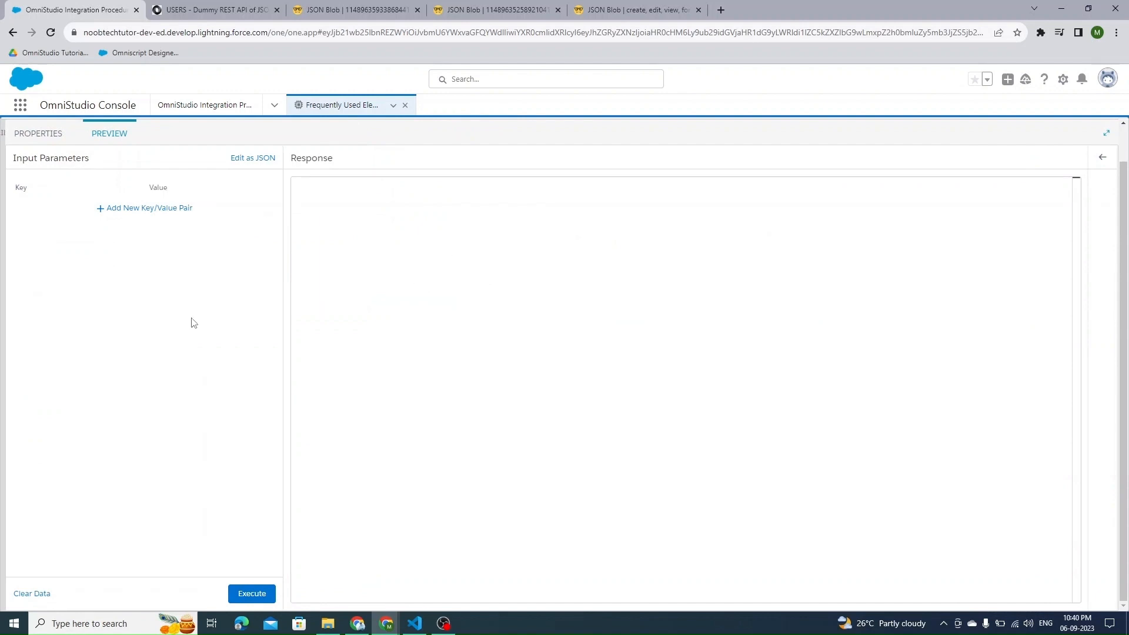
pyautogui.click(39, 134)
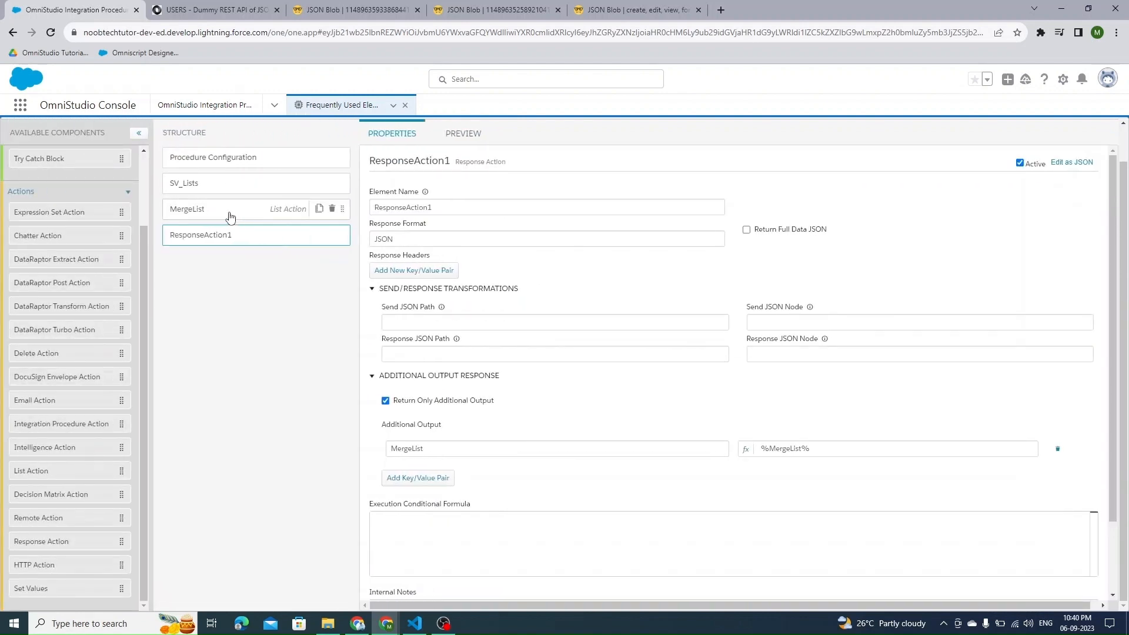
pyautogui.click(227, 215)
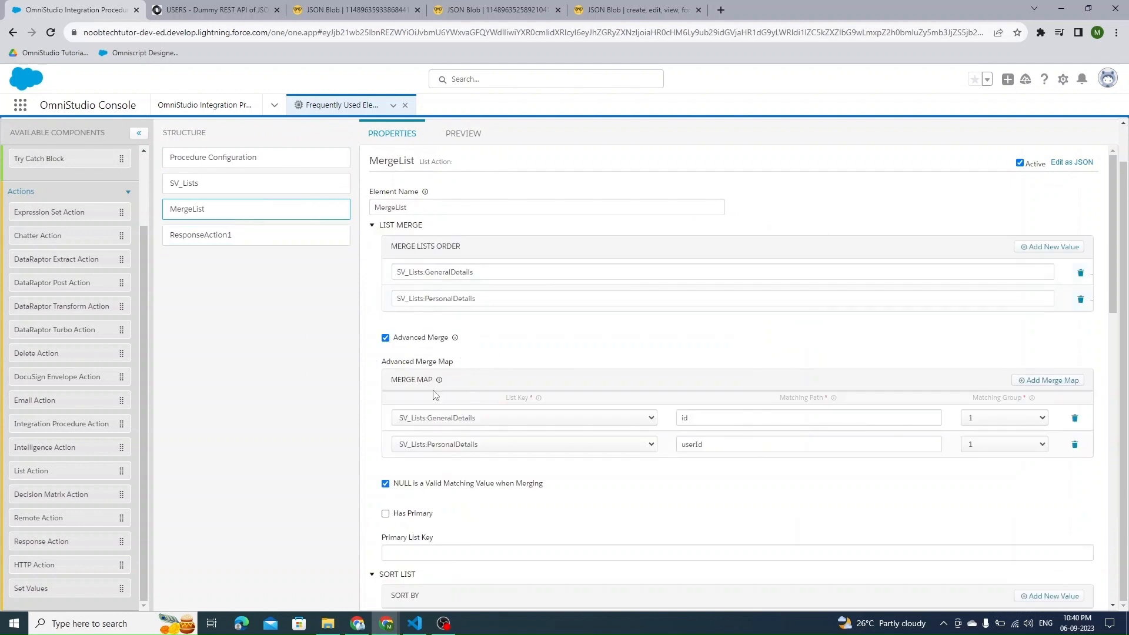
pyautogui.click(229, 235)
pyautogui.click(468, 132)
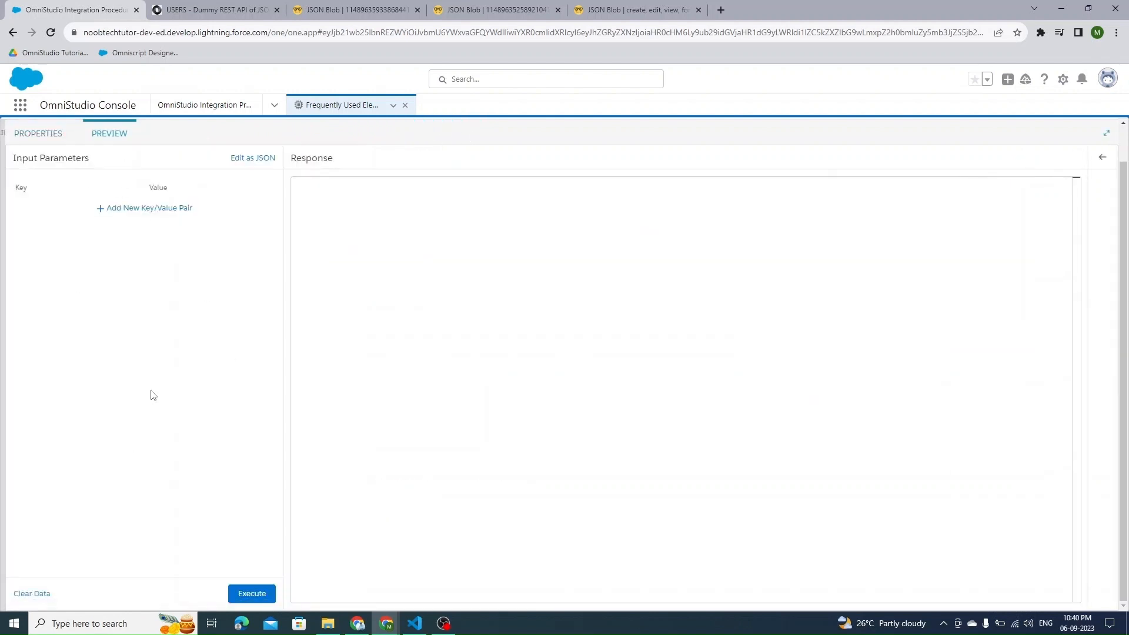
pyautogui.click(251, 594)
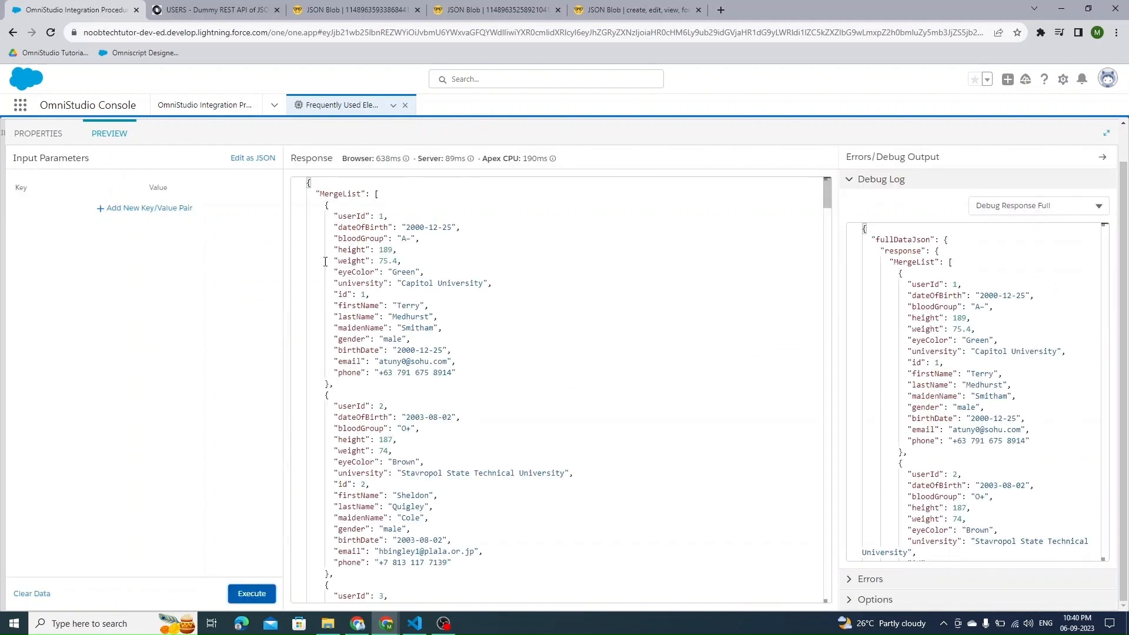
# Examine the first merged record in the response, comparing its userId, personal fields, id and general fields
pyautogui.moveTo(334, 305); pyautogui.dragTo(456, 375)
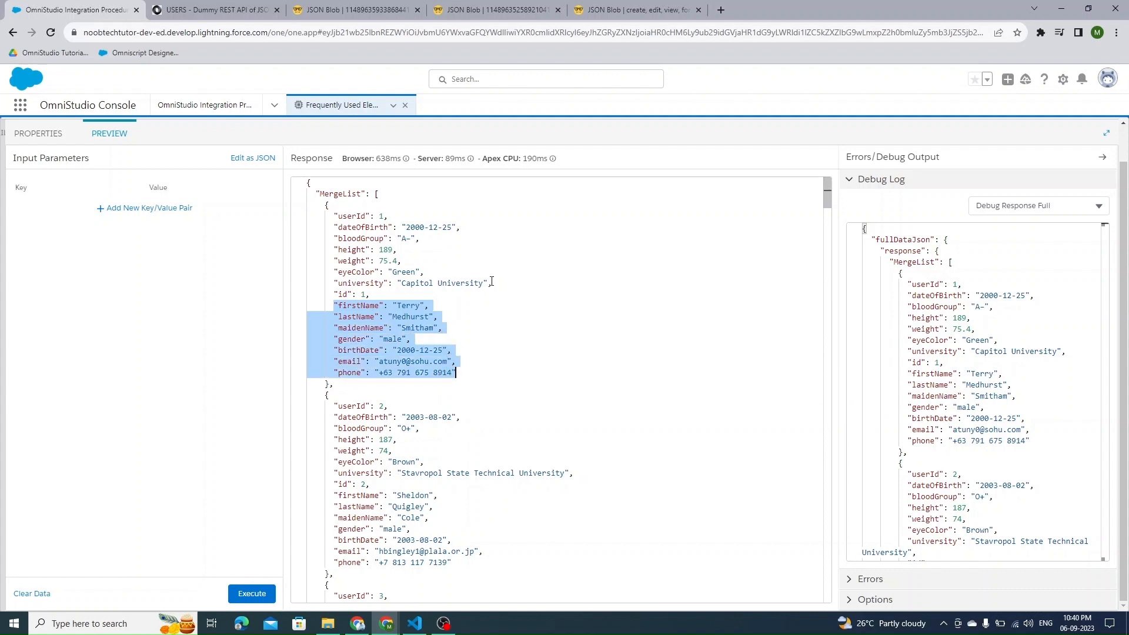
pyautogui.moveTo(492, 283); pyautogui.dragTo(292, 224)
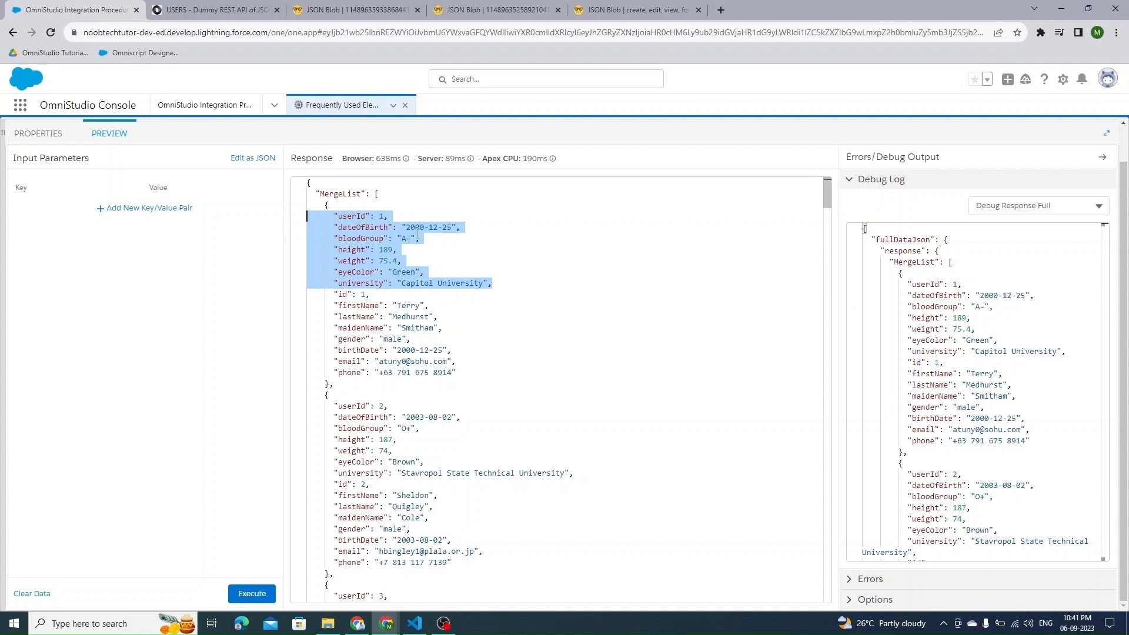
pyautogui.doubleClick(348, 215)
pyautogui.doubleClick(344, 294)
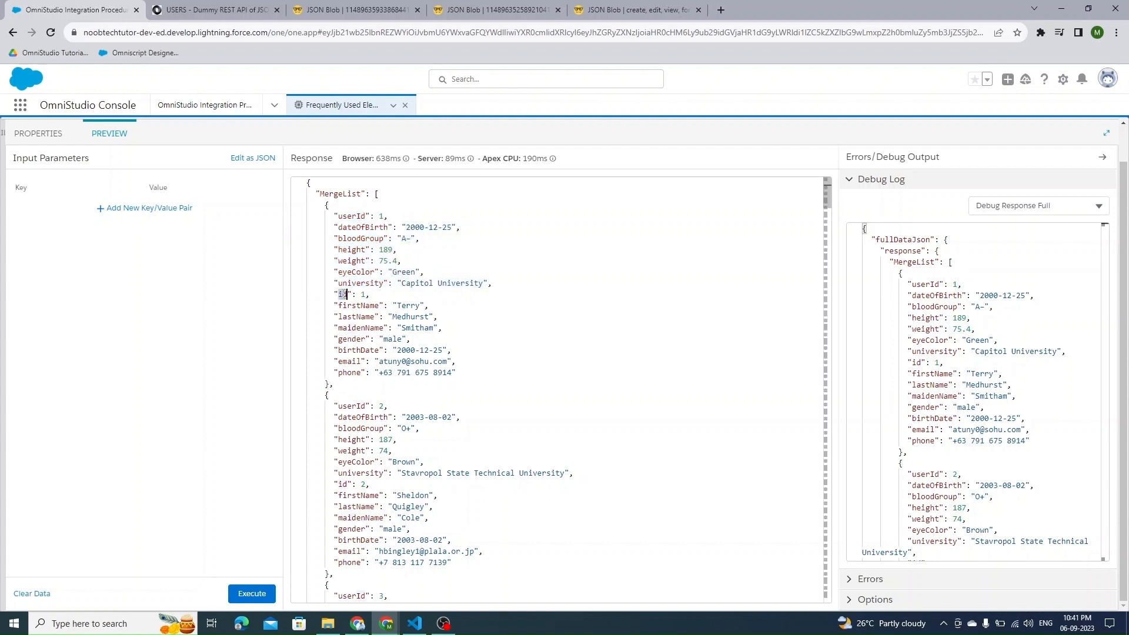
pyautogui.scroll(-1, 393, 348)
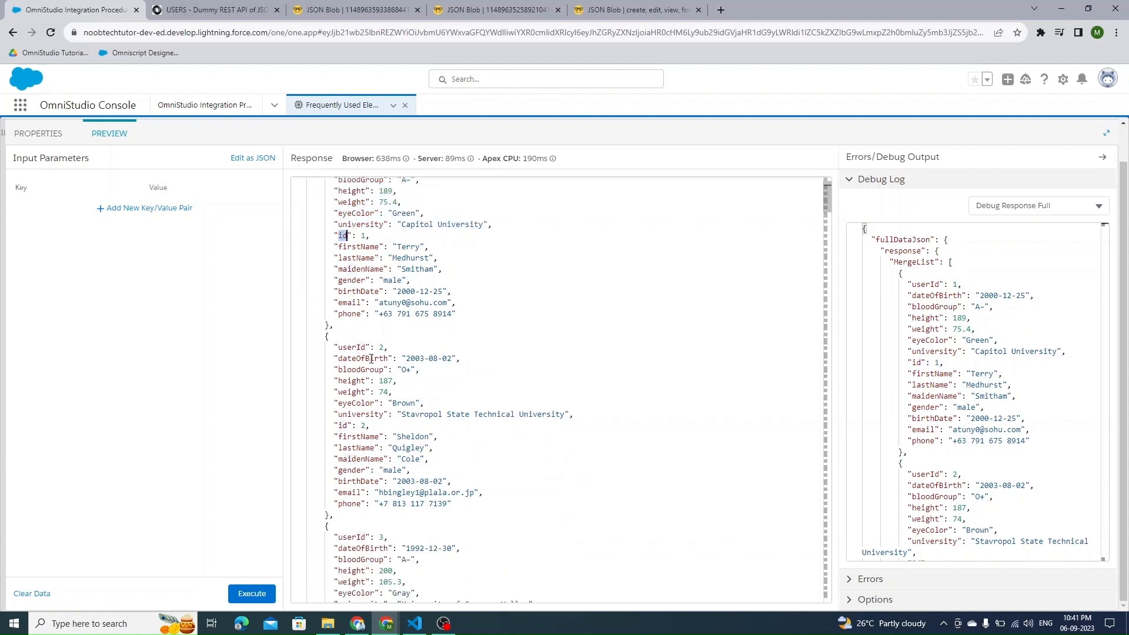
pyautogui.scroll(1, 343, 353)
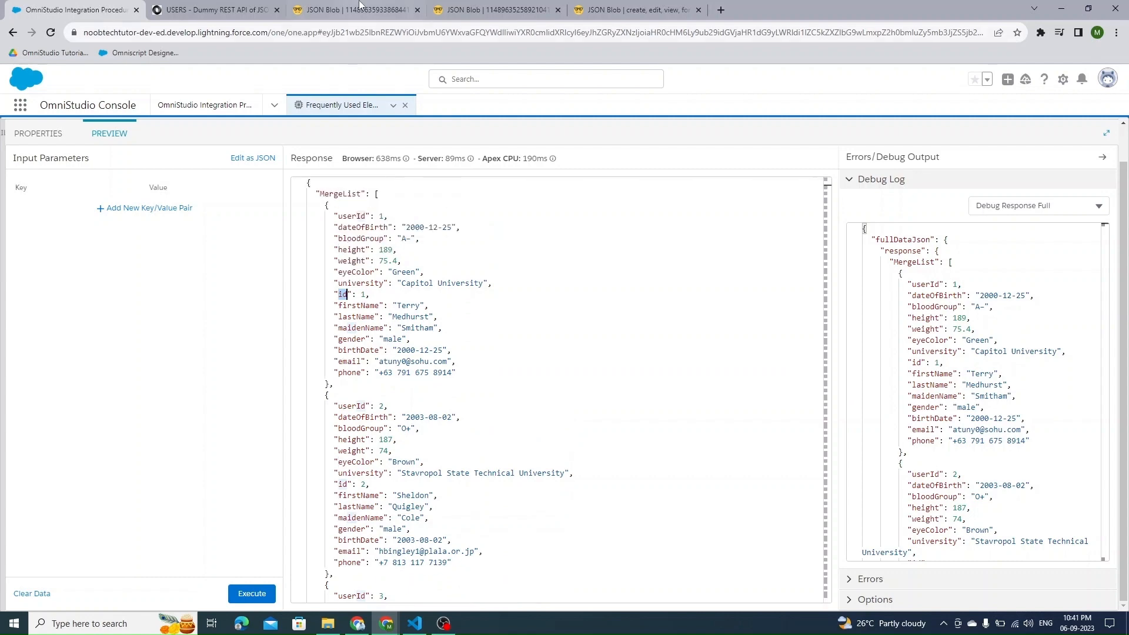
# Check the id and userId keys in the two JSON Blob source lists, and review the merged records in the OmniStudio preview
pyautogui.click(361, 8)
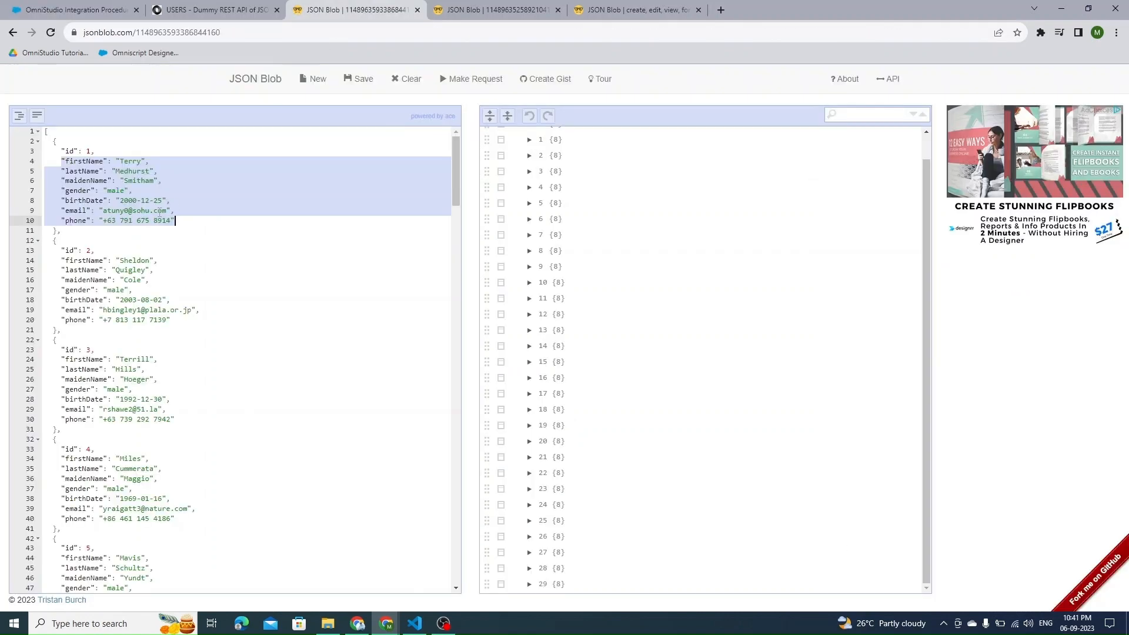
pyautogui.doubleClick(69, 151)
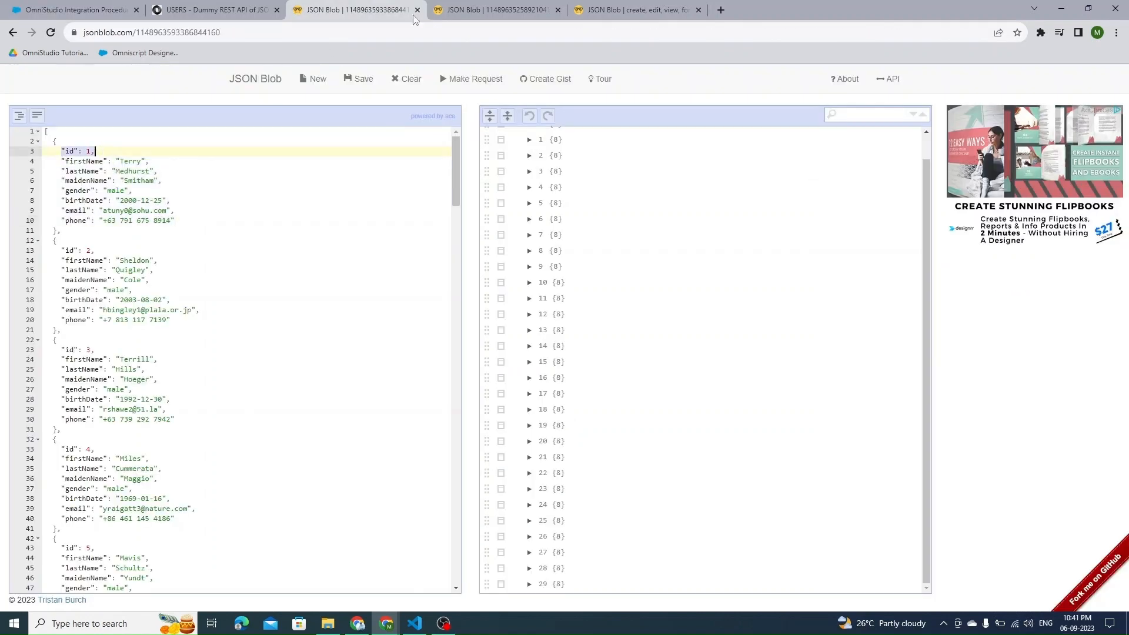
pyautogui.click(486, 7)
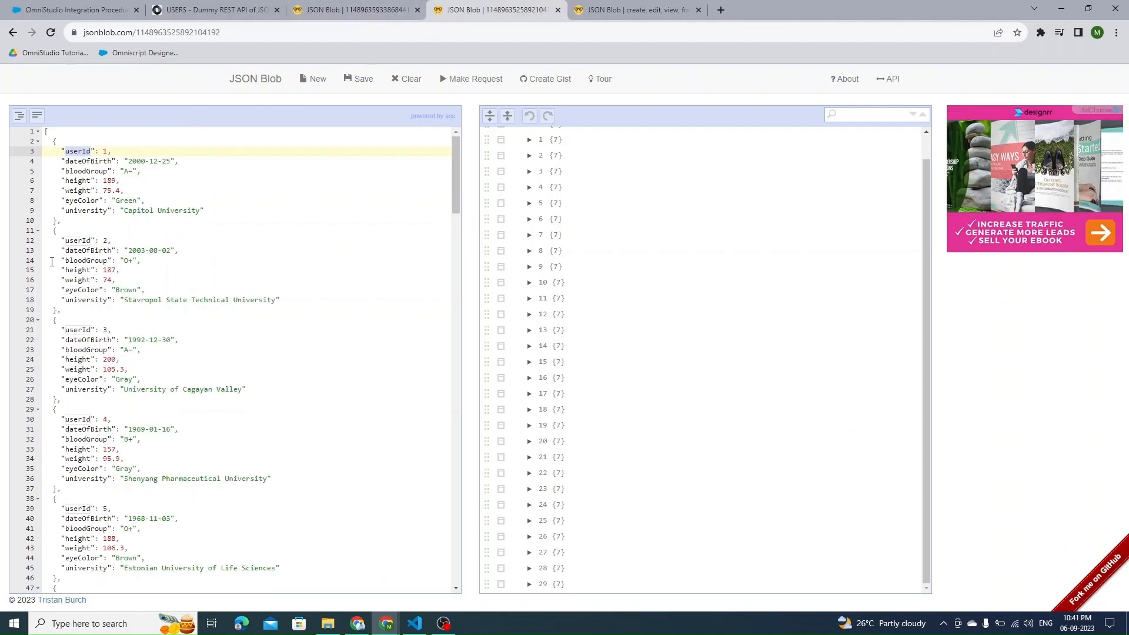
pyautogui.click(75, 10)
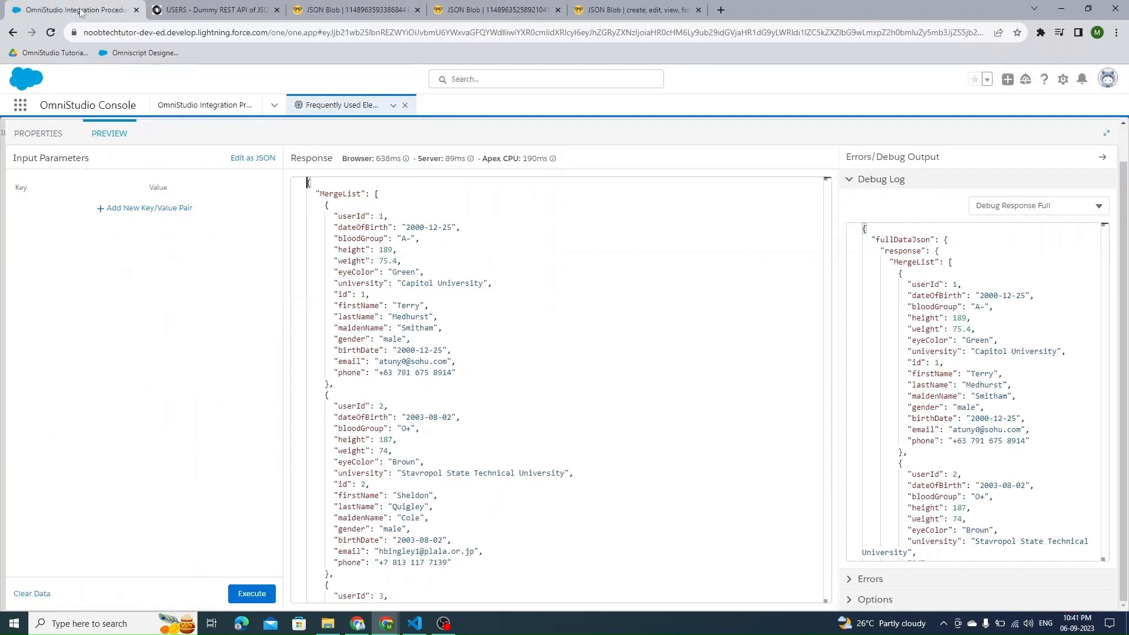
pyautogui.scroll(-7, 449, 414)
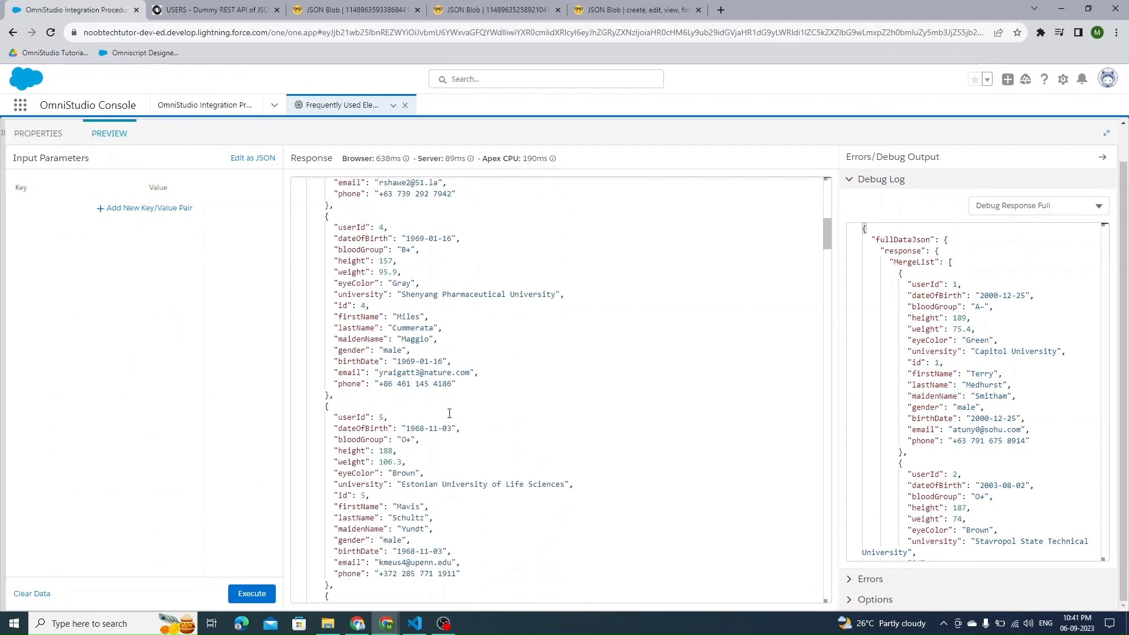
pyautogui.scroll(4, 449, 414)
pyautogui.scroll(5, 450, 414)
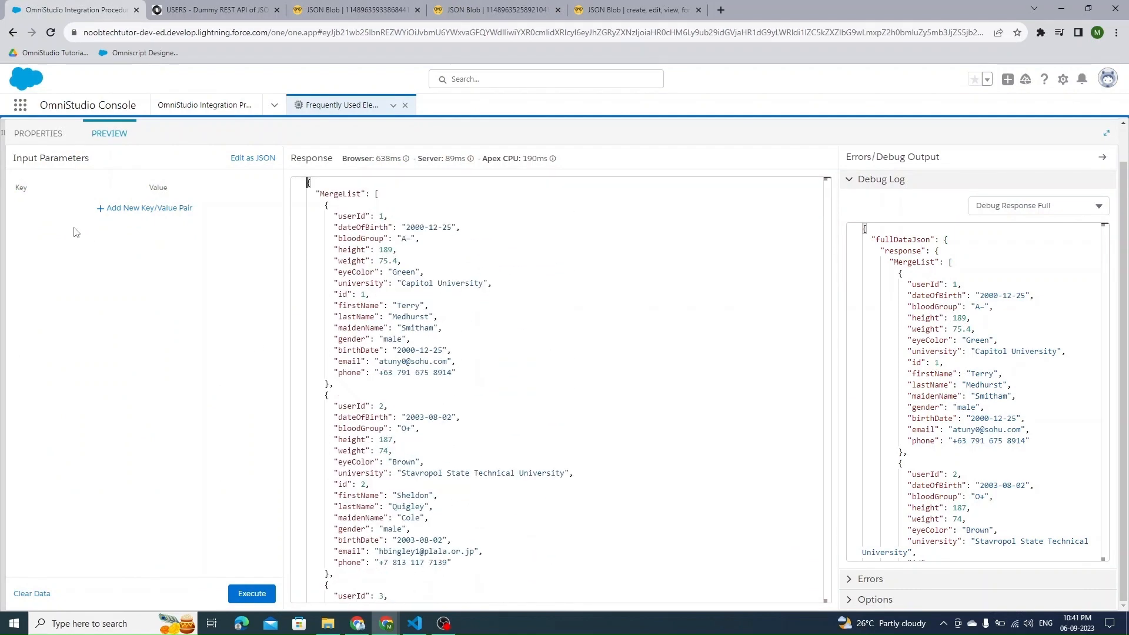
# Review the MergeList element's properties and read the help for Dynamic Output Fields
pyautogui.click(41, 133)
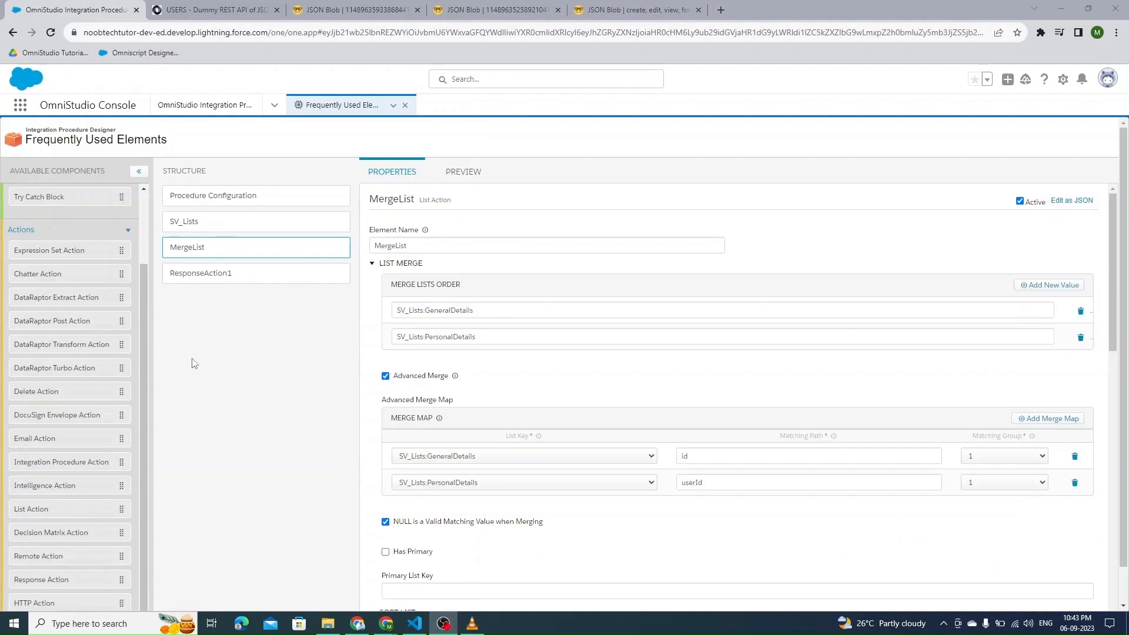
pyautogui.scroll(-1, 340, 383)
pyautogui.scroll(-4, 529, 448)
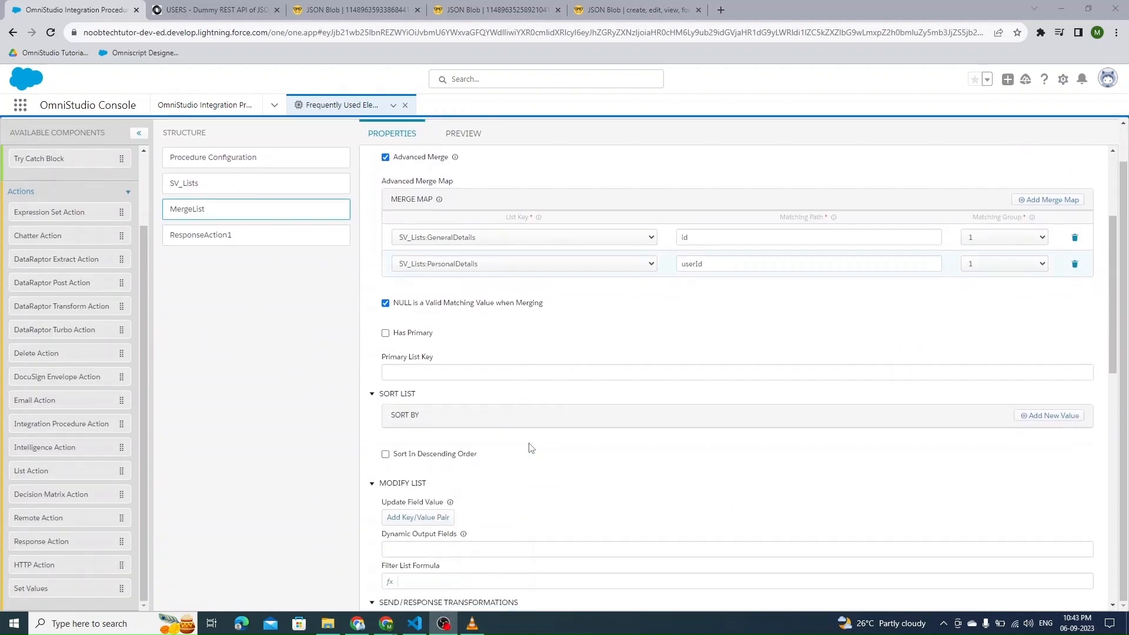
pyautogui.scroll(-1, 531, 449)
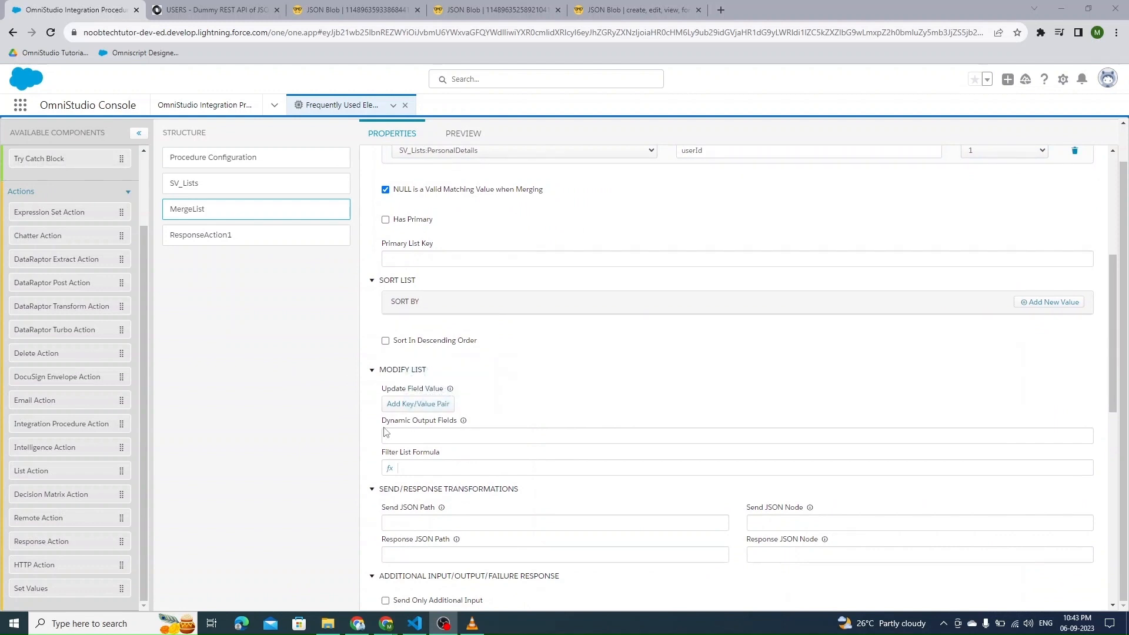
pyautogui.moveTo(464, 421)
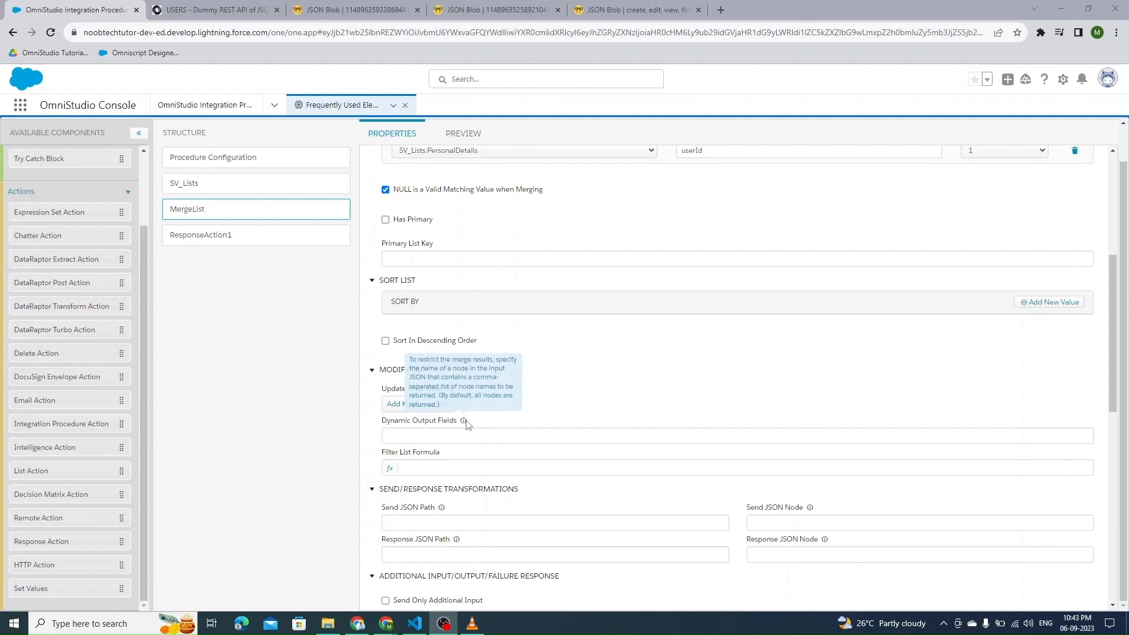
pyautogui.scroll(6, 577, 408)
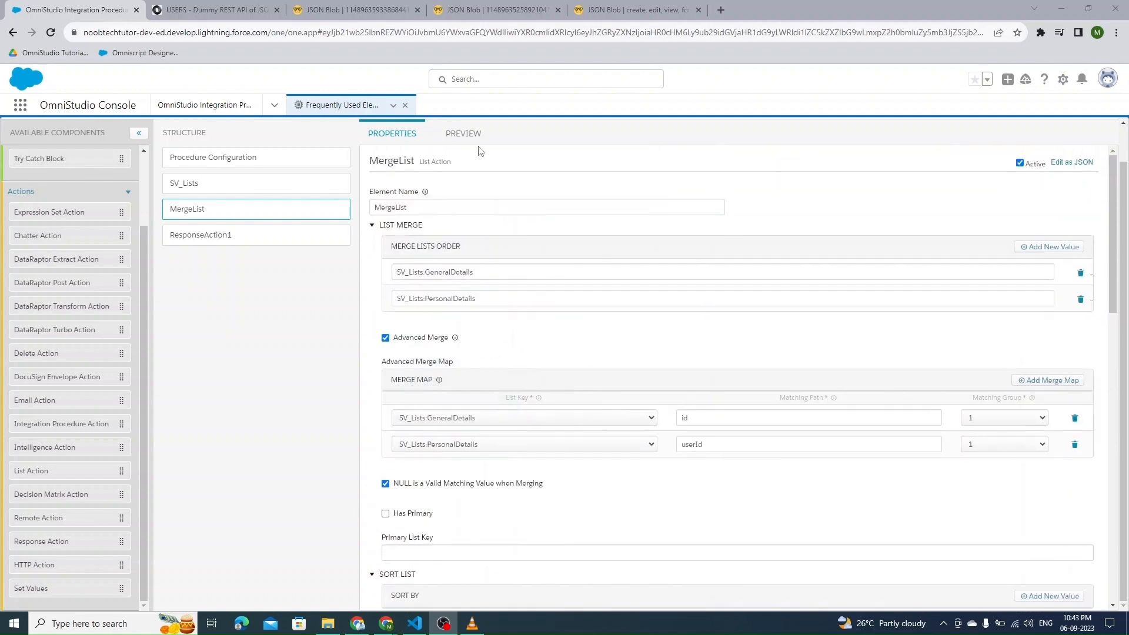
# Examine which fields of the first merged record in the preview response to keep, such as dateOfBirth, university, name fields, email and phone
pyautogui.click(463, 133)
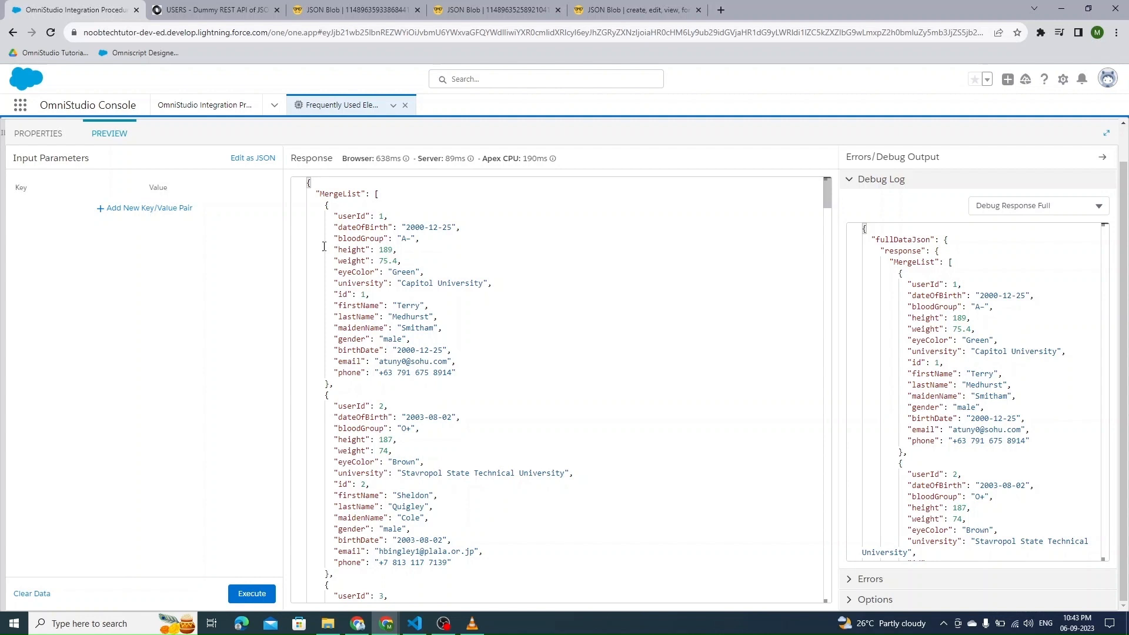
pyautogui.moveTo(334, 230); pyautogui.dragTo(462, 229)
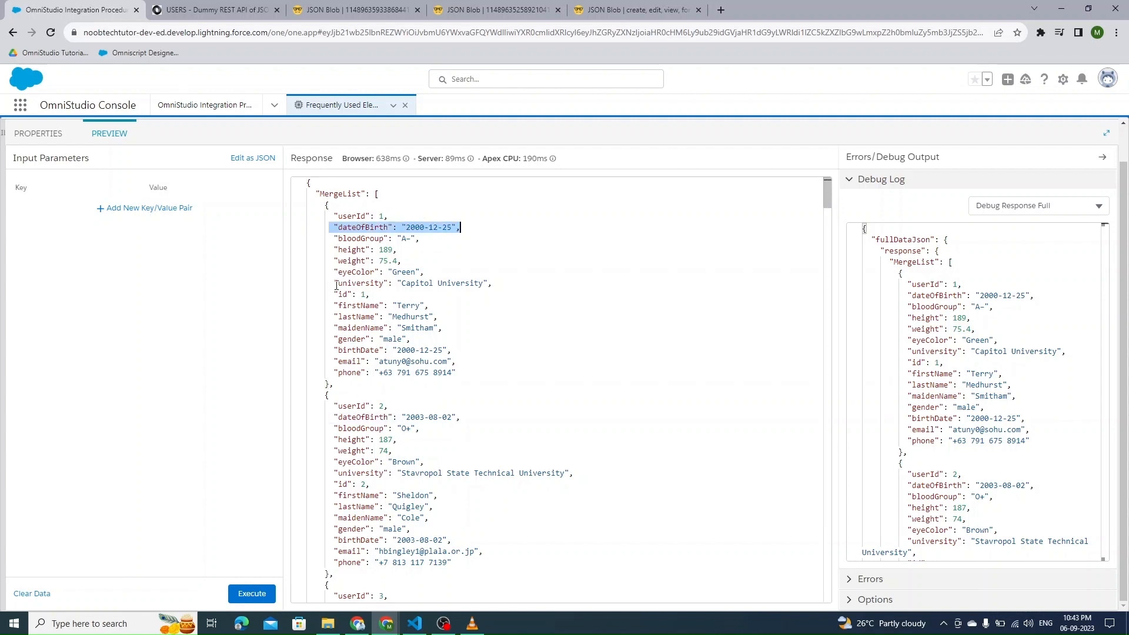
pyautogui.moveTo(335, 284); pyautogui.dragTo(497, 285)
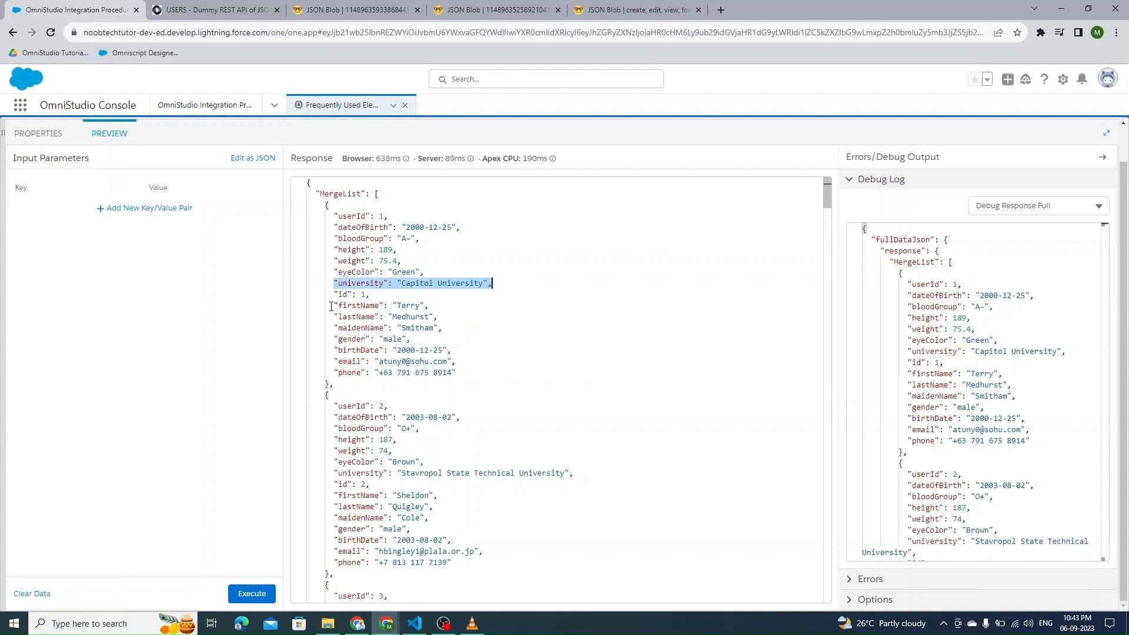
pyautogui.moveTo(334, 295); pyautogui.dragTo(445, 327)
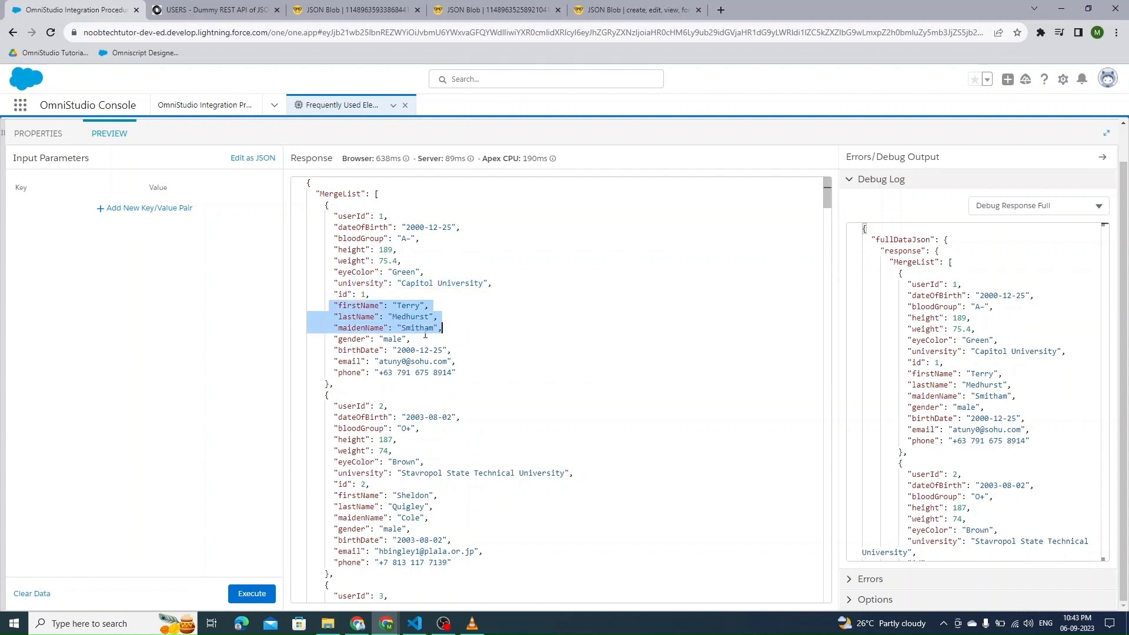
pyautogui.moveTo(332, 363); pyautogui.dragTo(472, 370)
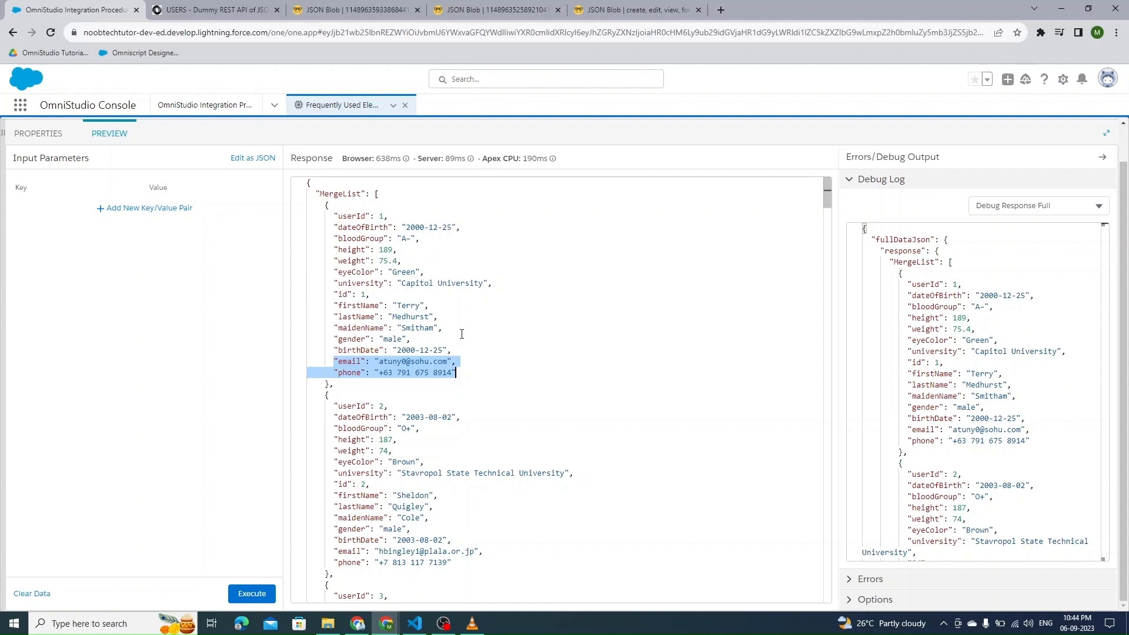
# Add a new value to the SV_Lists Set Values element with the element name outputnodes
pyautogui.click(52, 133)
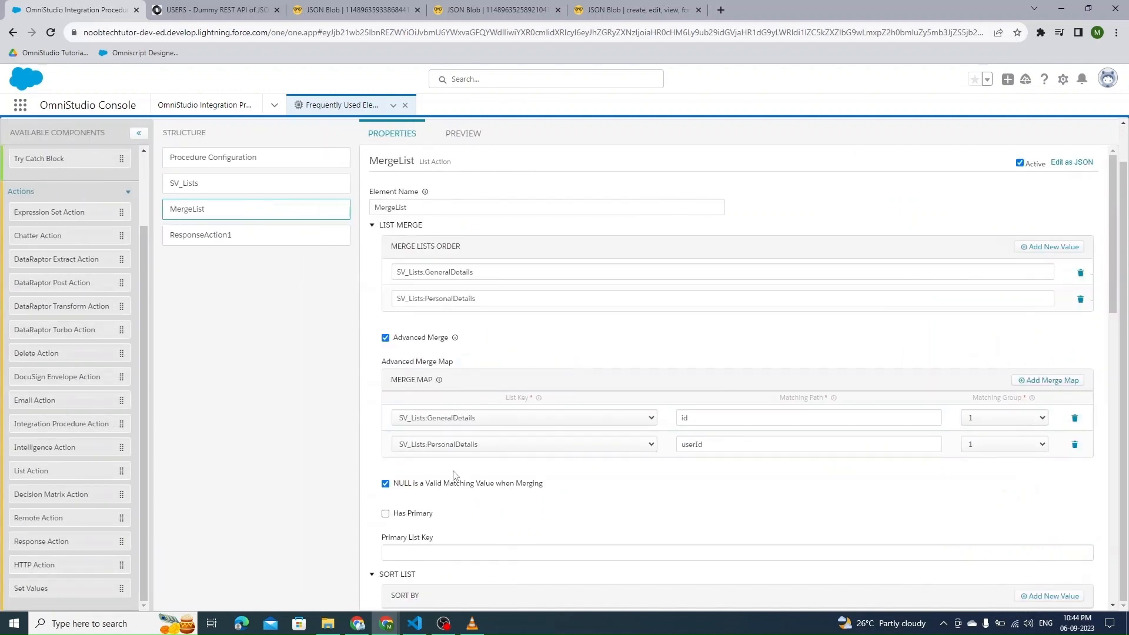
pyautogui.scroll(-1, 488, 473)
pyautogui.scroll(-4, 488, 473)
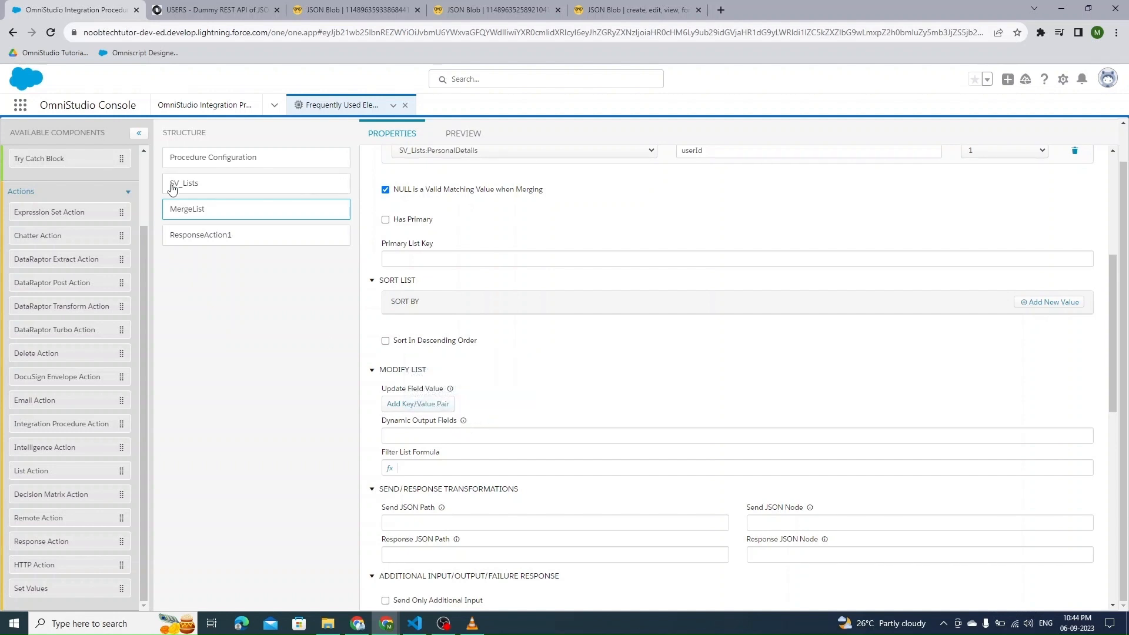
pyautogui.click(203, 185)
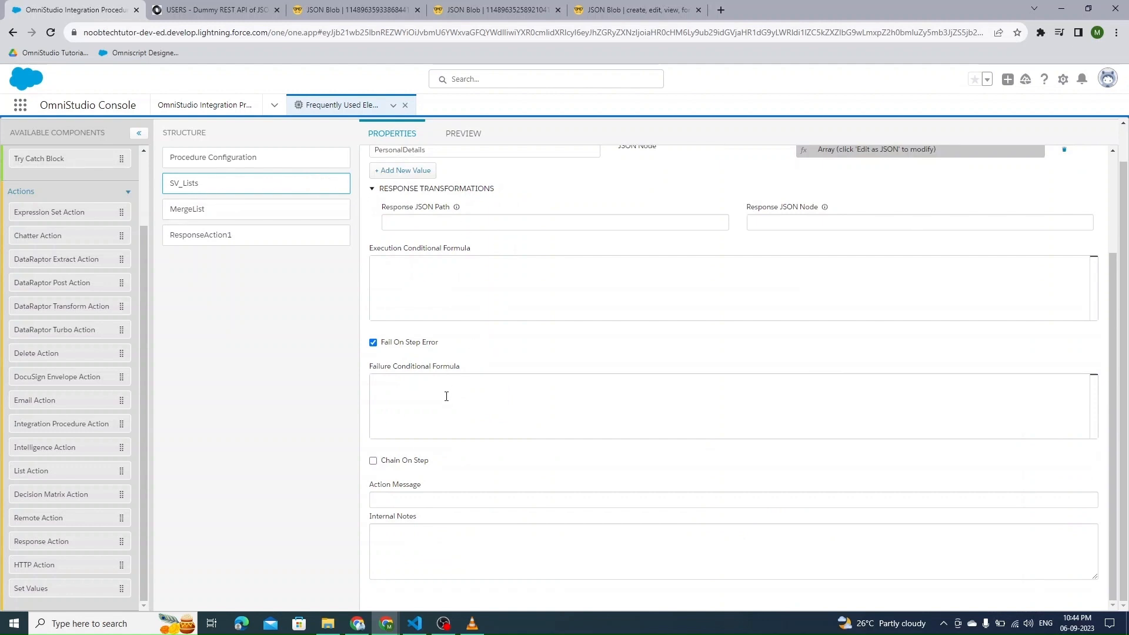
pyautogui.scroll(1, 444, 396)
pyautogui.scroll(3, 459, 282)
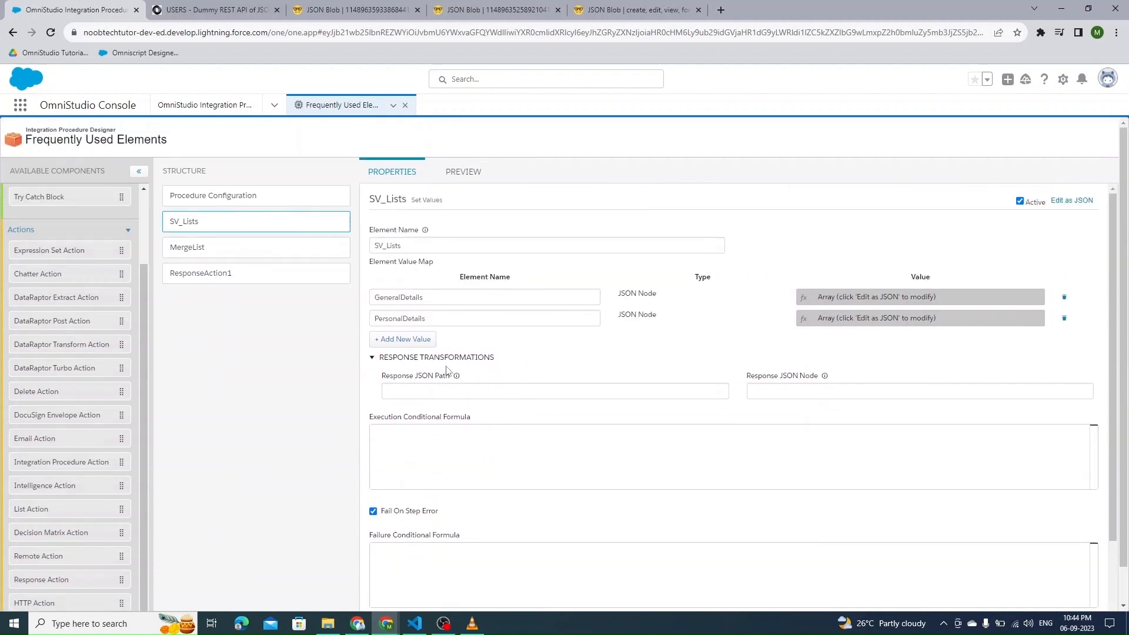
pyautogui.click(400, 339)
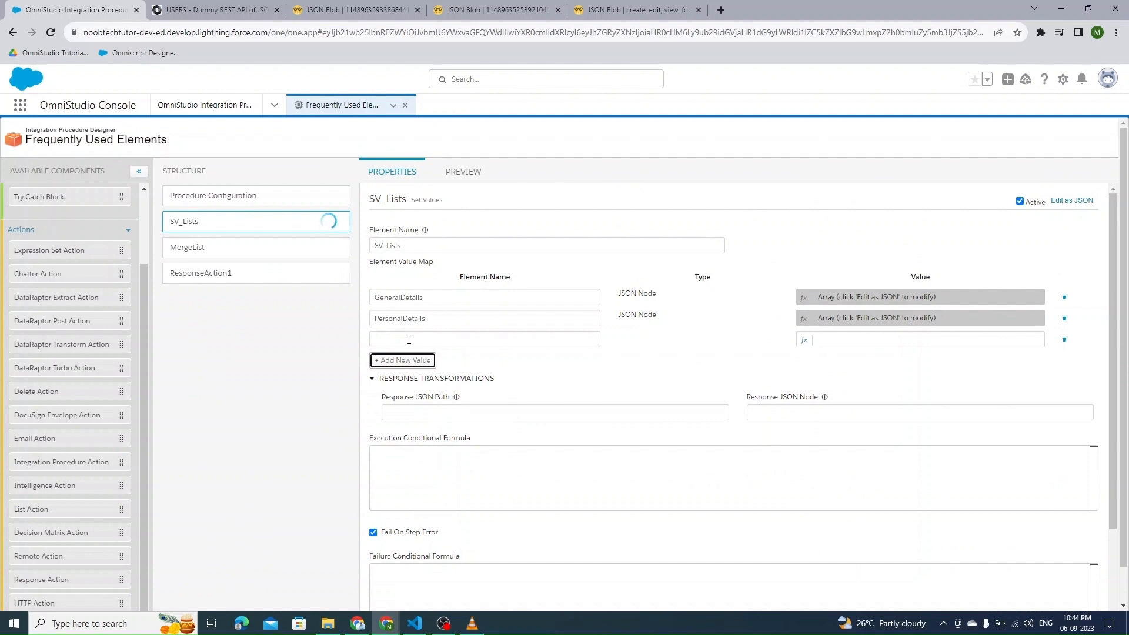
pyautogui.click(409, 339)
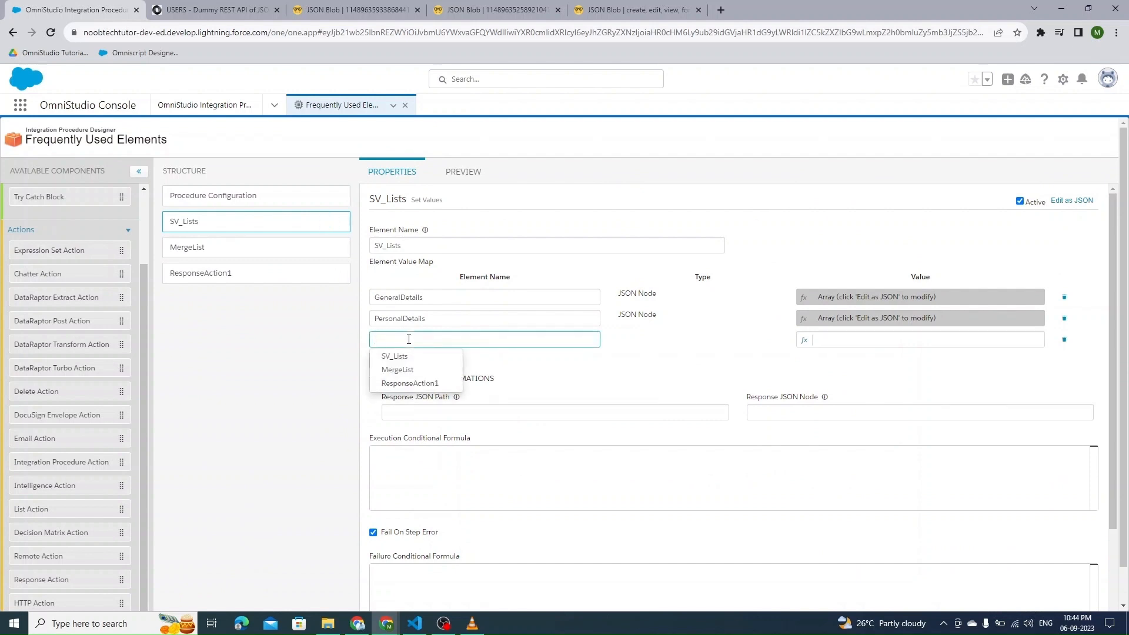
pyautogui.write('output')
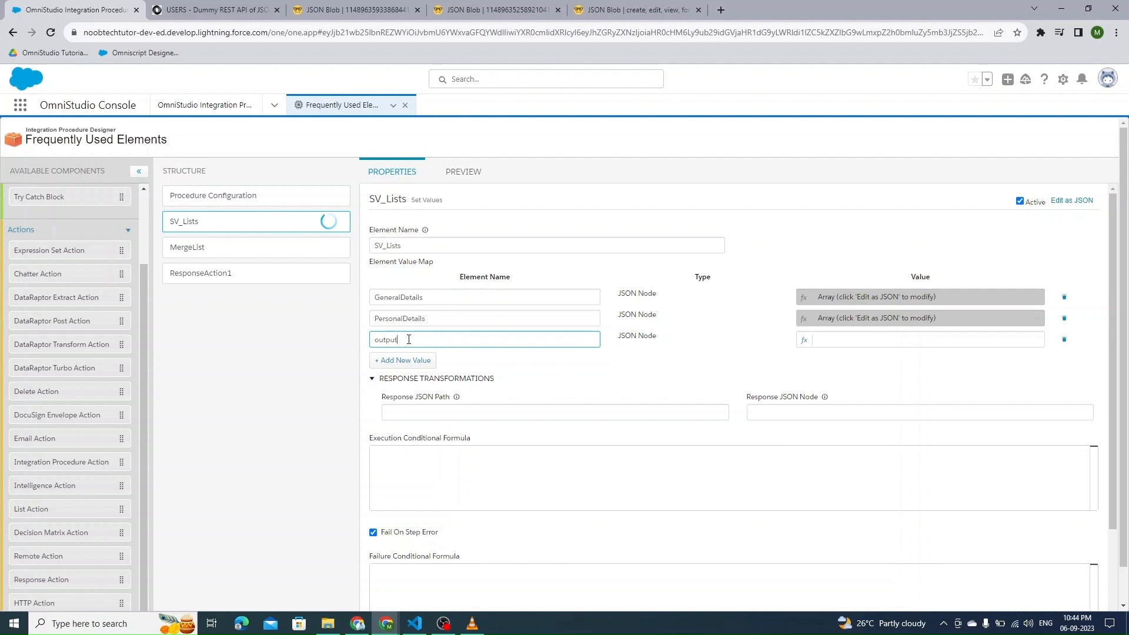
pyautogui.write('nodes')
pyautogui.press('Left')
pyautogui.press('Left')
pyautogui.press('Left')
pyautogui.press('Left')
pyautogui.click(729, 362)
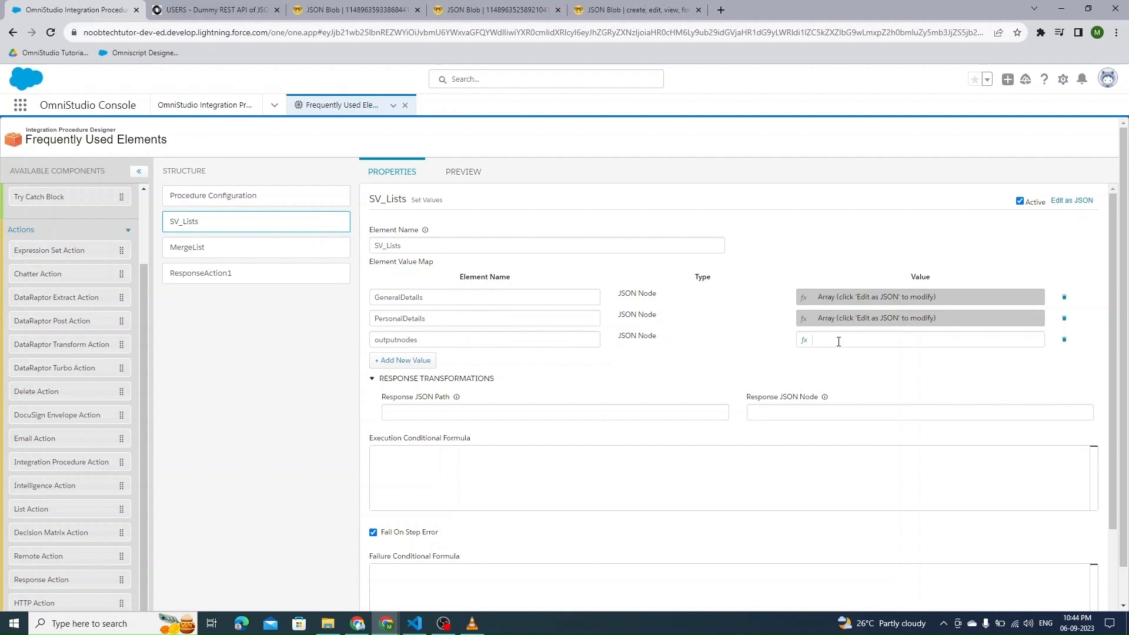
# Copy the entire preview response and paste it into the new JSON Blob editor in place of its existing content
pyautogui.click(470, 171)
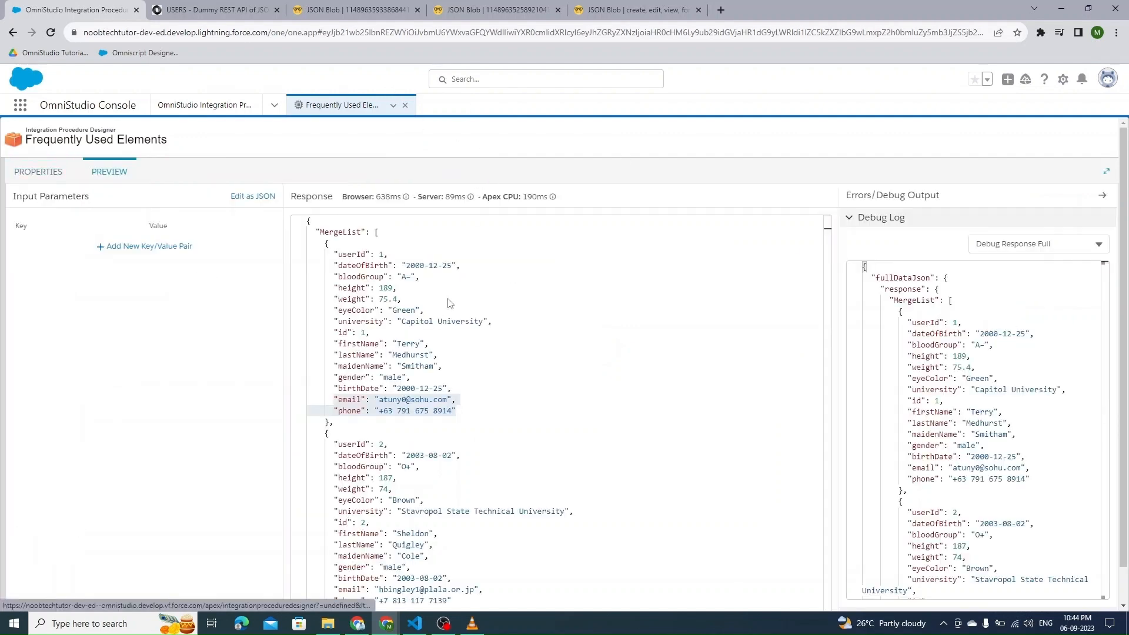
pyautogui.click(440, 323)
pyautogui.hotkey('ctrl', 'a')
pyautogui.hotkey('ctrl', 'c')
pyautogui.click(635, 10)
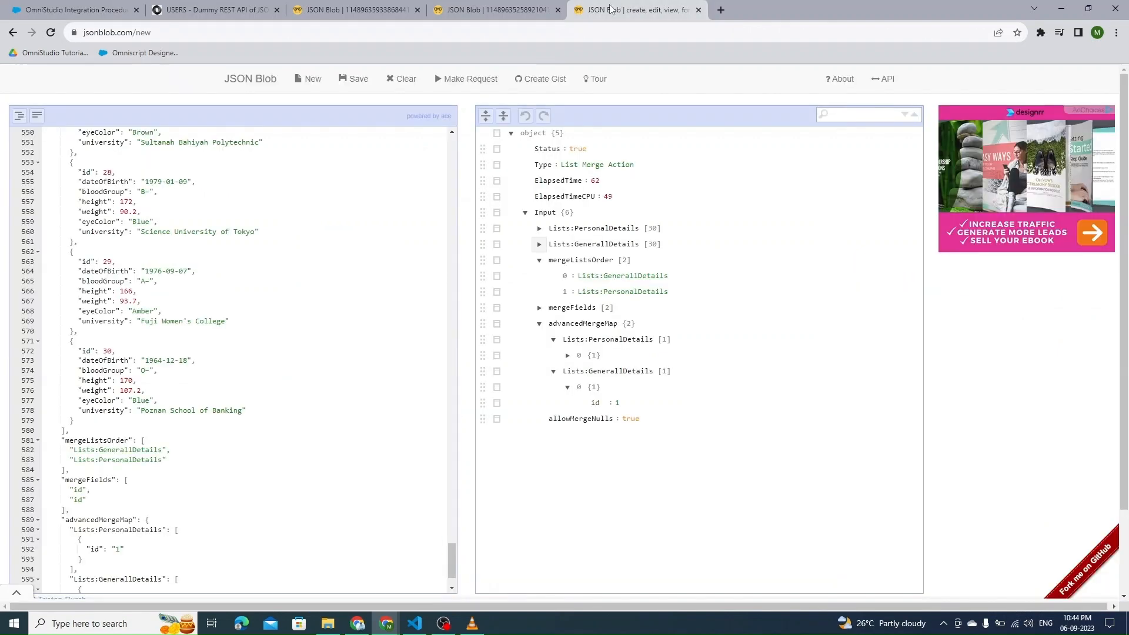
pyautogui.hotkey('ctrl', 'a')
pyautogui.hotkey('ctrl', 'v')
# Expand the first MergeList record in the JSON Blob tree to examine its node names, and return to the OmniStudio integration procedure
pyautogui.scroll(3, 304, 320)
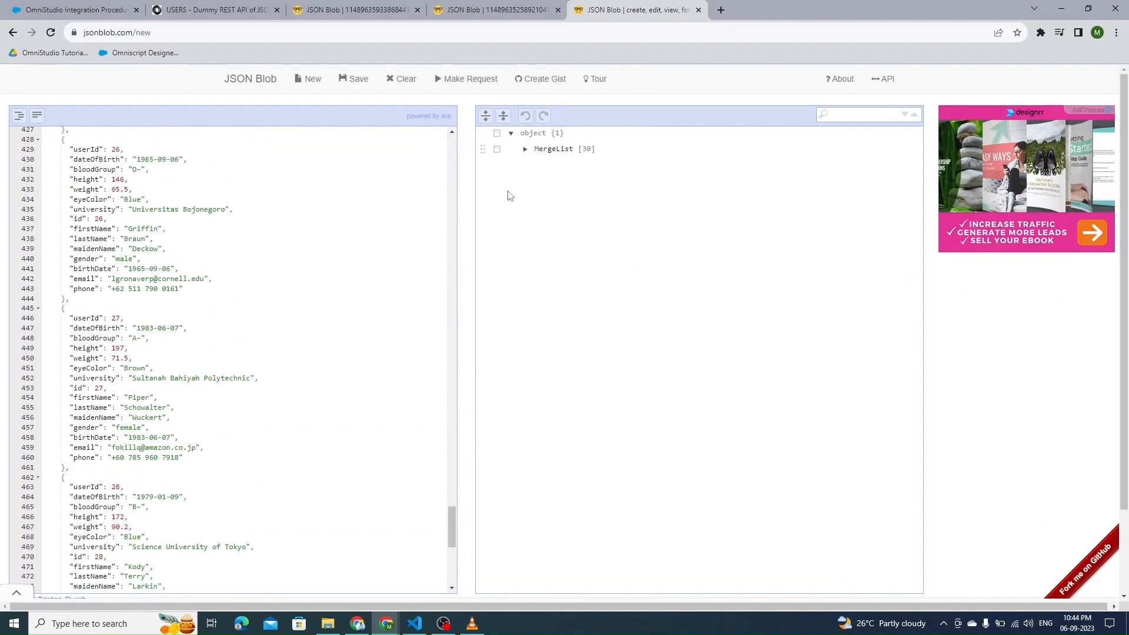
pyautogui.click(526, 149)
pyautogui.click(540, 165)
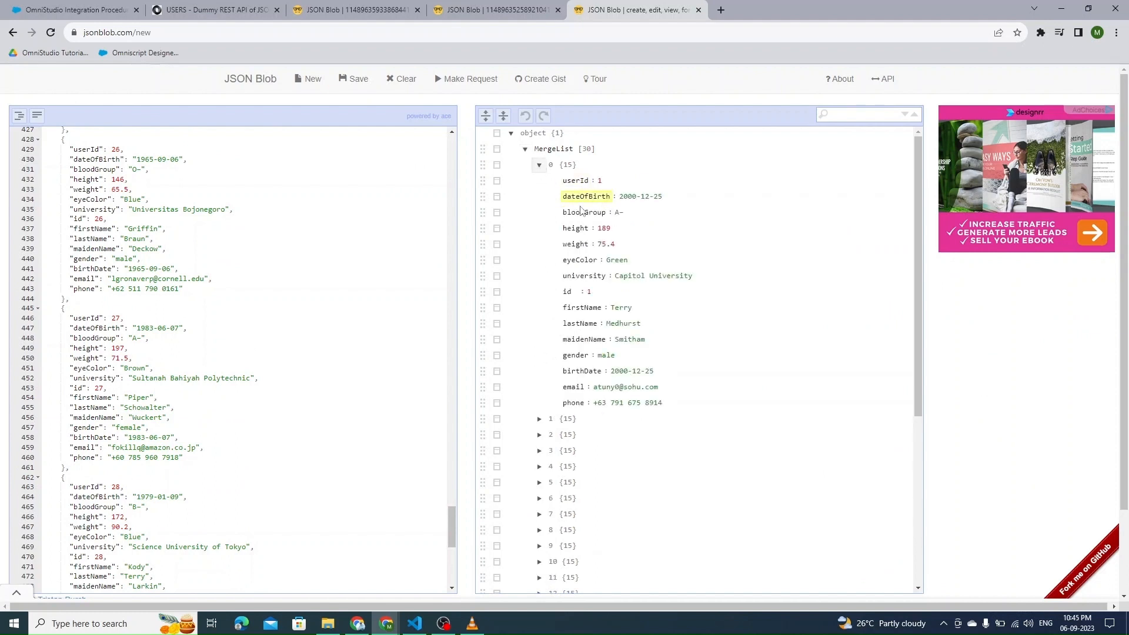
pyautogui.doubleClick(568, 290)
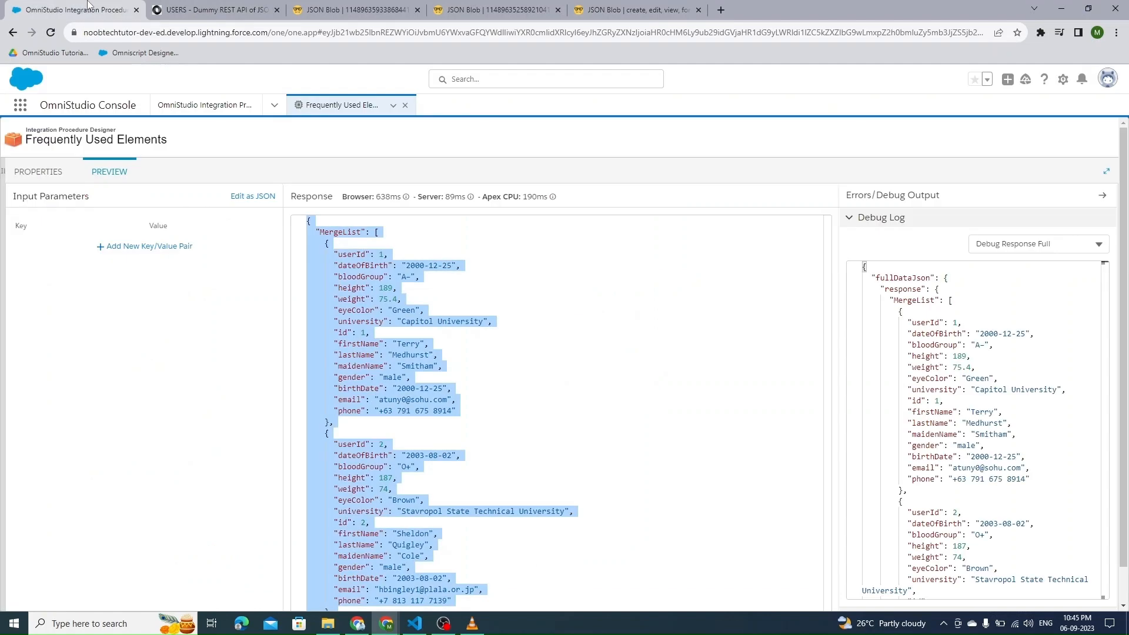
pyautogui.click(76, 10)
pyautogui.click(194, 105)
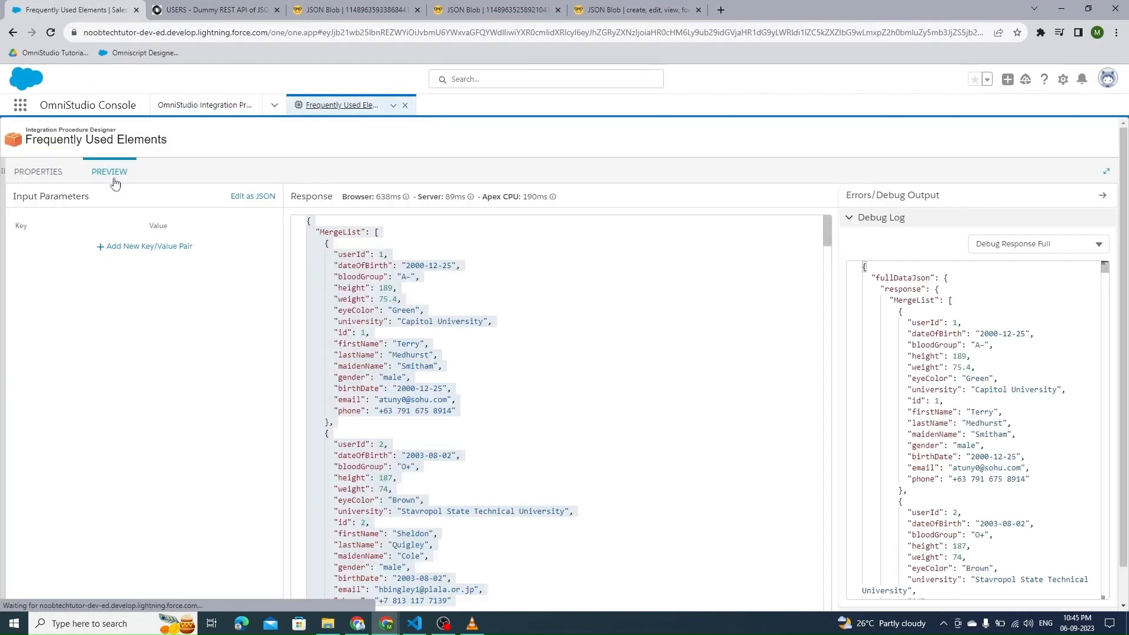
# Open the SV_Lists properties as JSON and make the outputnodes value an array starting with "id"
pyautogui.click(50, 174)
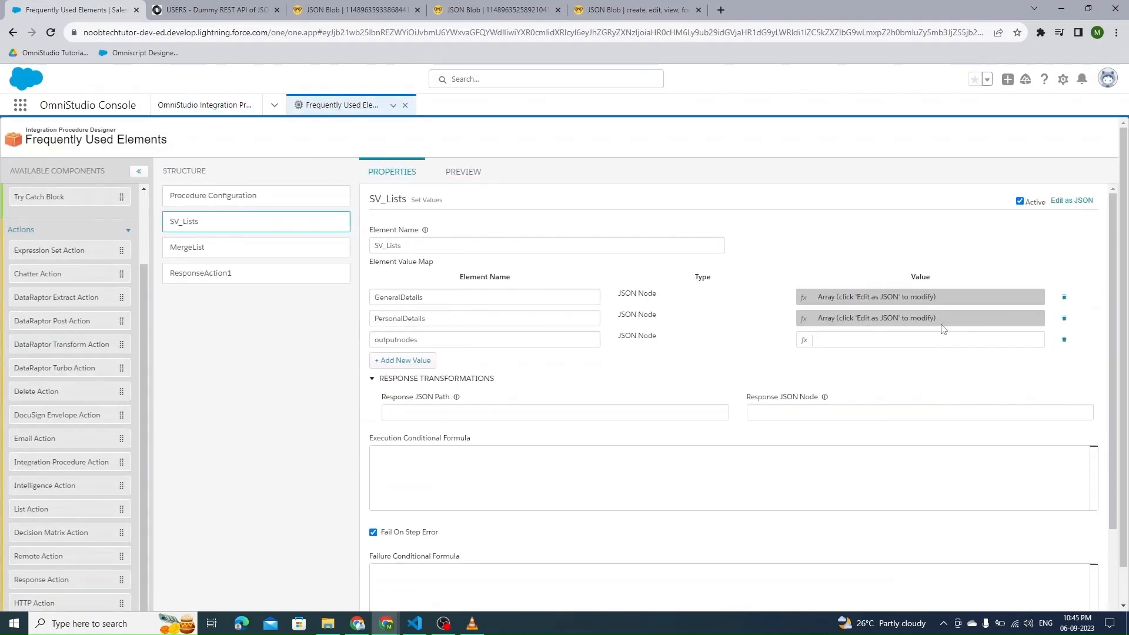
pyautogui.click(1072, 200)
pyautogui.scroll(-1, 503, 342)
pyautogui.scroll(-15, 590, 370)
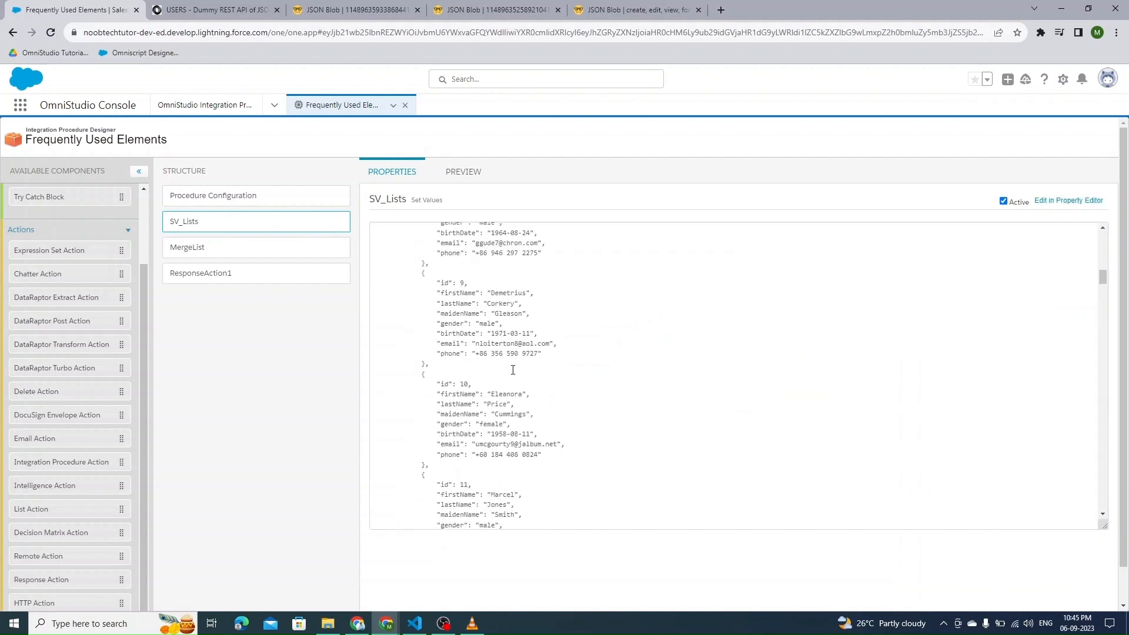
pyautogui.moveTo(1106, 328); pyautogui.dragTo(1106, 504)
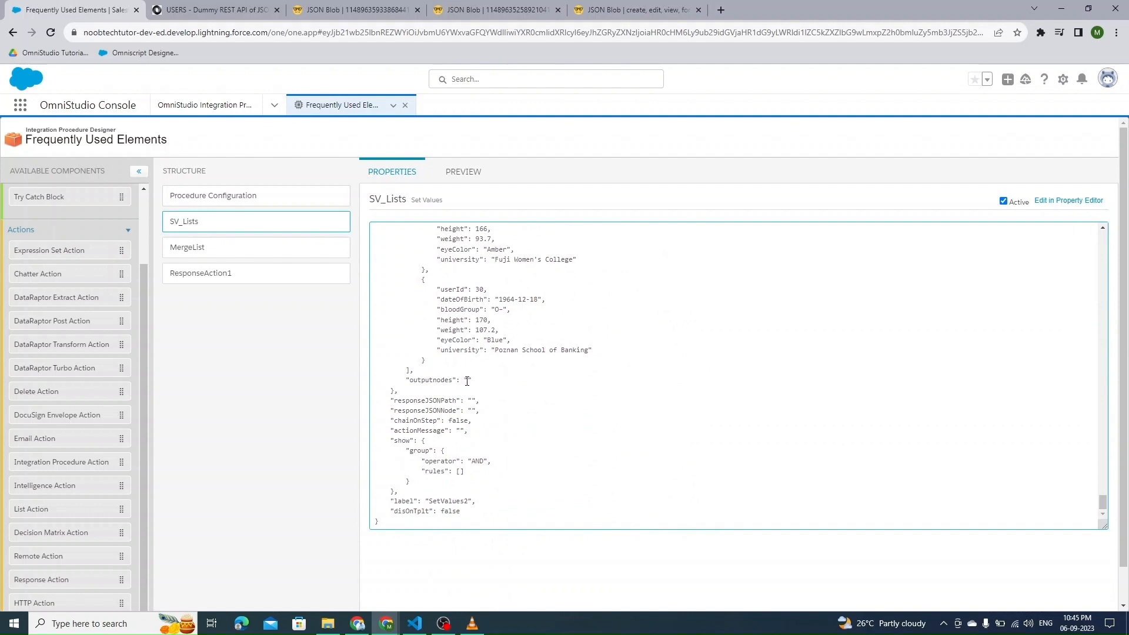
pyautogui.write('[]')
# Copy the node names firstName and lastName from the JSON Blob tree into the outputnodes array of SV_Lists as quoted entries
pyautogui.click(629, 10)
pyautogui.doubleClick(581, 307)
pyautogui.hotkey('ctrl', 'c')
pyautogui.hotkey('ctrl', '1')
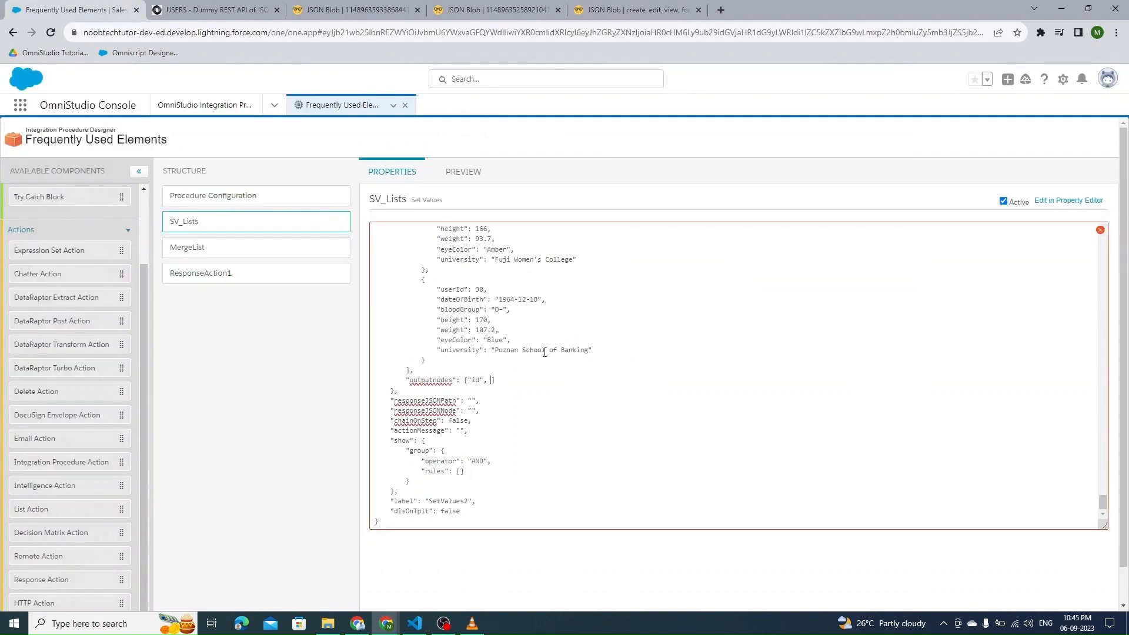
pyautogui.hotkey('ctrl', 'v')
pyautogui.click(612, 10)
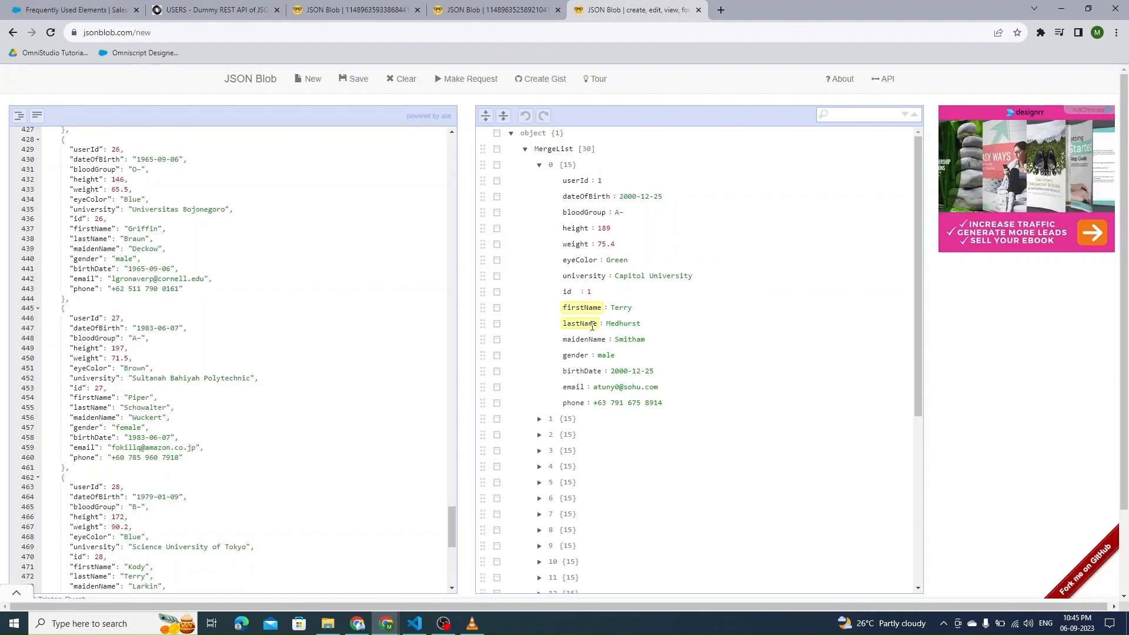
pyautogui.doubleClick(581, 325)
pyautogui.hotkey('ctrl', 'c')
pyautogui.hotkey('ctrl', '1')
pyautogui.write(', "firstName", ""]')
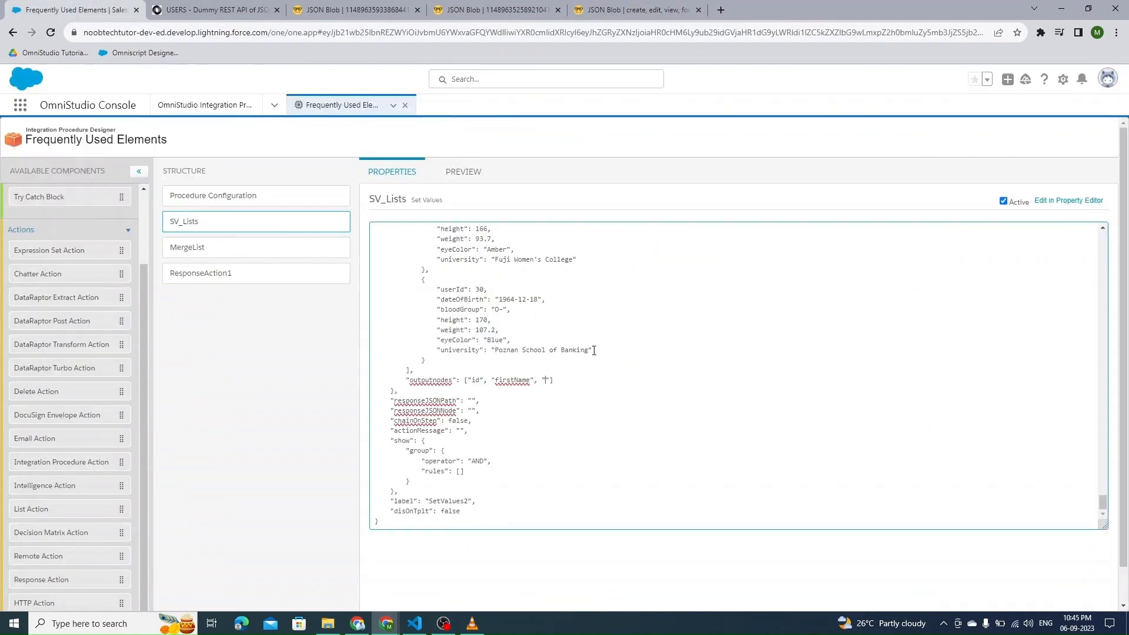
pyautogui.hotkey('ctrl', 'v')
pyautogui.write('"')
# Add "dateOfBirth" to the outputnodes array, copying the node name from the JSON Blob tree
pyautogui.hotkey('ctrl', '5')
pyautogui.doubleClick(586, 197)
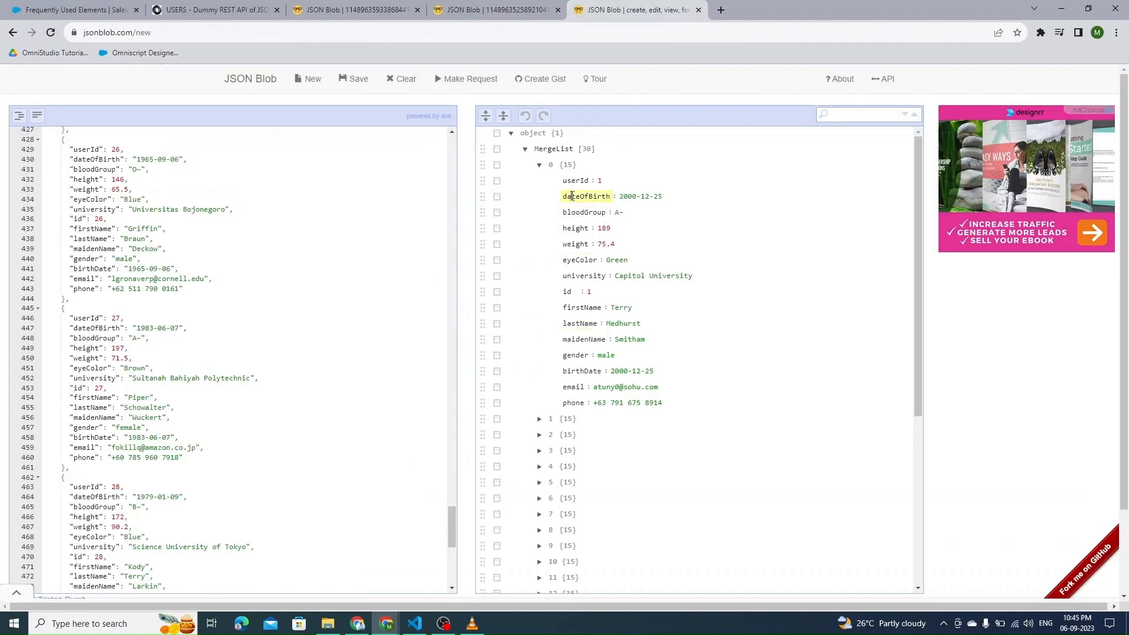
pyautogui.hotkey('ctrl', 'c')
pyautogui.hotkey('ctrl', '1')
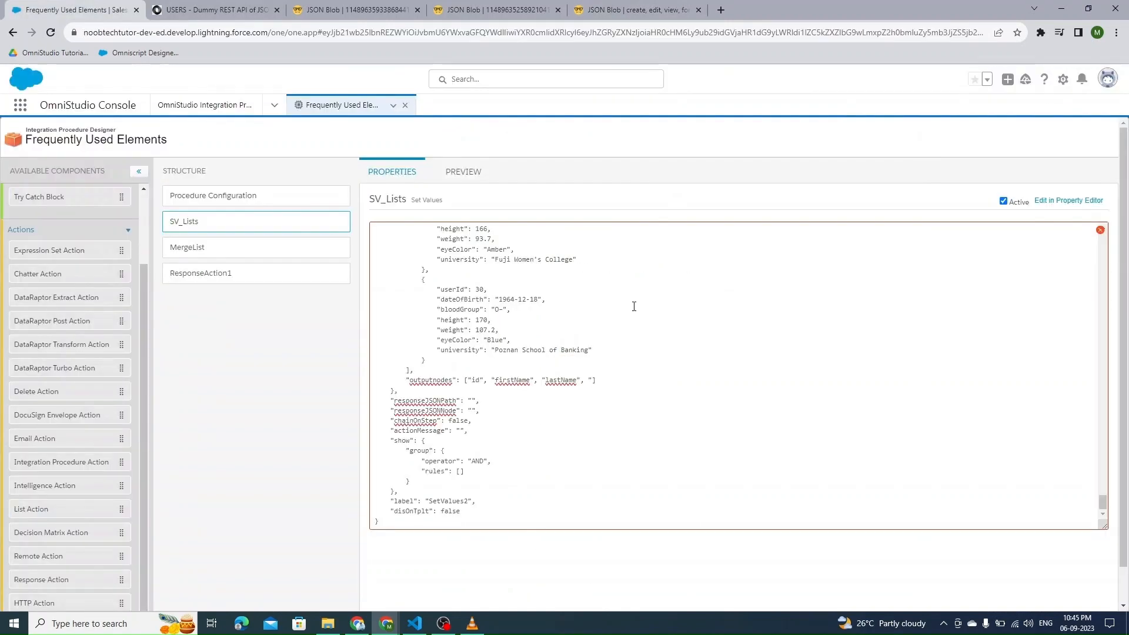
pyautogui.write(', "')
pyautogui.hotkey('ctrl', 'v')
pyautogui.write('",')
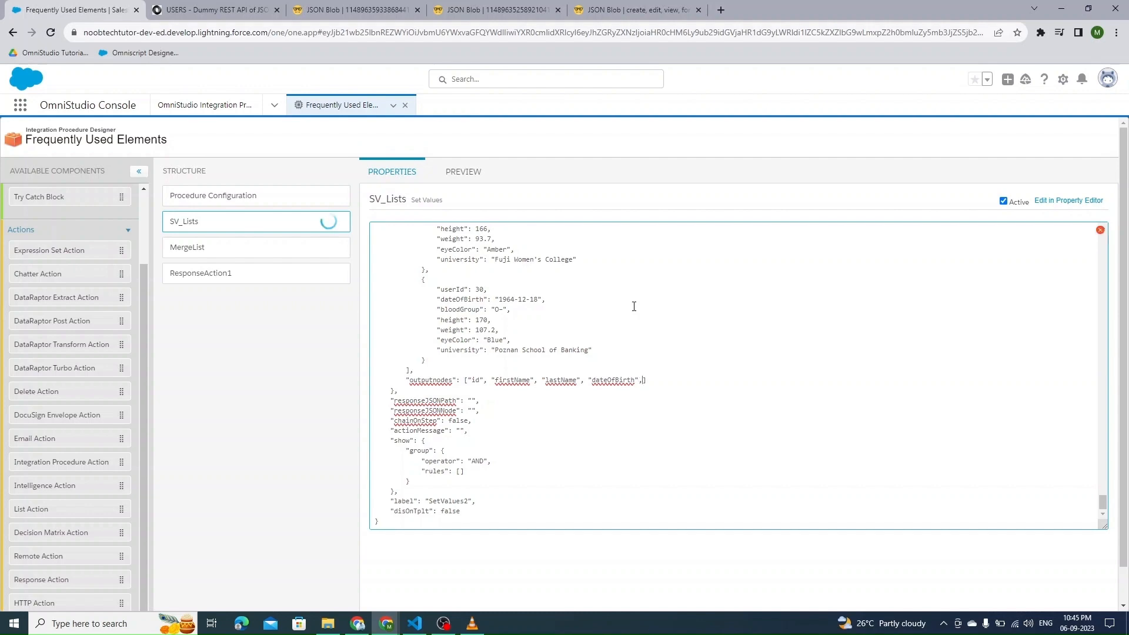
# Complete the outputnodes array with "height" and "weight", copying both node names from the JSON Blob tree
pyautogui.click(666, 5)
pyautogui.doubleClick(575, 228)
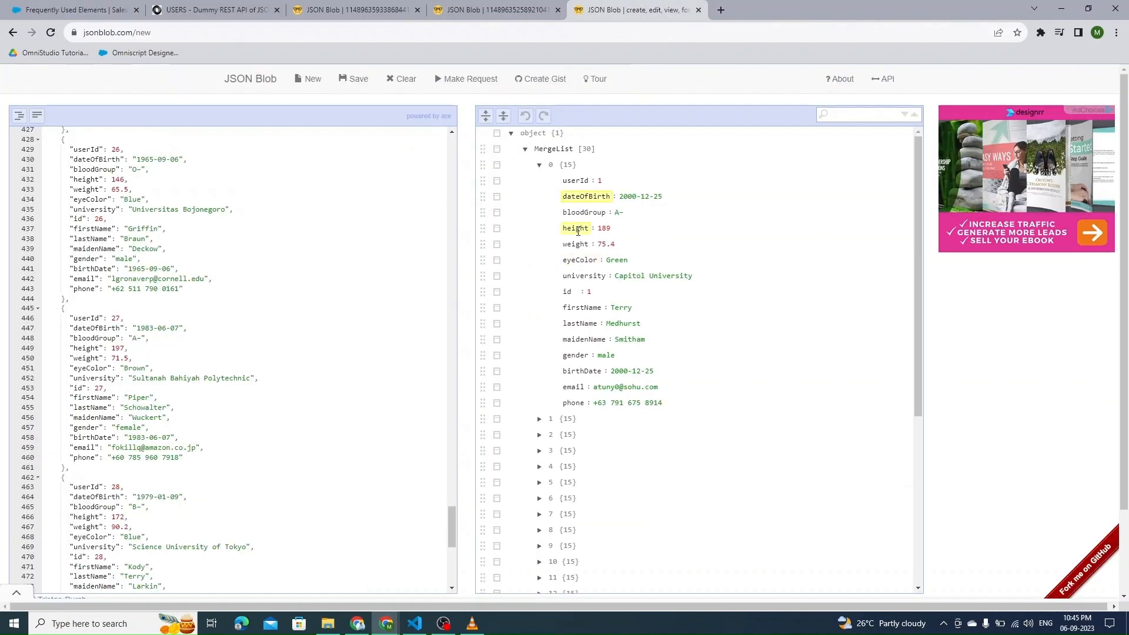
pyautogui.click(100, 4)
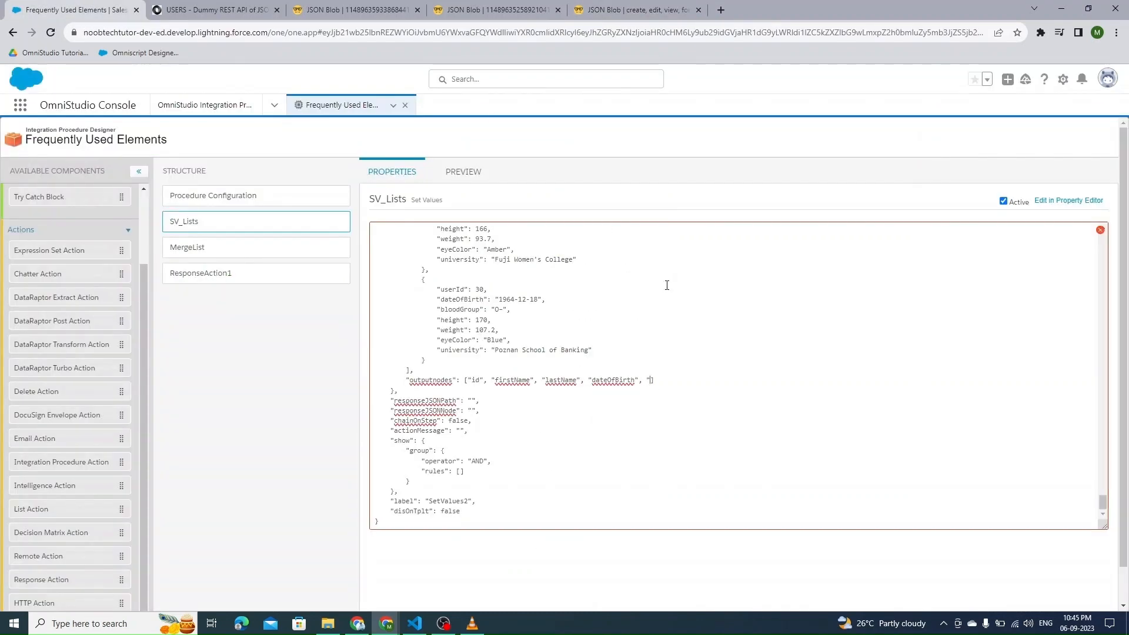
pyautogui.hotkey('ctrl', 'v')
pyautogui.write('", "')
pyautogui.hotkey('ctrl', 'shift', 'Tab')
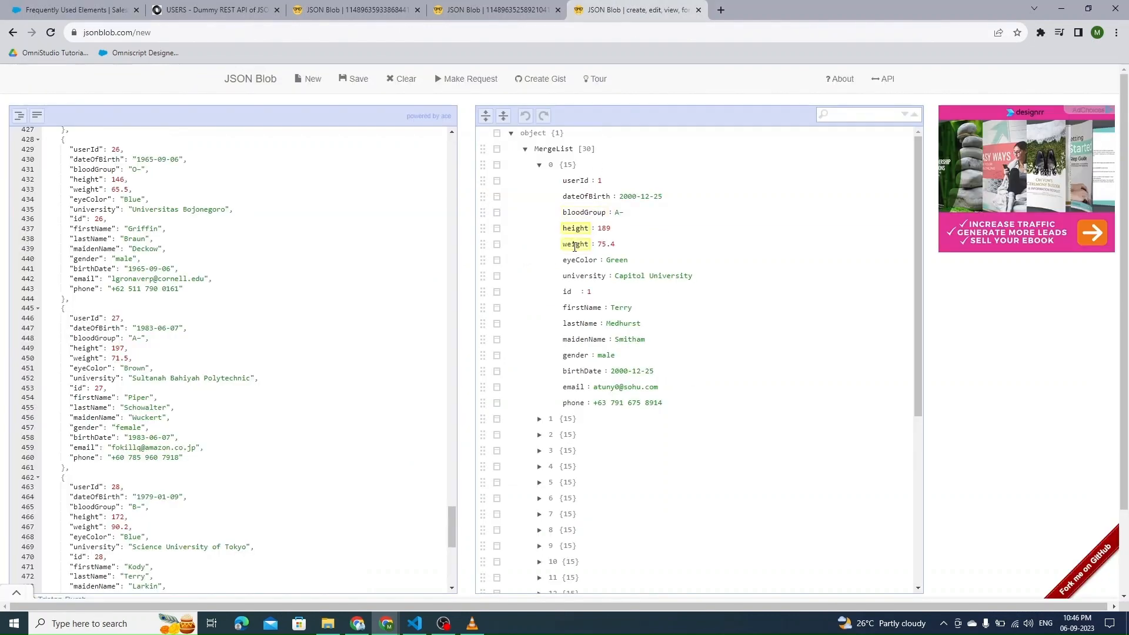
pyautogui.hotkey('ctrl', 'Tab')
pyautogui.hotkey('ctrl', 'v')
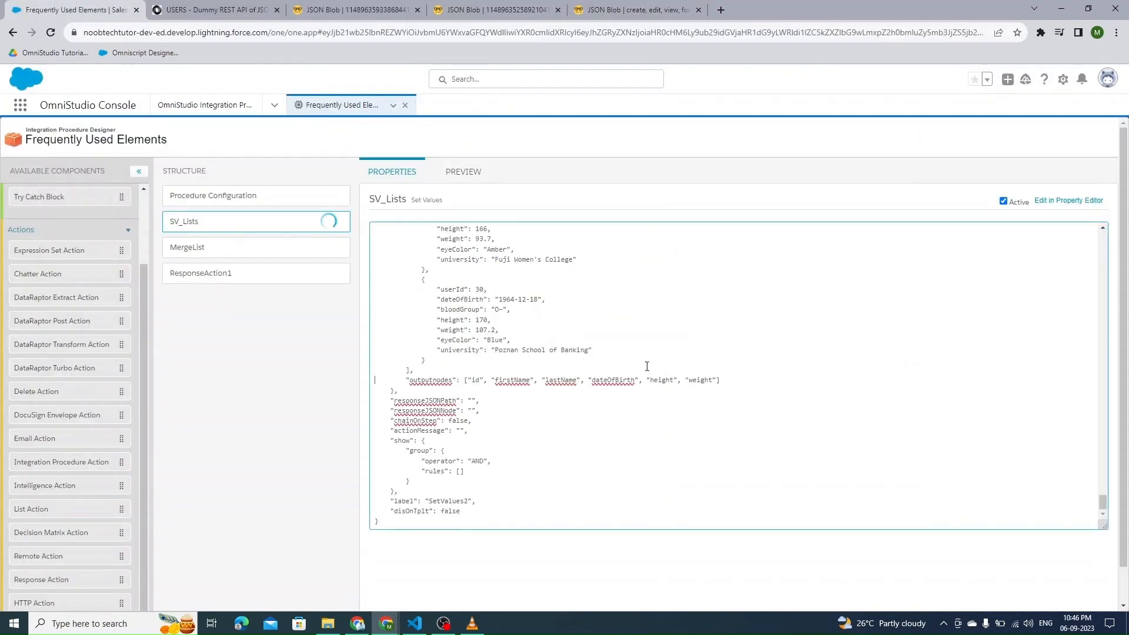
# Copy the outputnodes name and set the Dynamic Output Fields of the MergeList action to SV_Lists:outputnodes
pyautogui.hotkey('ctrl', 'shift', 'Right')
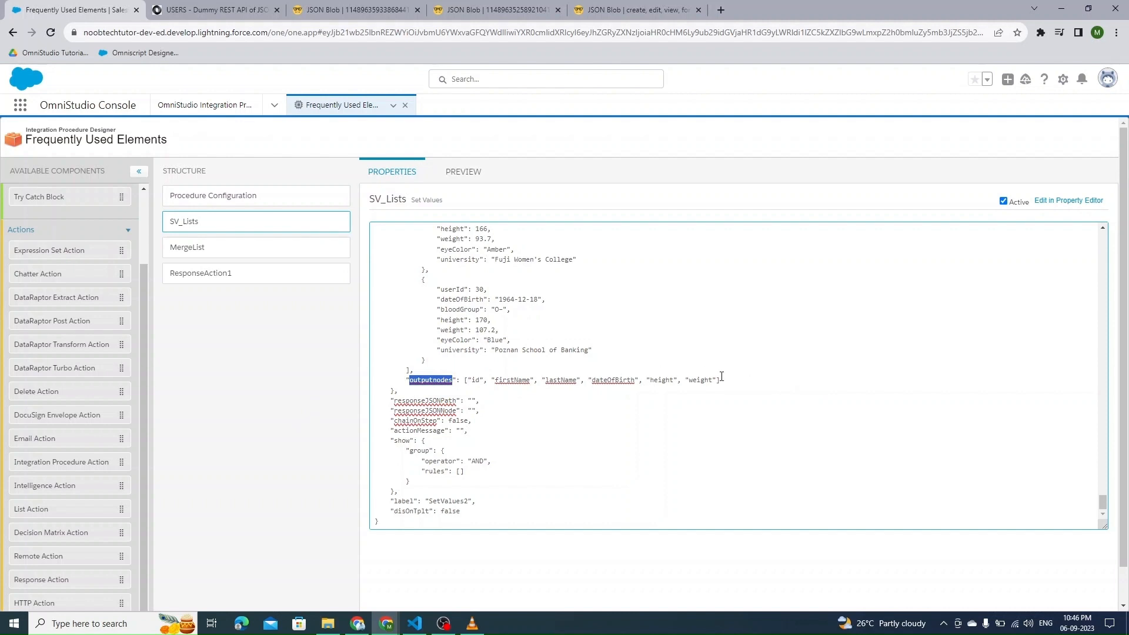
pyautogui.click(224, 276)
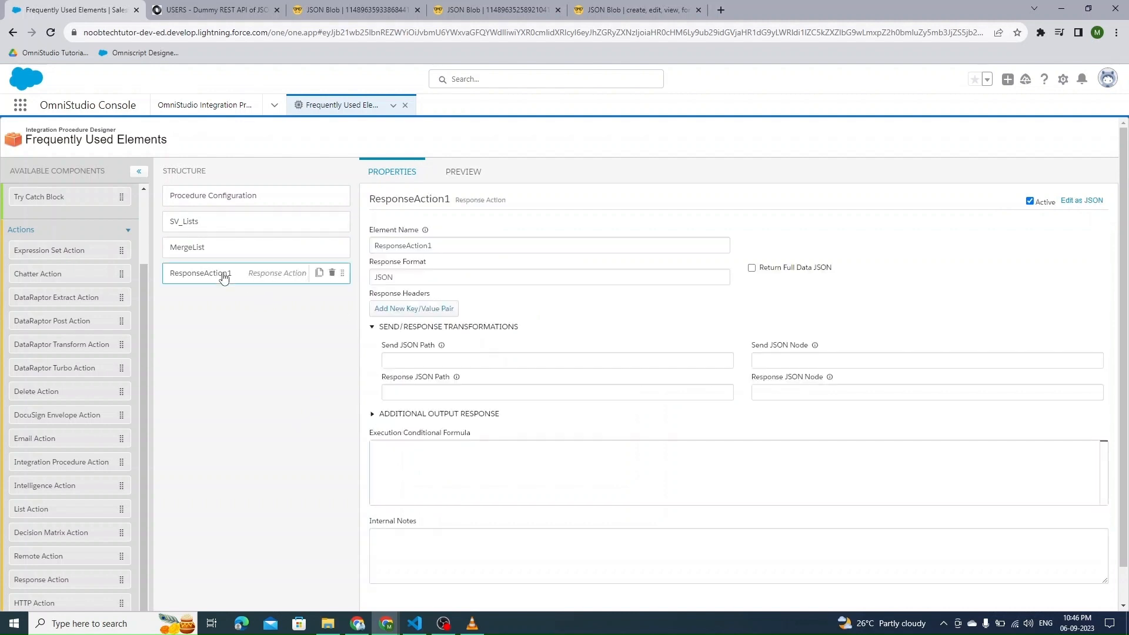
pyautogui.scroll(-1, 420, 394)
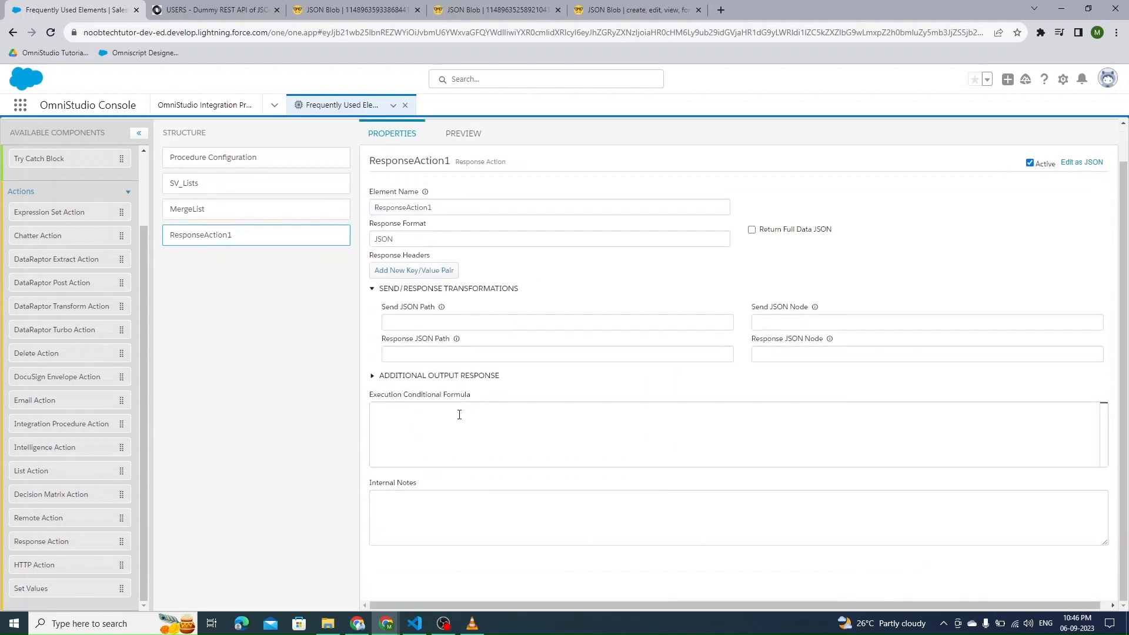
pyautogui.click(210, 212)
pyautogui.scroll(-10, 511, 403)
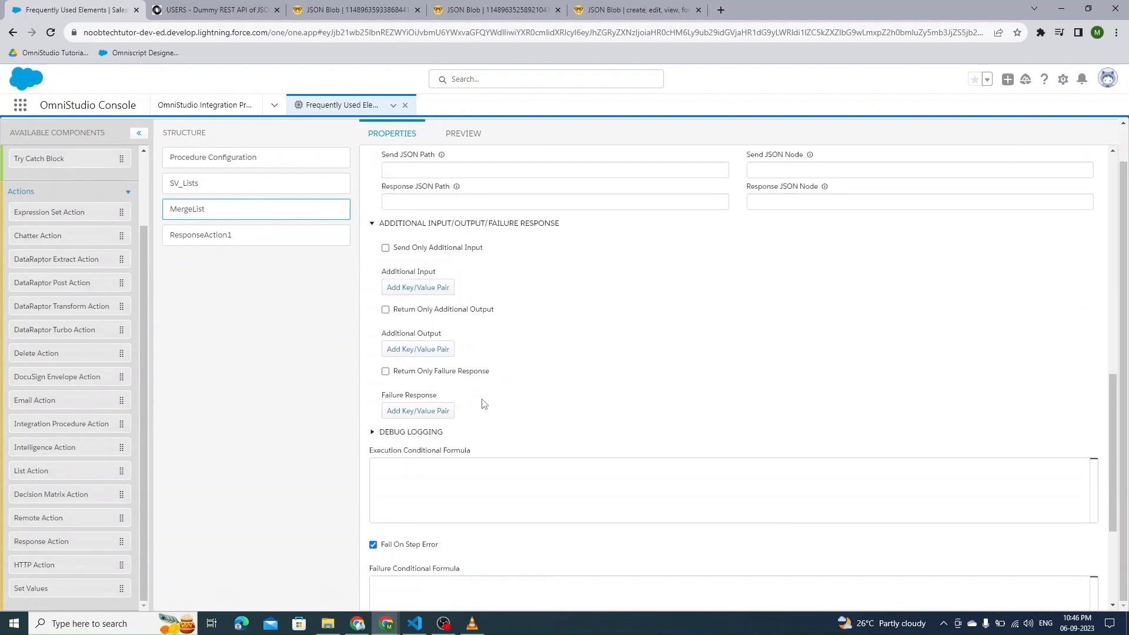
pyautogui.scroll(1, 491, 432)
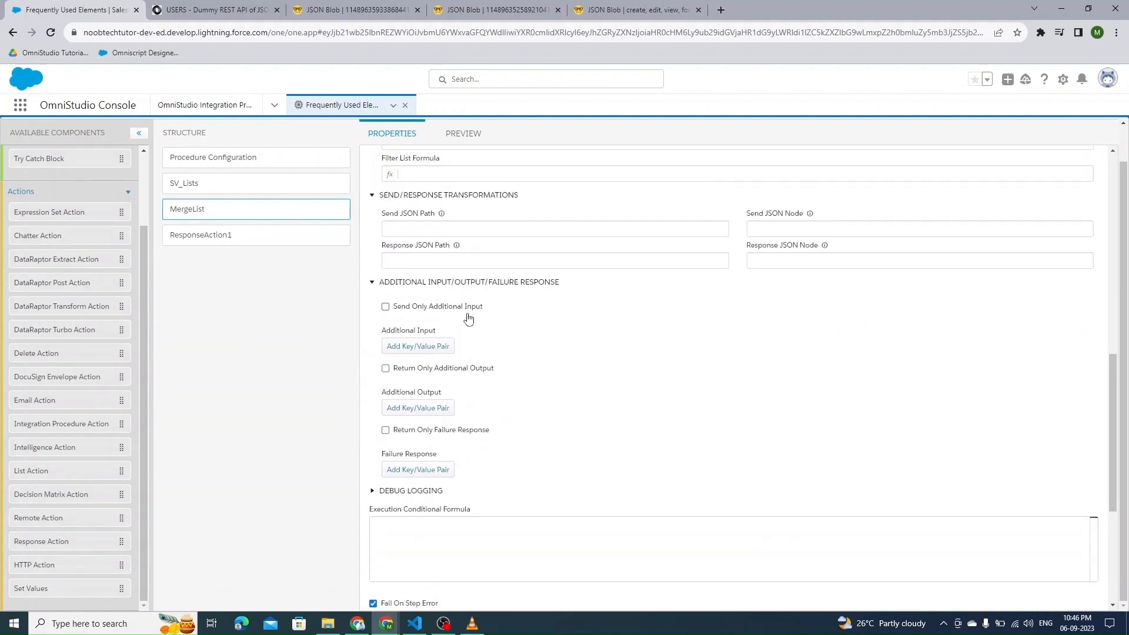
pyautogui.scroll(1, 481, 348)
pyautogui.click(435, 198)
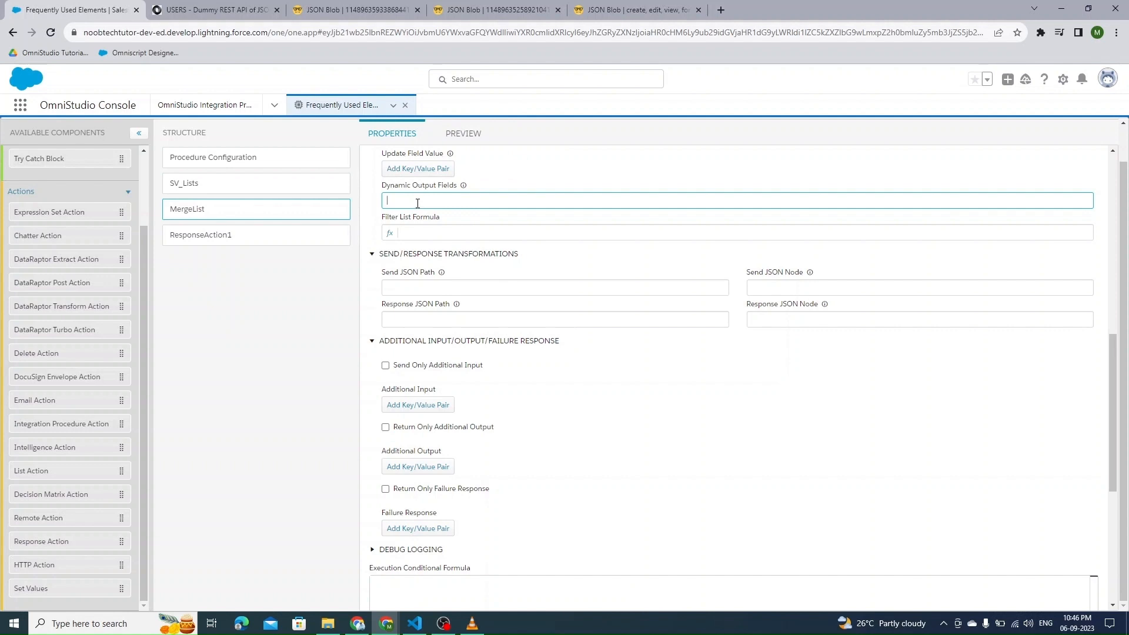
pyautogui.hotkey('ctrl', 'v')
pyautogui.press('Home')
pyautogui.write('SV_Lists:')
pyautogui.click(277, 323)
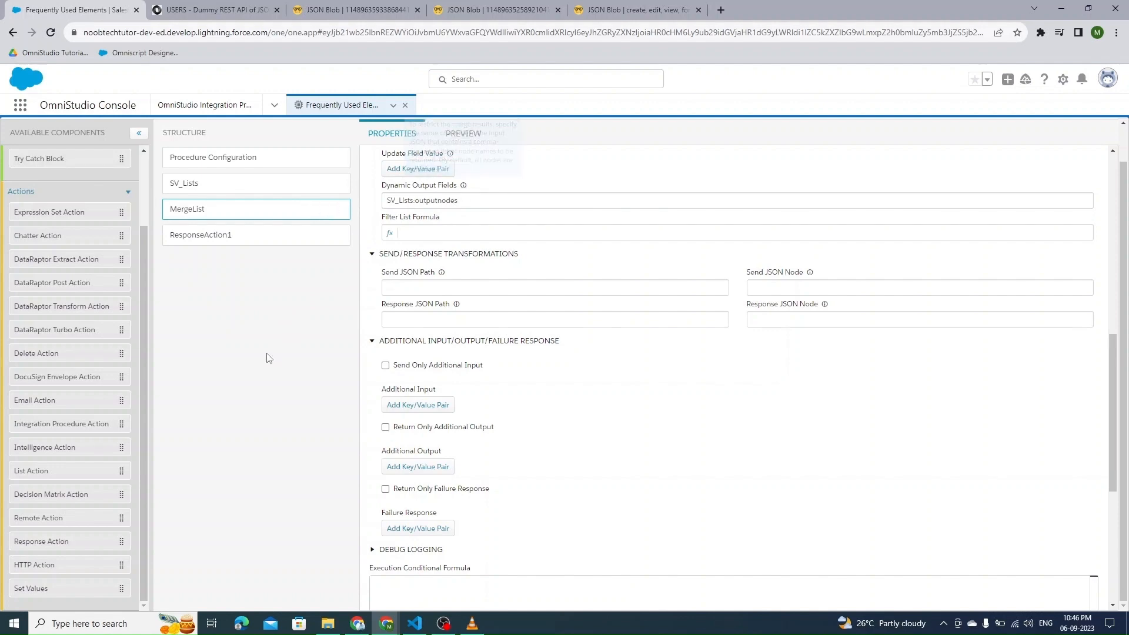
# Execute the integration procedure preview and check which fields the first MergeList record contains
pyautogui.scroll(1, 268, 358)
pyautogui.click(466, 171)
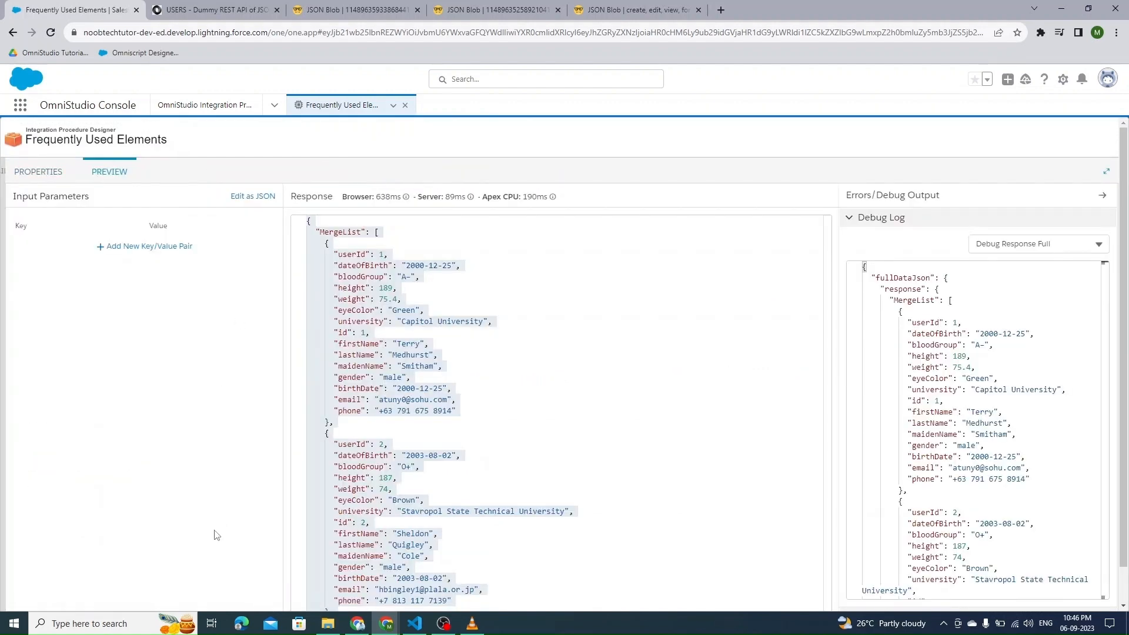
pyautogui.scroll(-1, 215, 534)
pyautogui.click(252, 593)
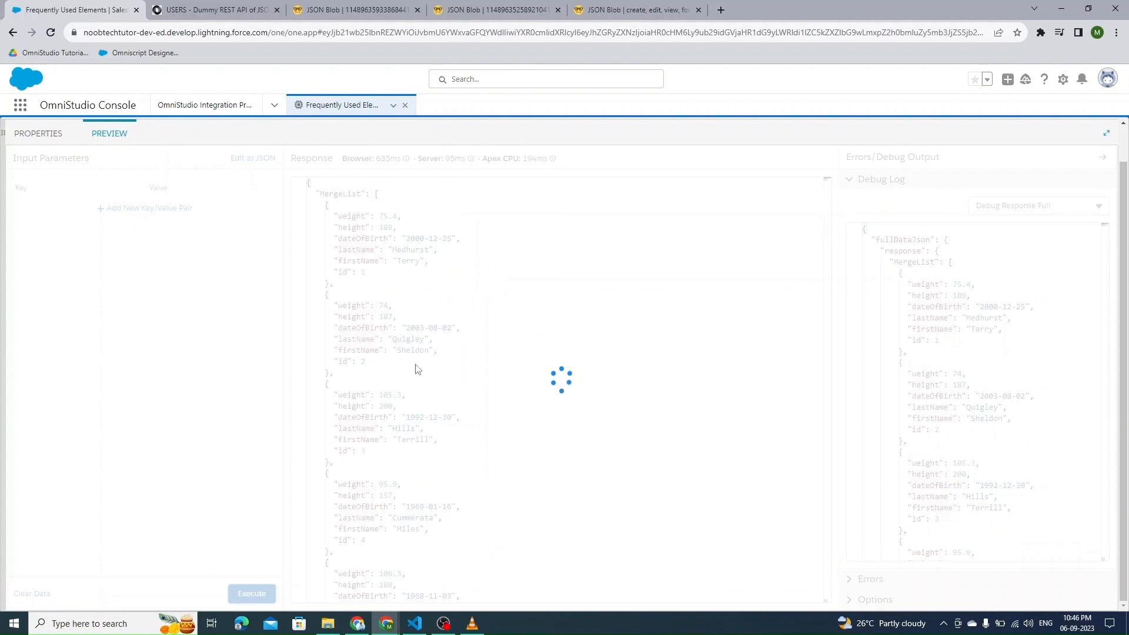
pyautogui.moveTo(399, 276); pyautogui.dragTo(290, 223)
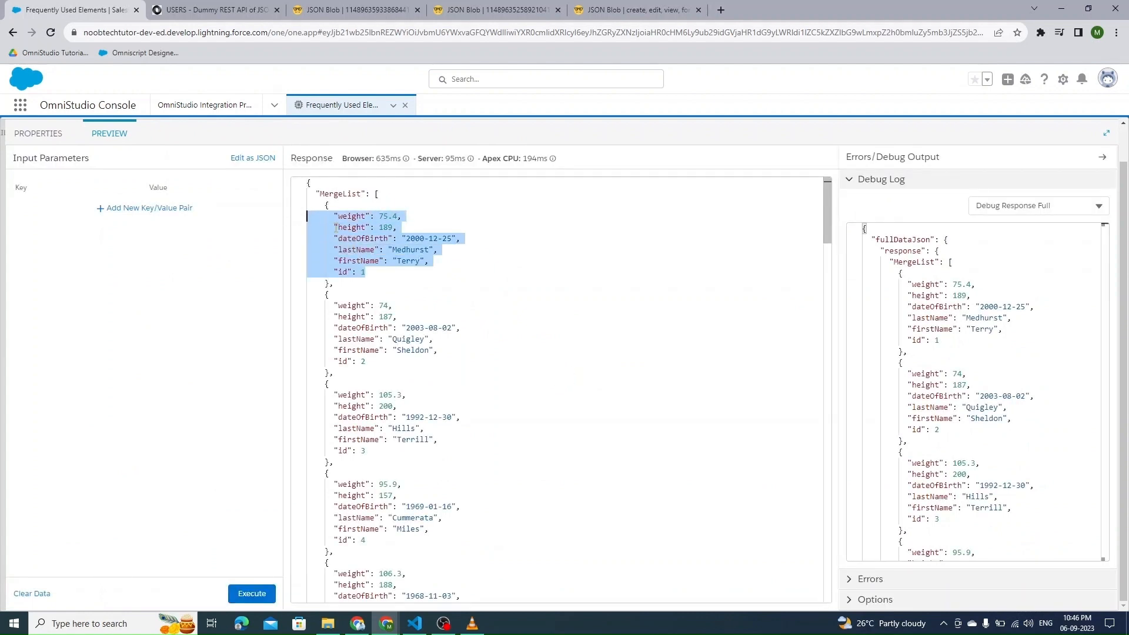
# Add a Sort By value to the MergeList action and set it to dateOfBirth, copied from the preview response
pyautogui.click(40, 134)
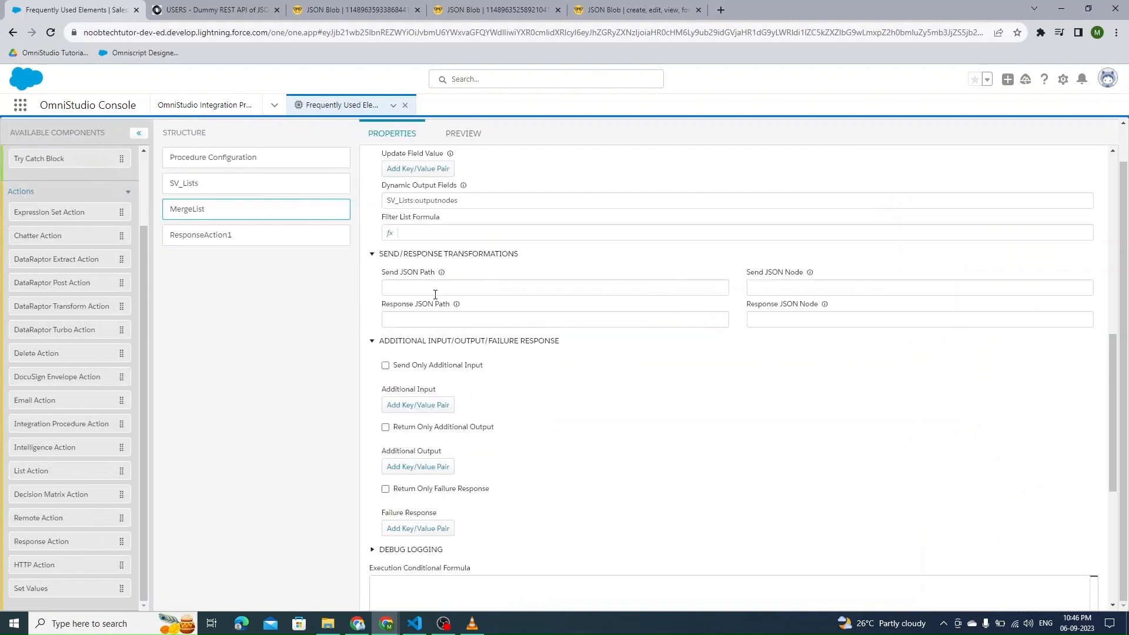
pyautogui.scroll(1, 443, 295)
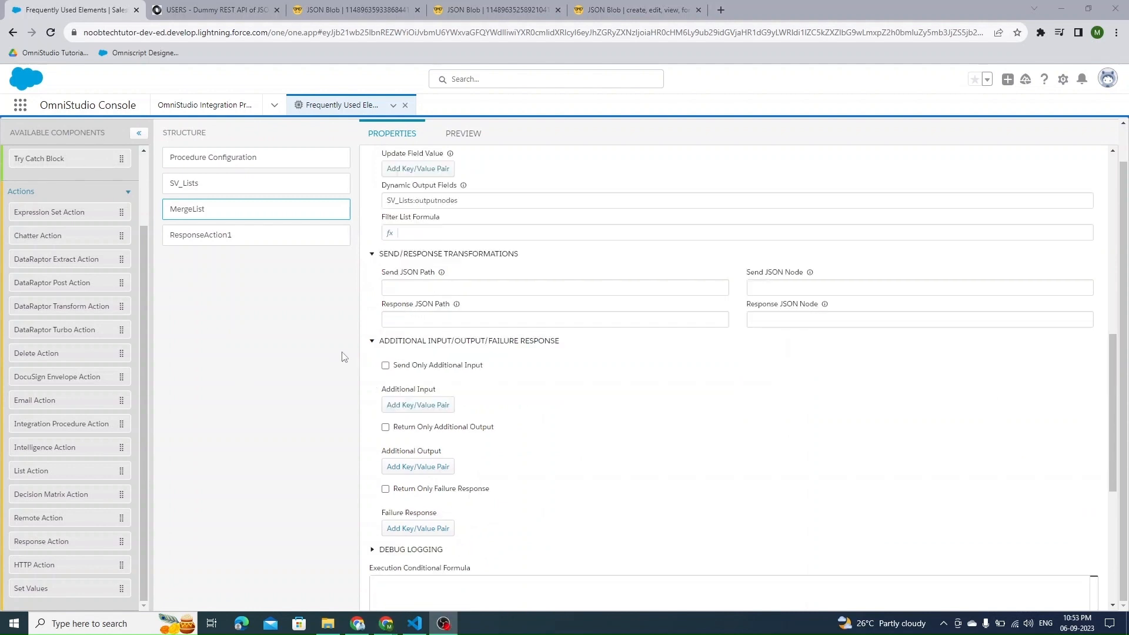
pyautogui.scroll(1, 326, 362)
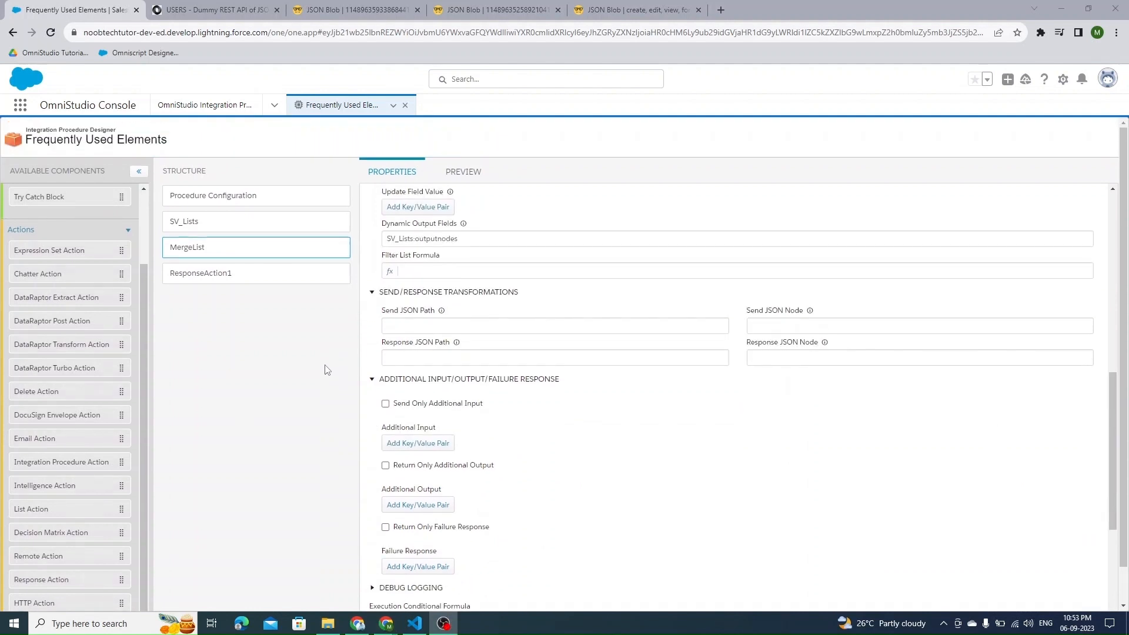
pyautogui.scroll(3, 400, 397)
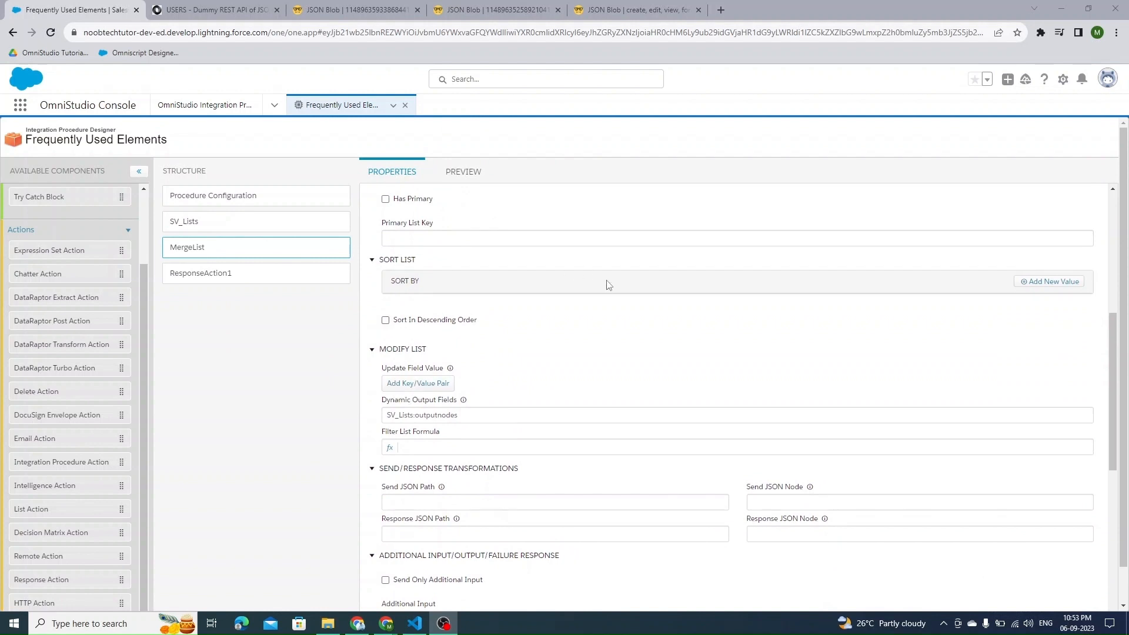
pyautogui.click(1068, 282)
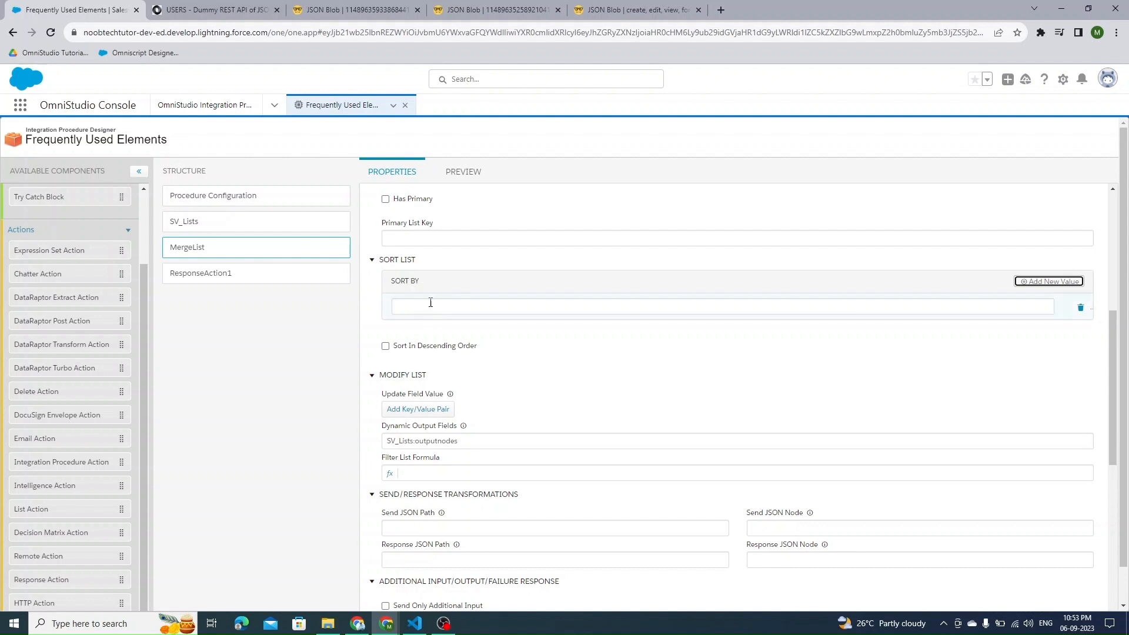
pyautogui.click(464, 171)
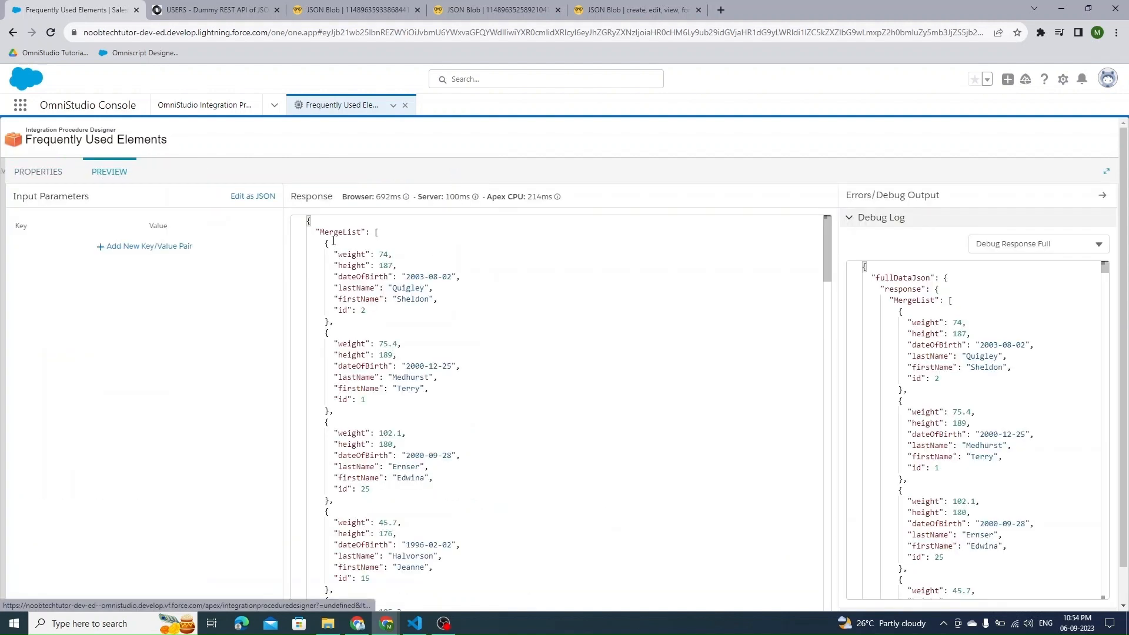
pyautogui.doubleClick(357, 277)
pyautogui.hotkey('ctrl', 'c')
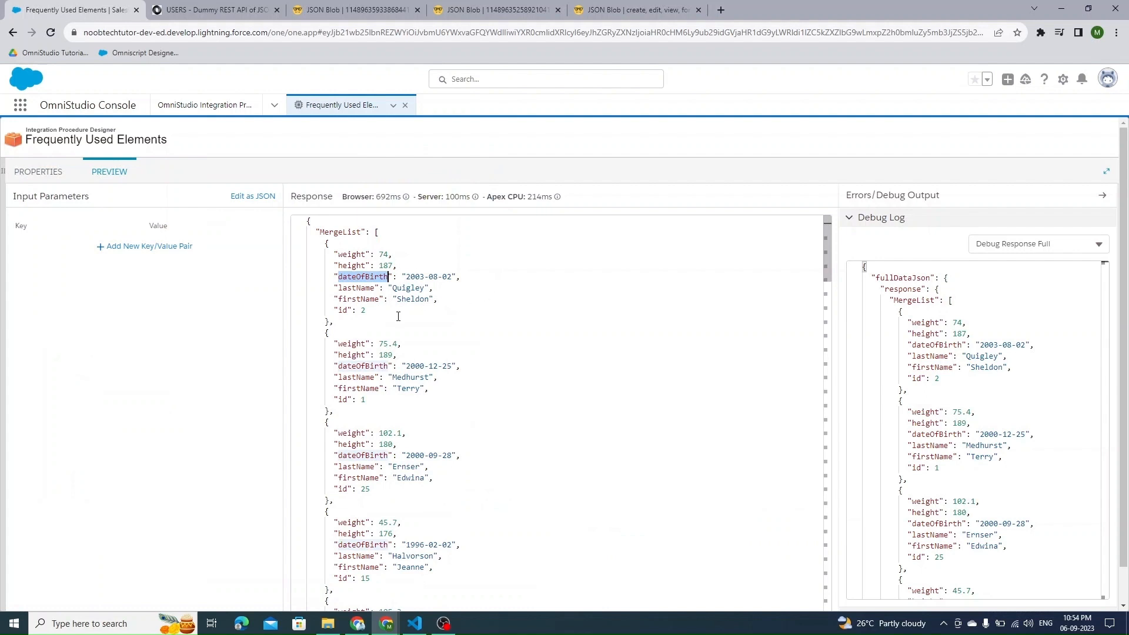
pyautogui.click(42, 172)
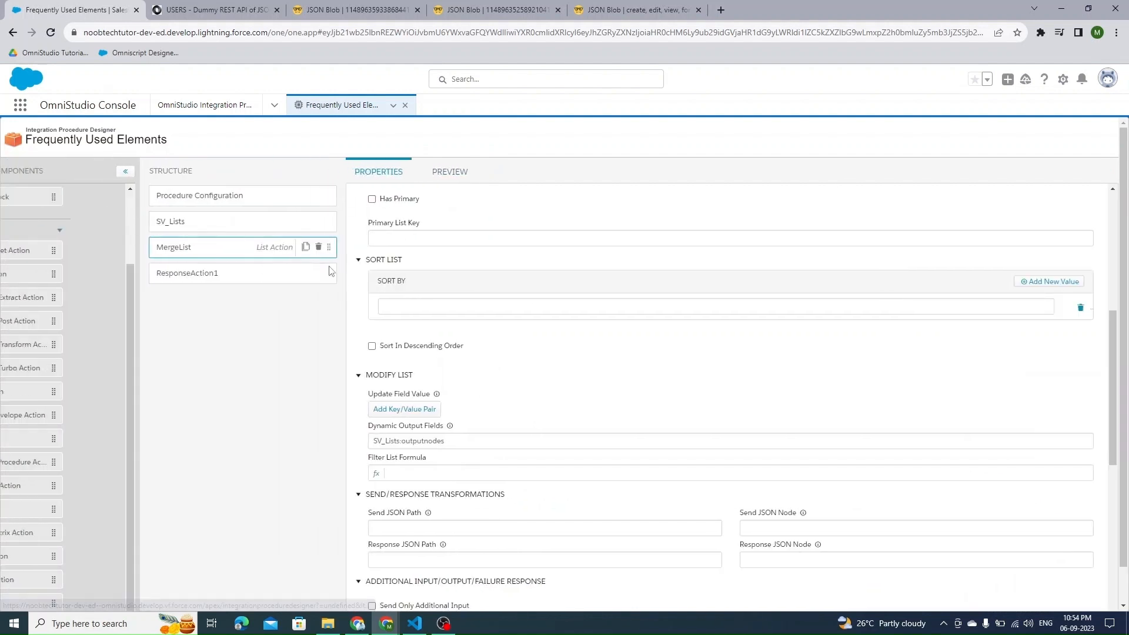
pyautogui.click(443, 307)
pyautogui.hotkey('ctrl', 'v')
pyautogui.click(259, 341)
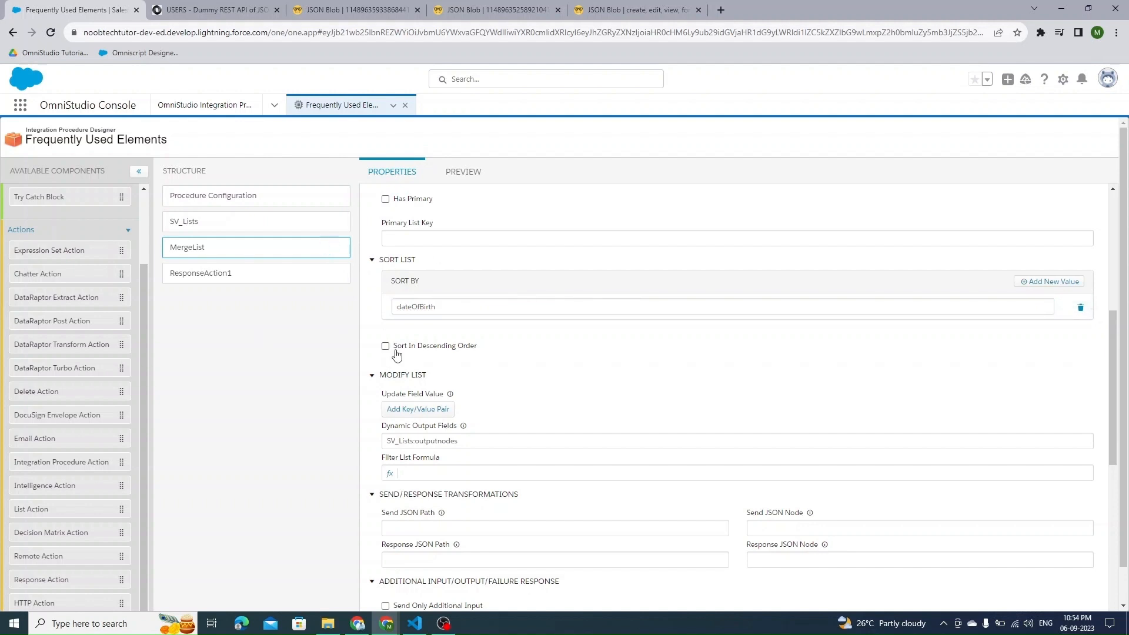
# Execute the preview again and check the order of the merged records by dateOfBirth
pyautogui.click(471, 177)
pyautogui.scroll(-1, 244, 524)
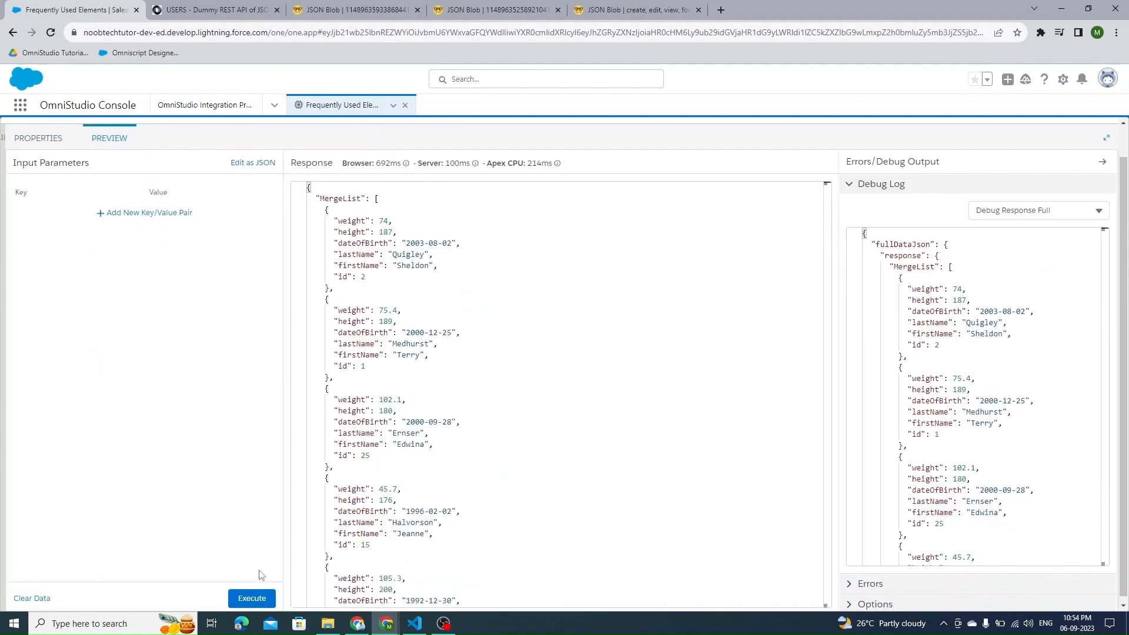
pyautogui.click(251, 594)
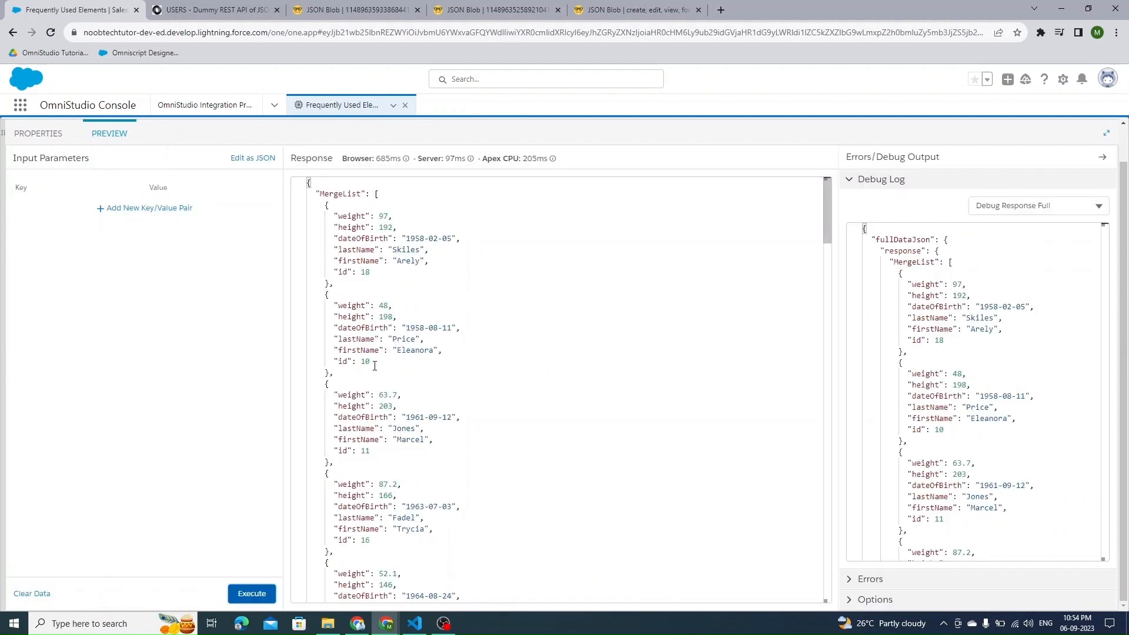
pyautogui.moveTo(469, 240); pyautogui.dragTo(330, 239)
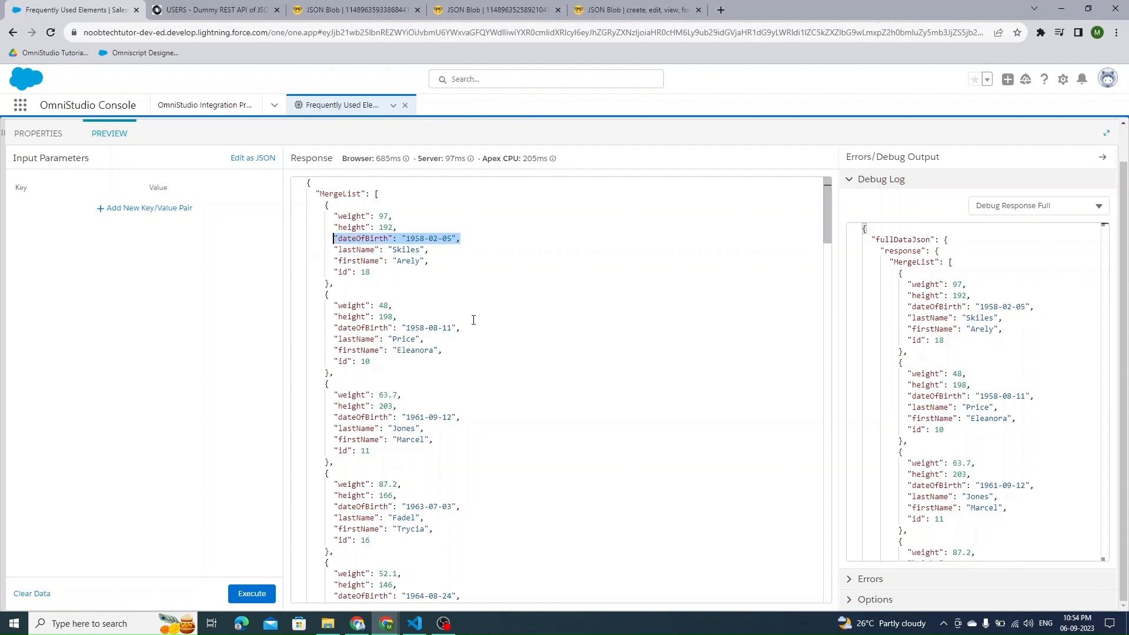
# Enable Sort In Descending Order on the MergeList action, then execute the preview and check the dateOfBirth order
pyautogui.click(57, 135)
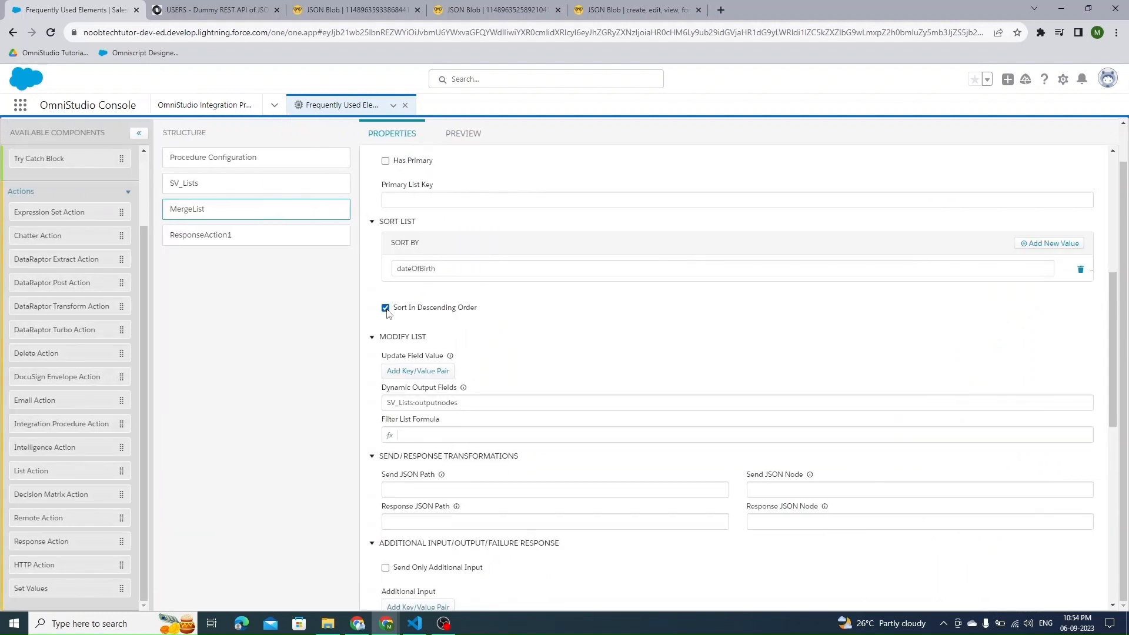
pyautogui.click(464, 133)
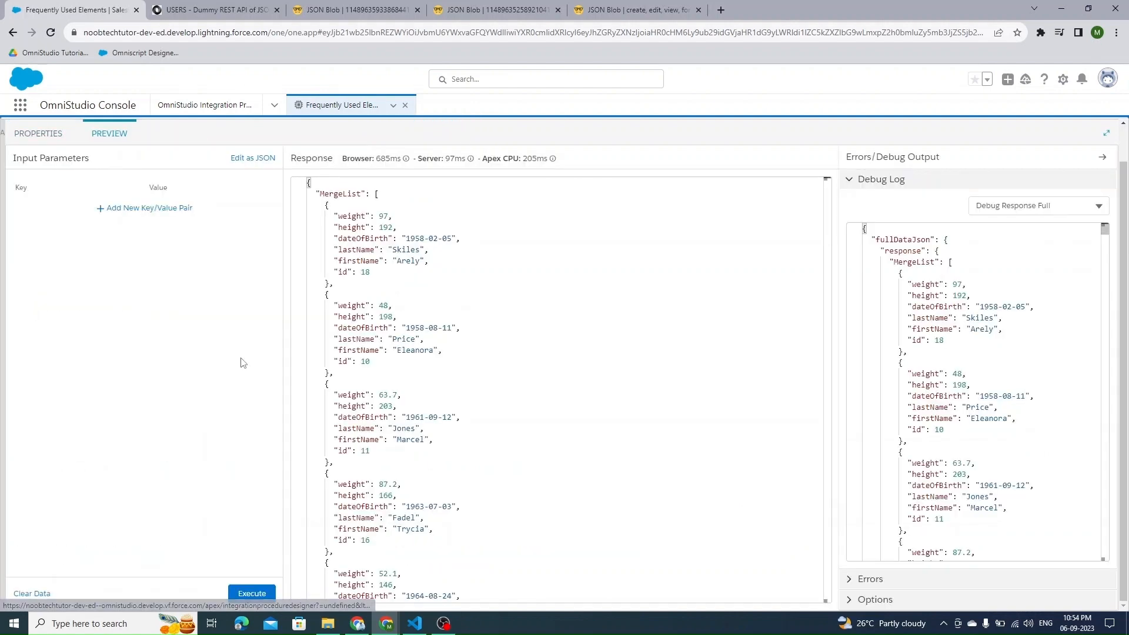
pyautogui.click(254, 592)
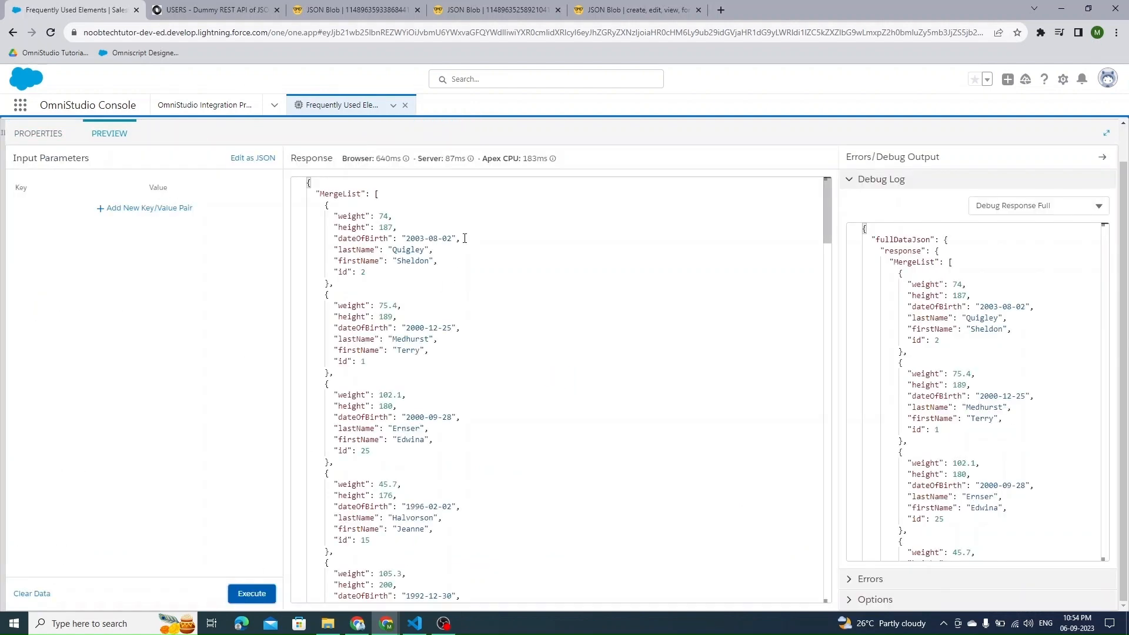
pyautogui.scroll(-3, 394, 253)
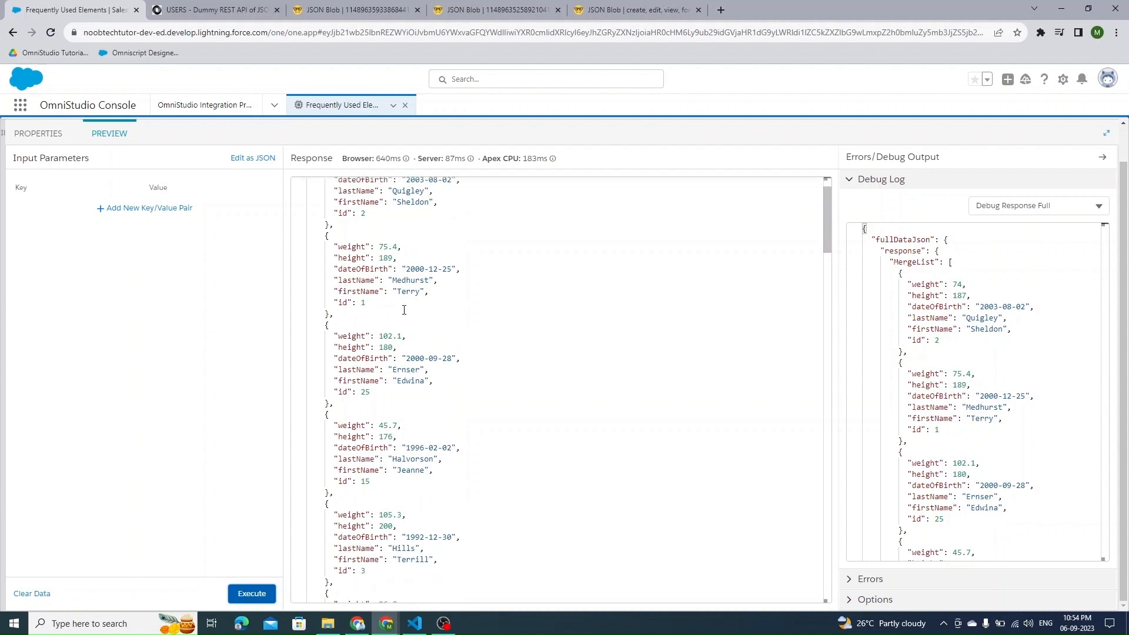
pyautogui.scroll(3, 438, 276)
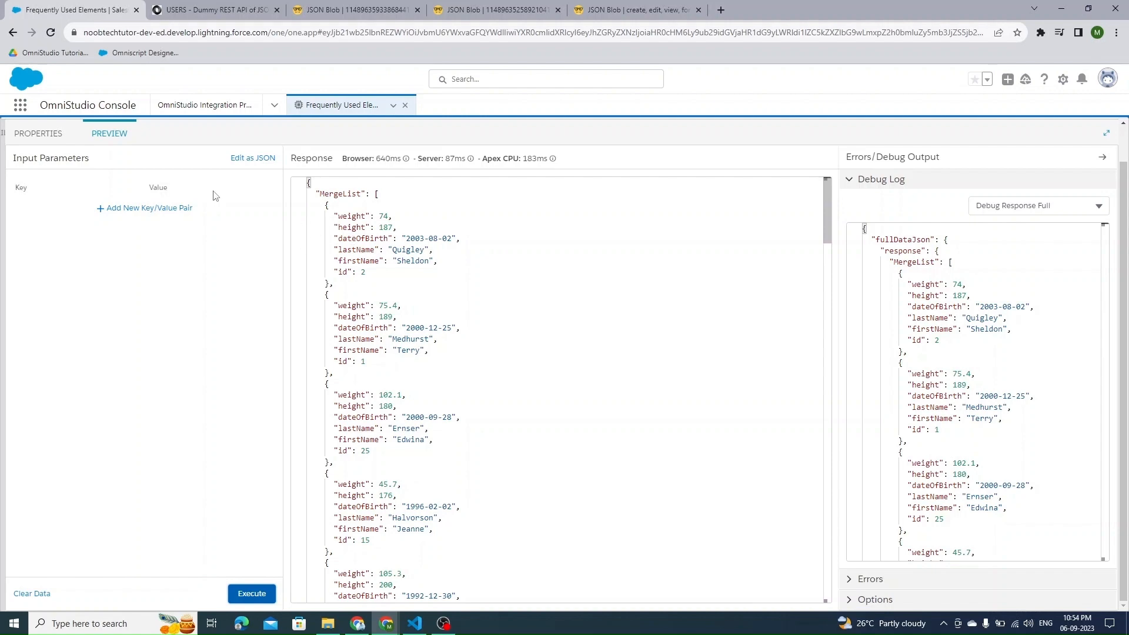
# Copy the height key from the preview response and set the MergeList action's Filter List Formula to height > 170
pyautogui.click(52, 137)
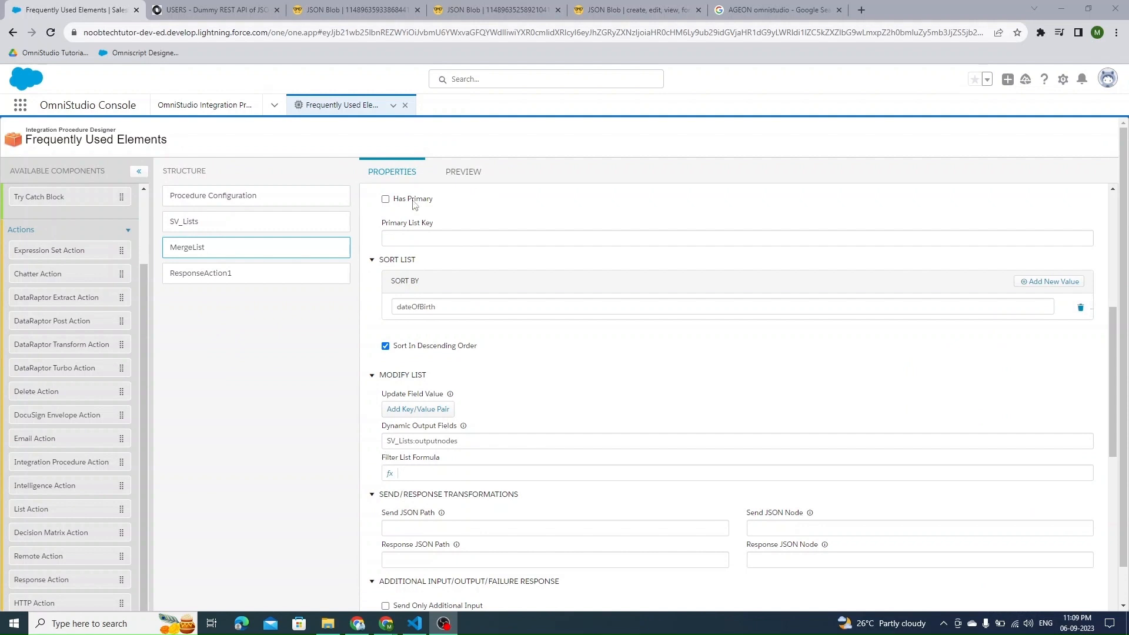
pyautogui.click(464, 174)
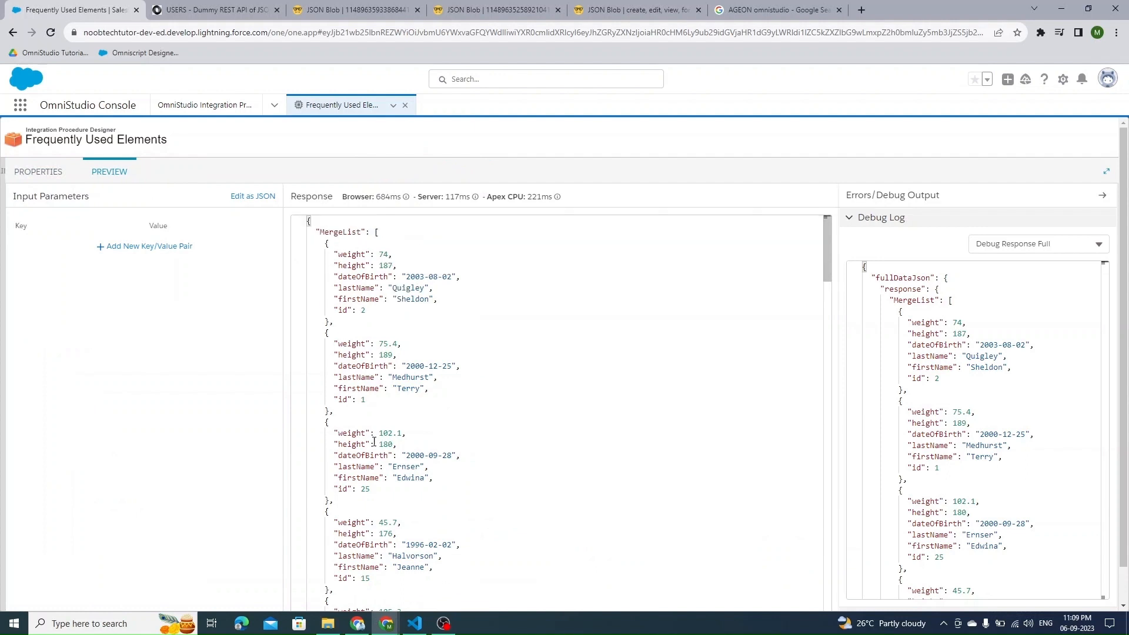
pyautogui.doubleClick(353, 265)
pyautogui.hotkey('ctrl', 'c')
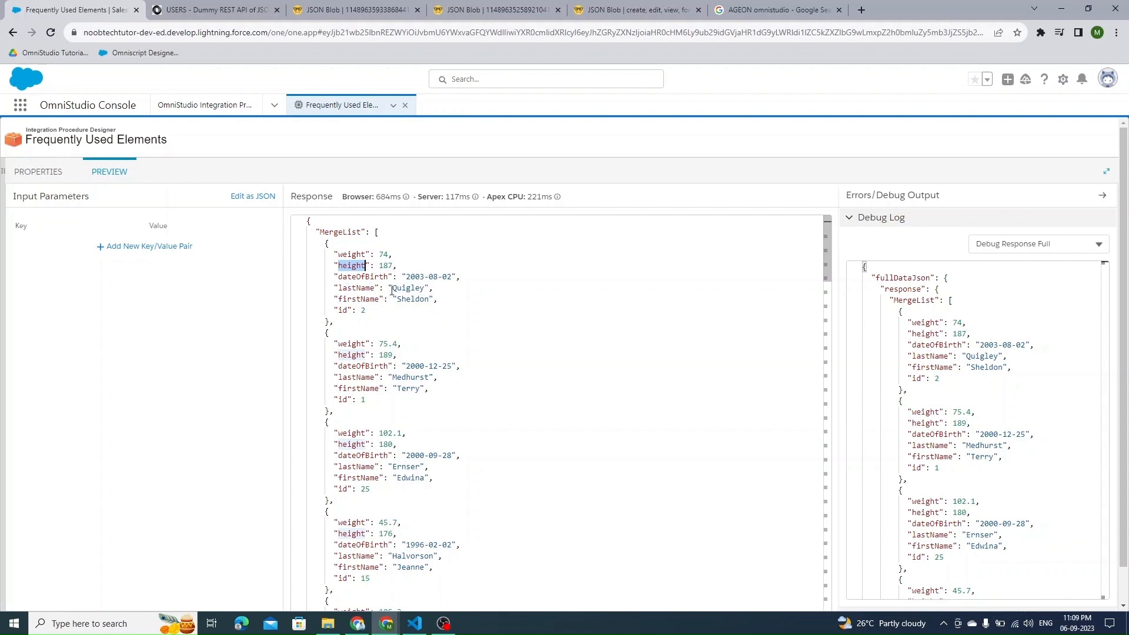
pyautogui.scroll(-5, 398, 372)
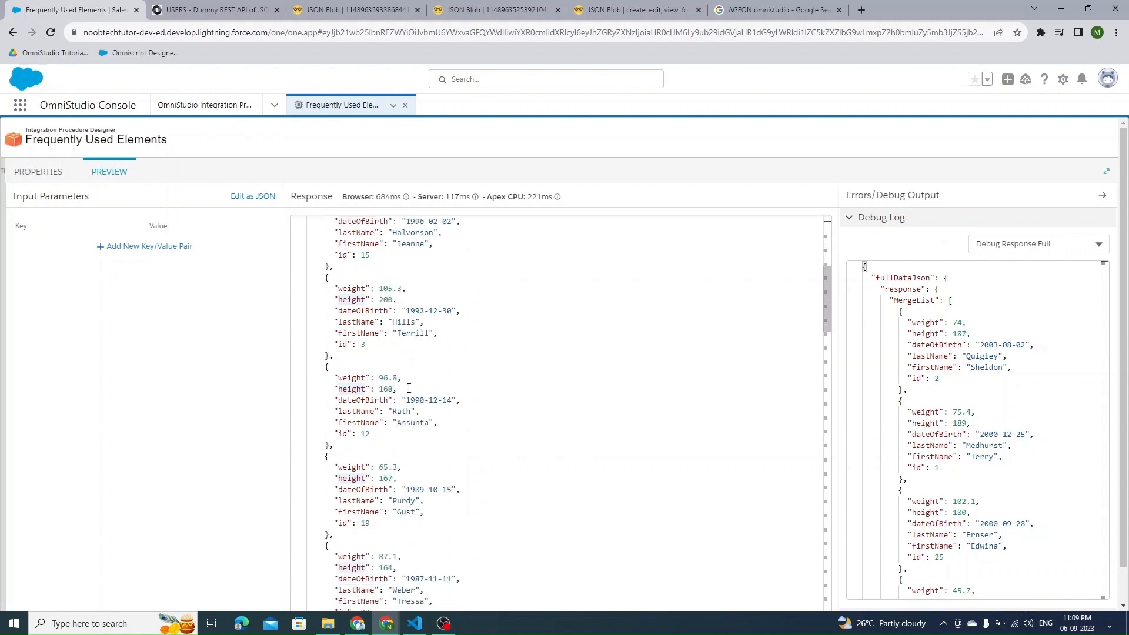
pyautogui.scroll(5, 409, 388)
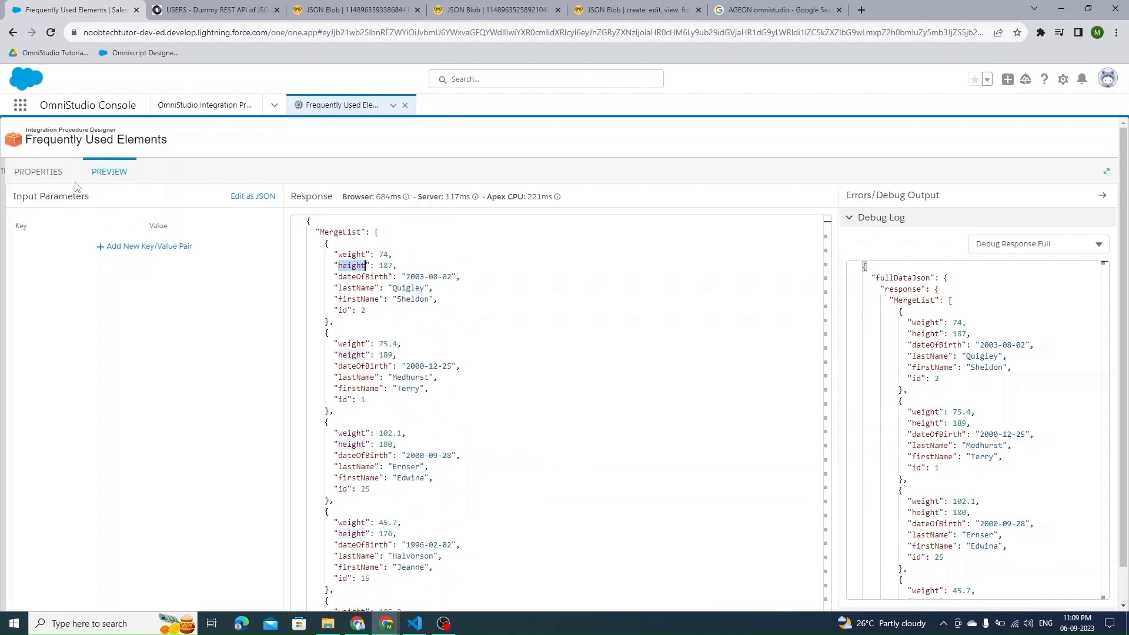
pyautogui.click(41, 172)
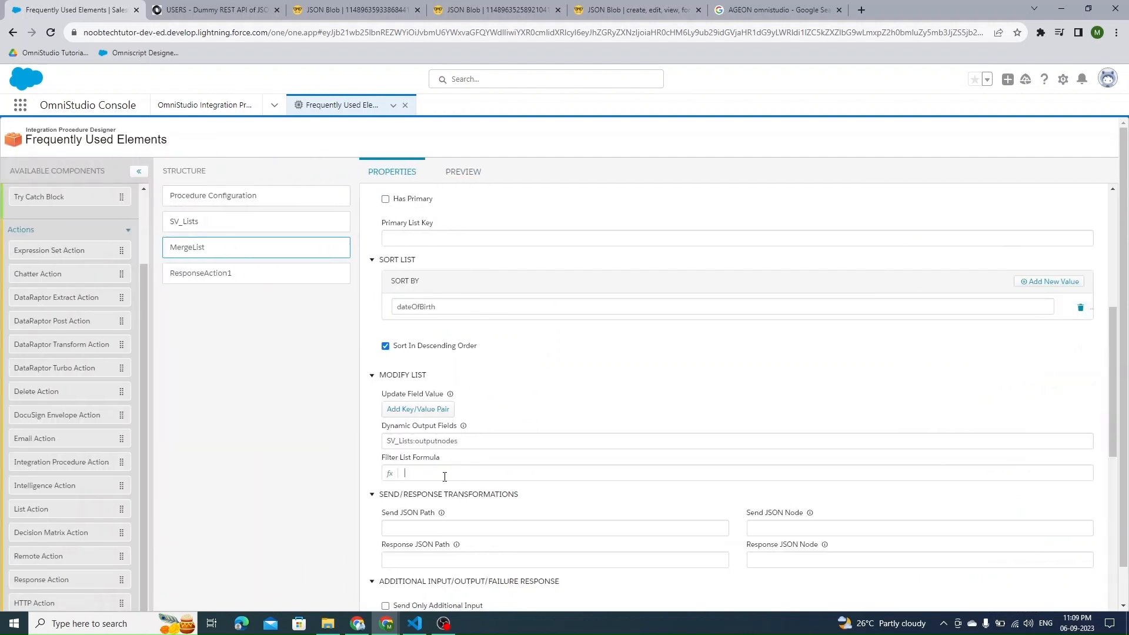
pyautogui.hotkey('ctrl', 'v')
pyautogui.write('> 170')
# Execute the preview and copy its whole response into the JSON Blob editor, replacing the existing content
pyautogui.click(475, 172)
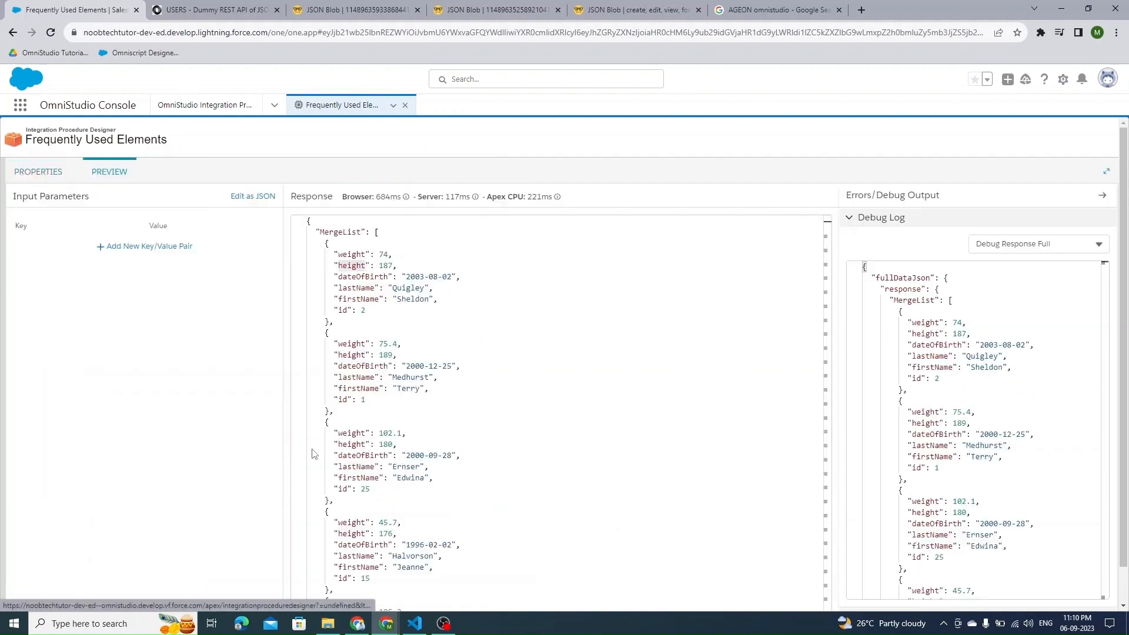
pyautogui.scroll(-1, 264, 595)
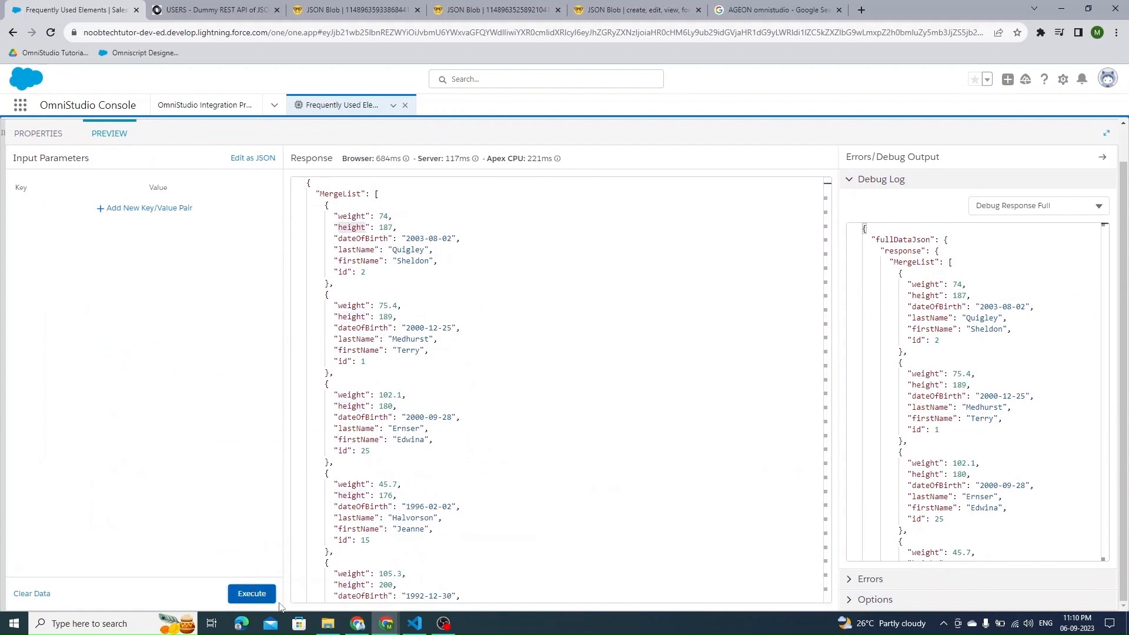
pyautogui.click(248, 591)
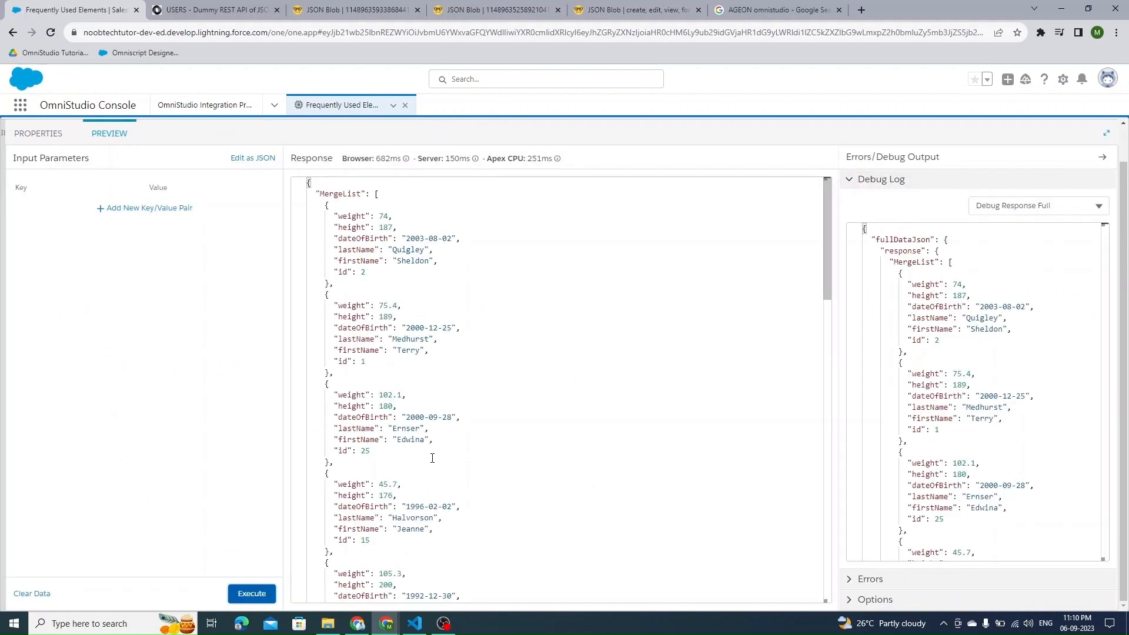
pyautogui.hotkey('ctrl', 'a')
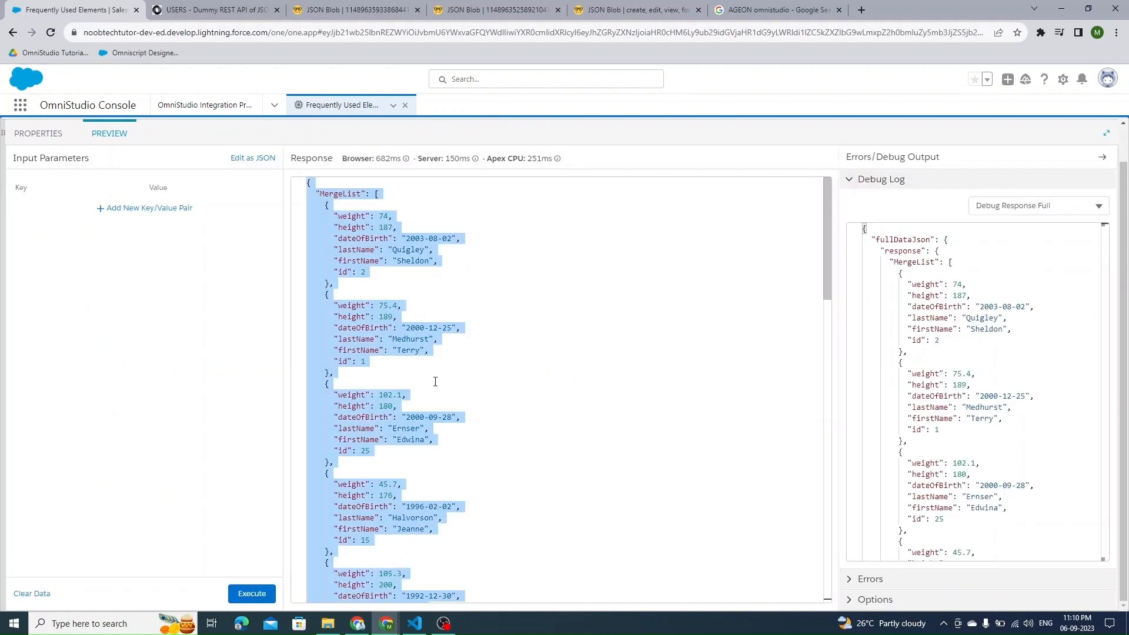
pyautogui.scroll(-10, 435, 382)
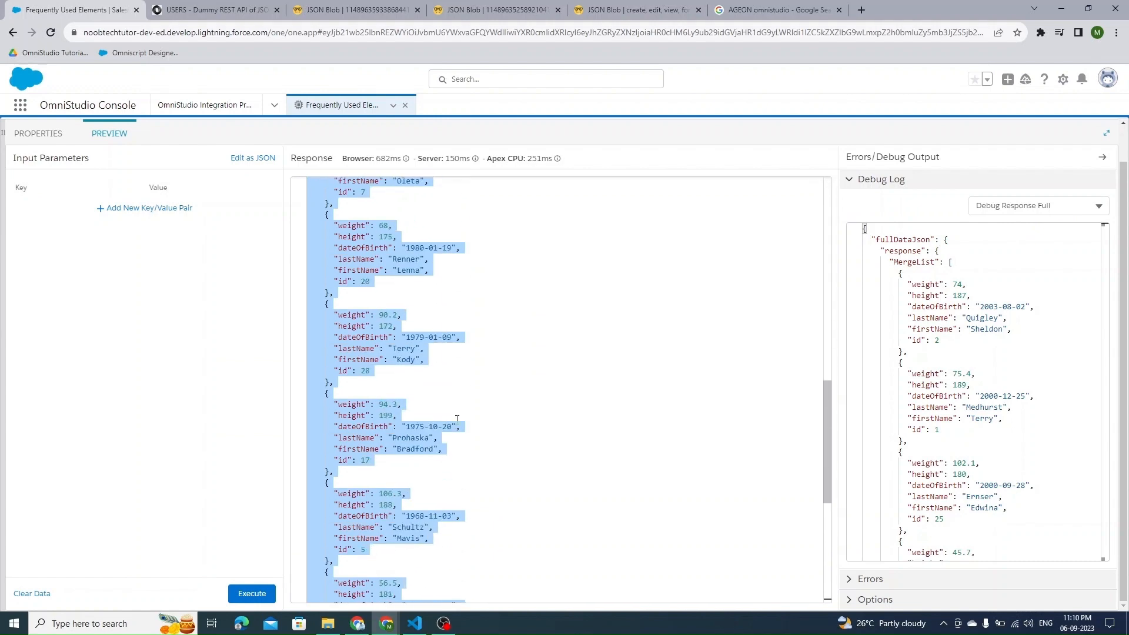
pyautogui.click(624, 10)
pyautogui.click(243, 244)
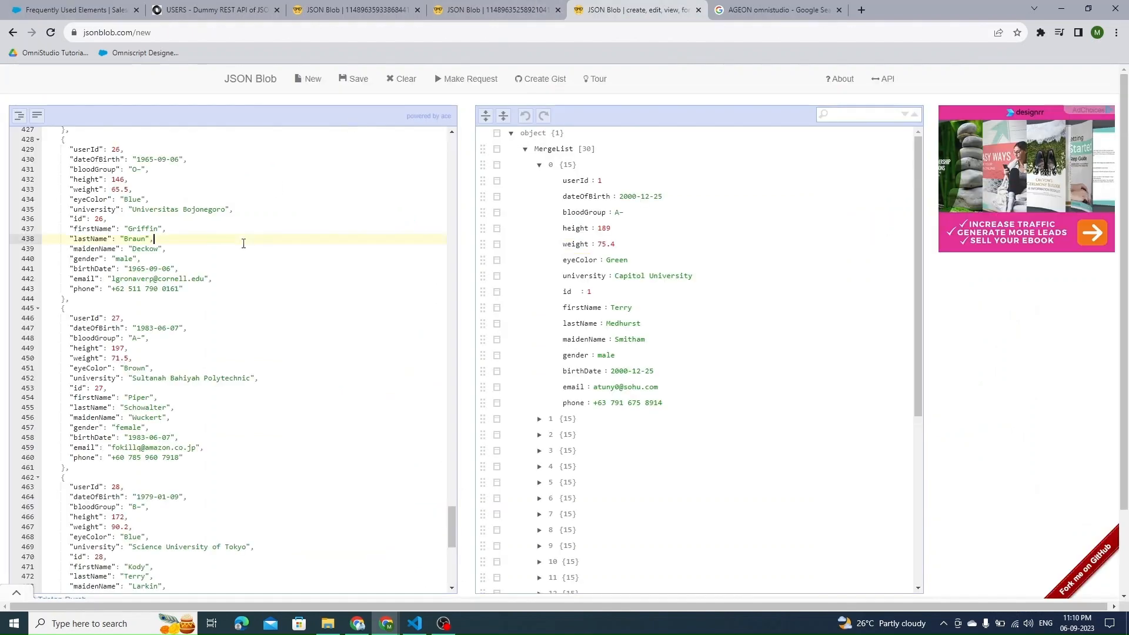
pyautogui.hotkey('ctrl', 'a')
pyautogui.hotkey('ctrl', 'v')
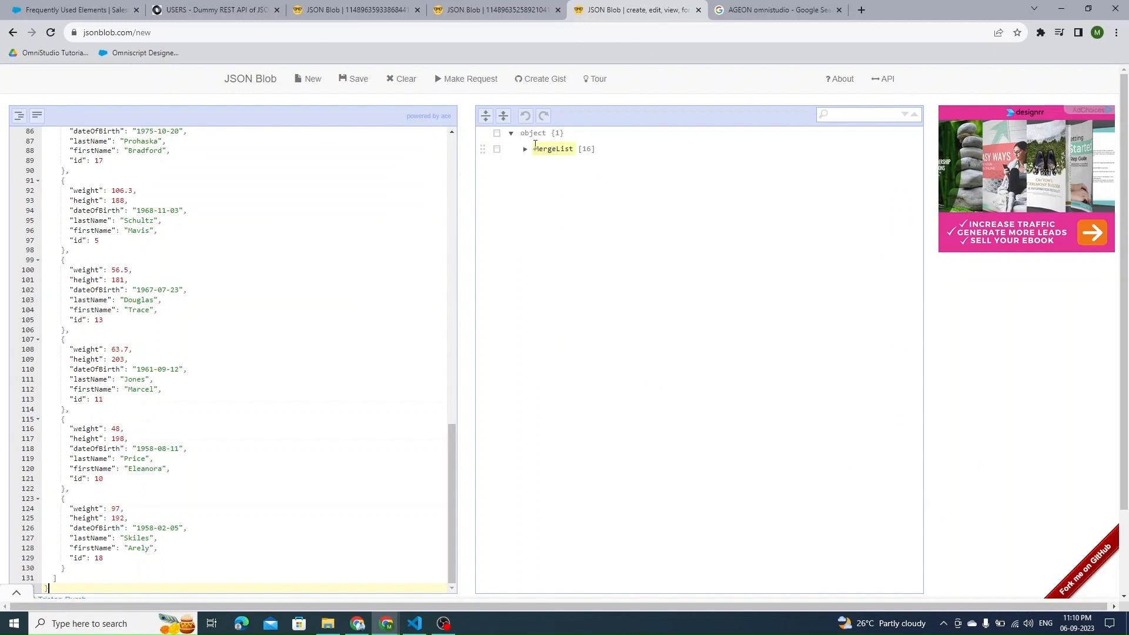
# Expand the MergeList array in the JSON tree and examine the height in its first record
pyautogui.click(525, 149)
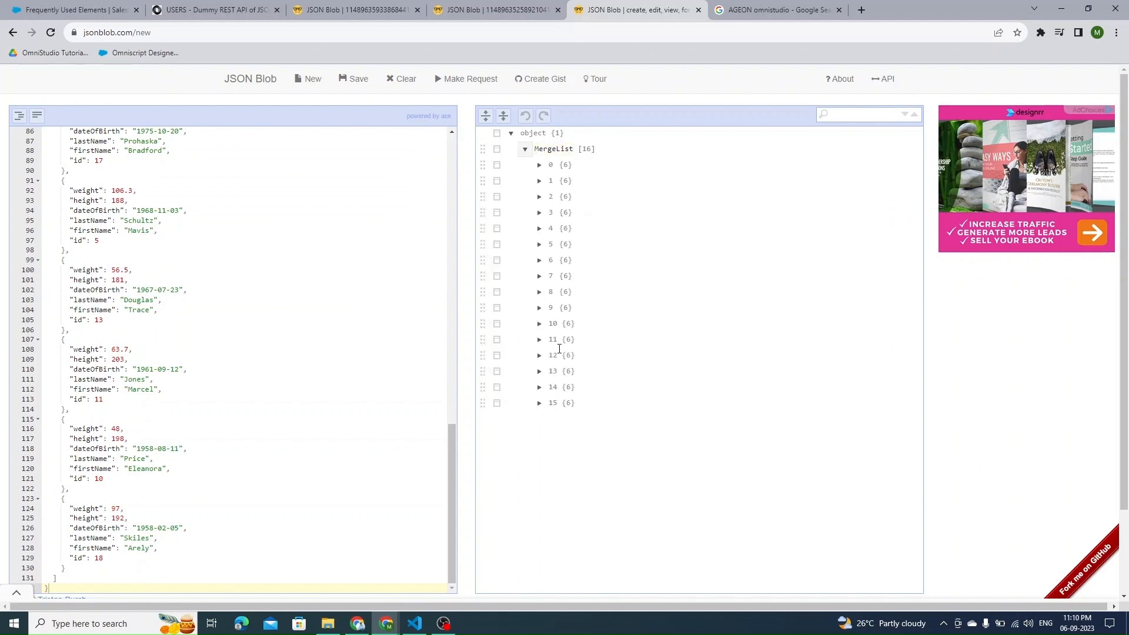
pyautogui.click(540, 166)
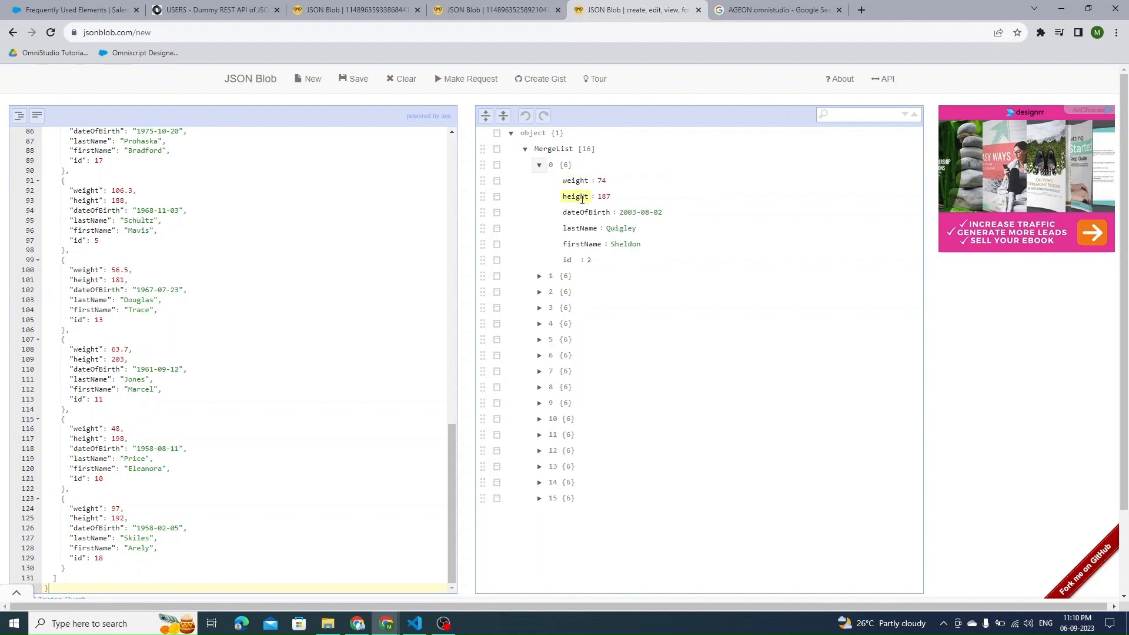
pyautogui.click(539, 166)
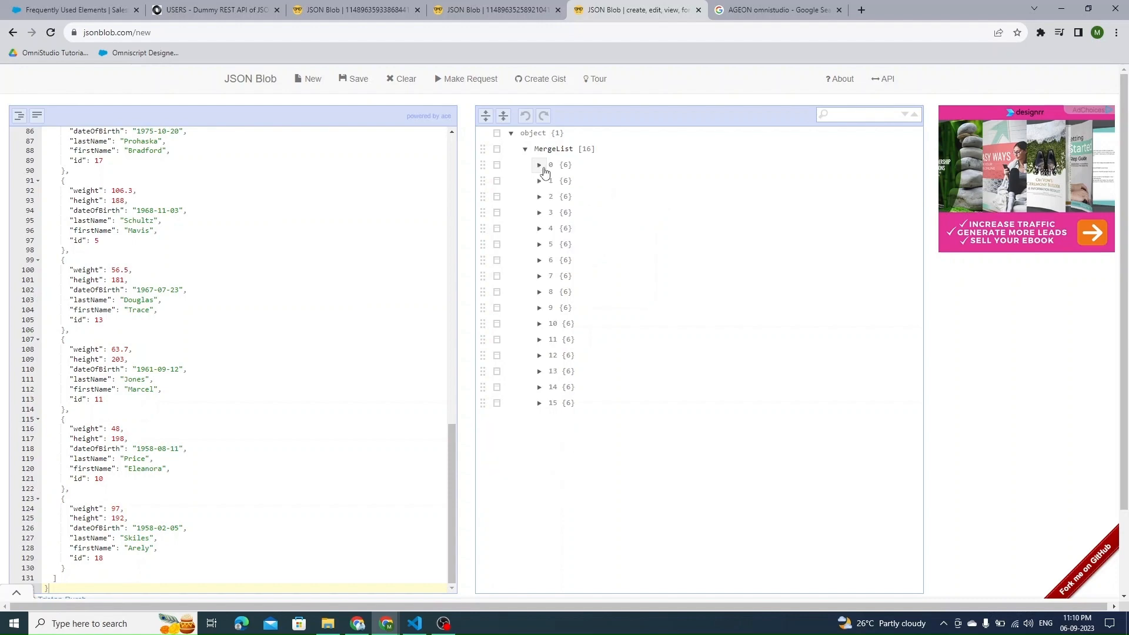
# Return to the integration procedure in OmniStudio and clear the MergeList action's Filter List Formula
pyautogui.click(97, 18)
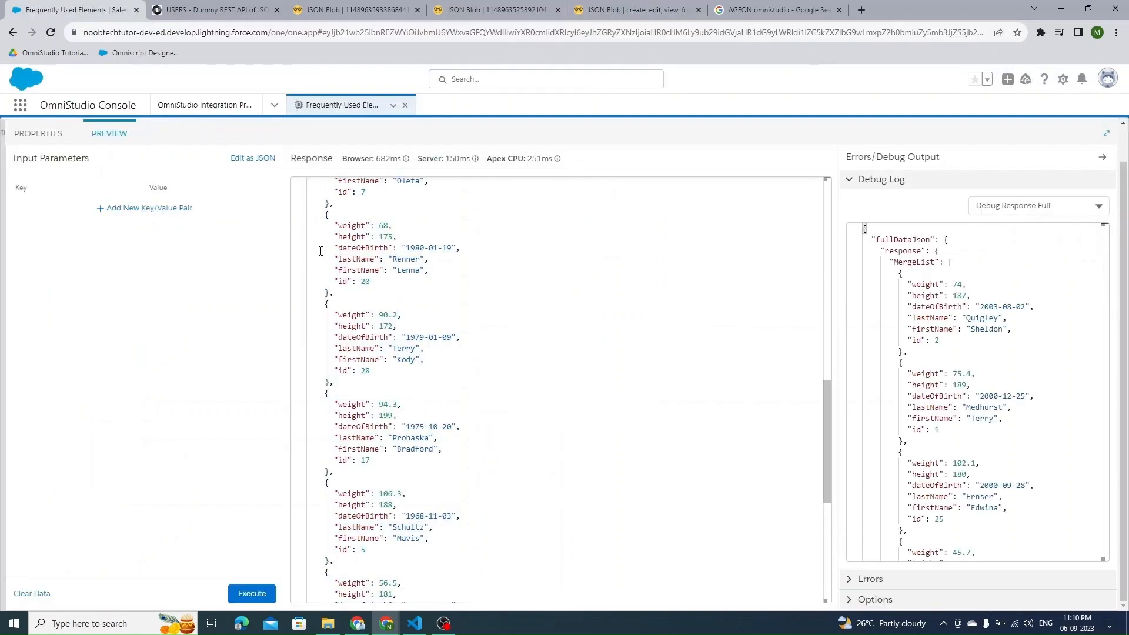
pyautogui.click(38, 133)
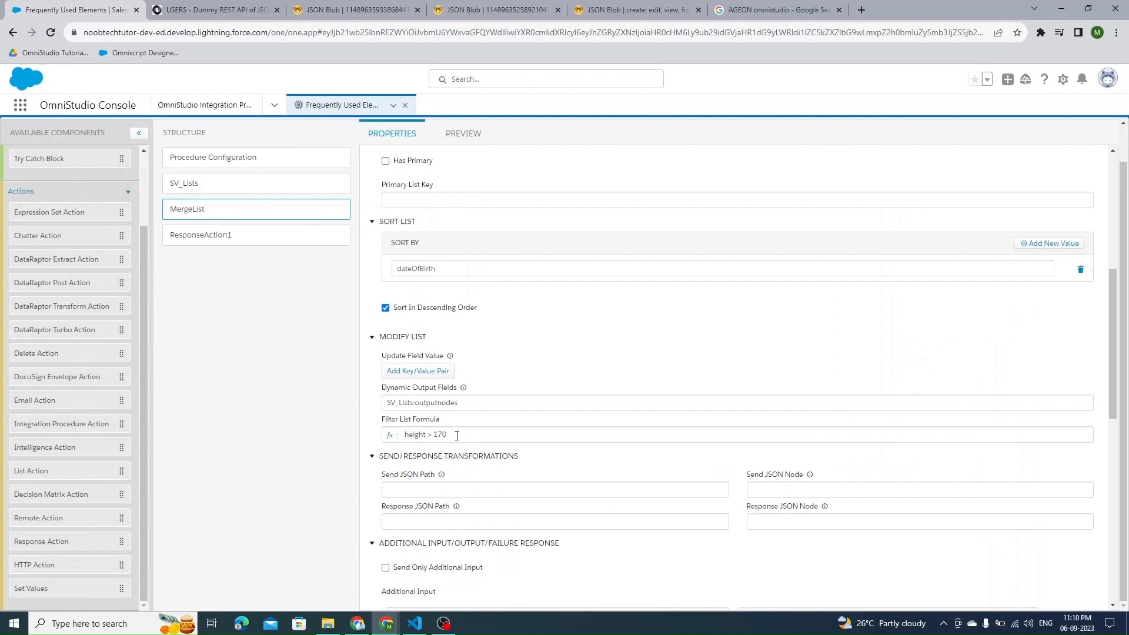
pyautogui.moveTo(456, 435); pyautogui.dragTo(404, 435)
pyautogui.press('BackSpace')
# Add an empty key/value pair under Update Field Value of the MergeList action
pyautogui.scroll(-2, 502, 416)
pyautogui.scroll(-2, 502, 412)
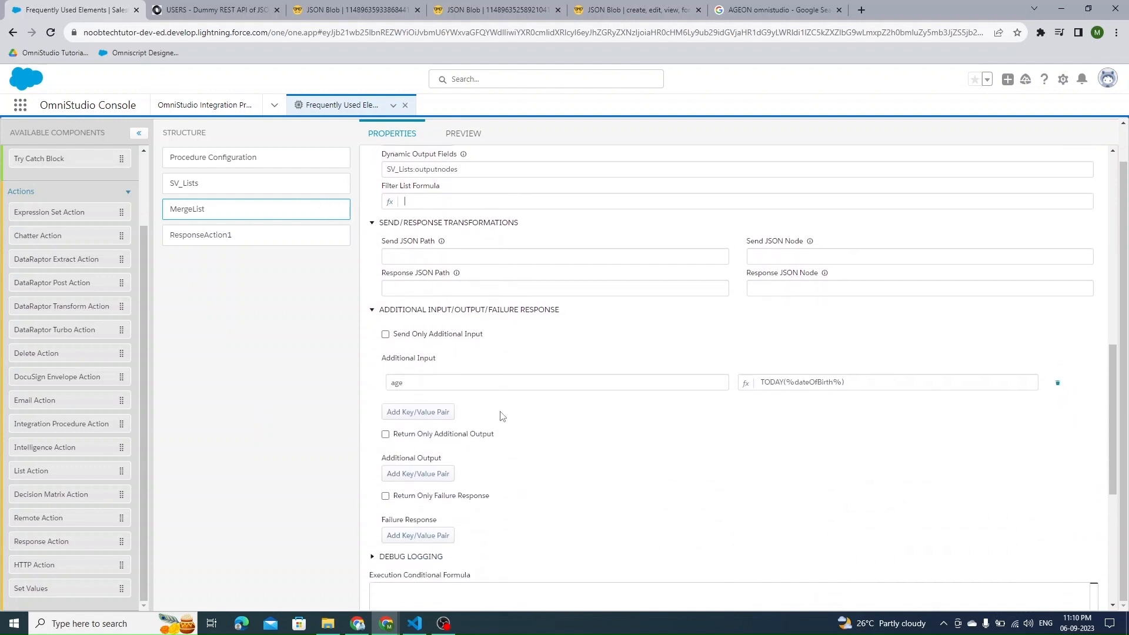
pyautogui.scroll(6, 502, 414)
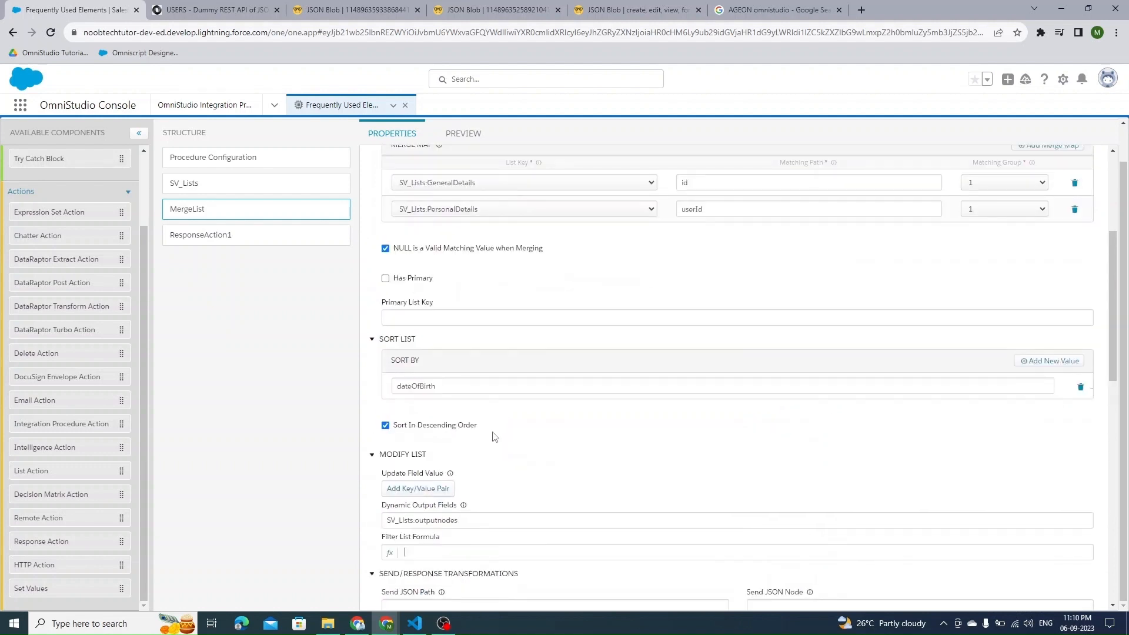
pyautogui.scroll(-1, 527, 451)
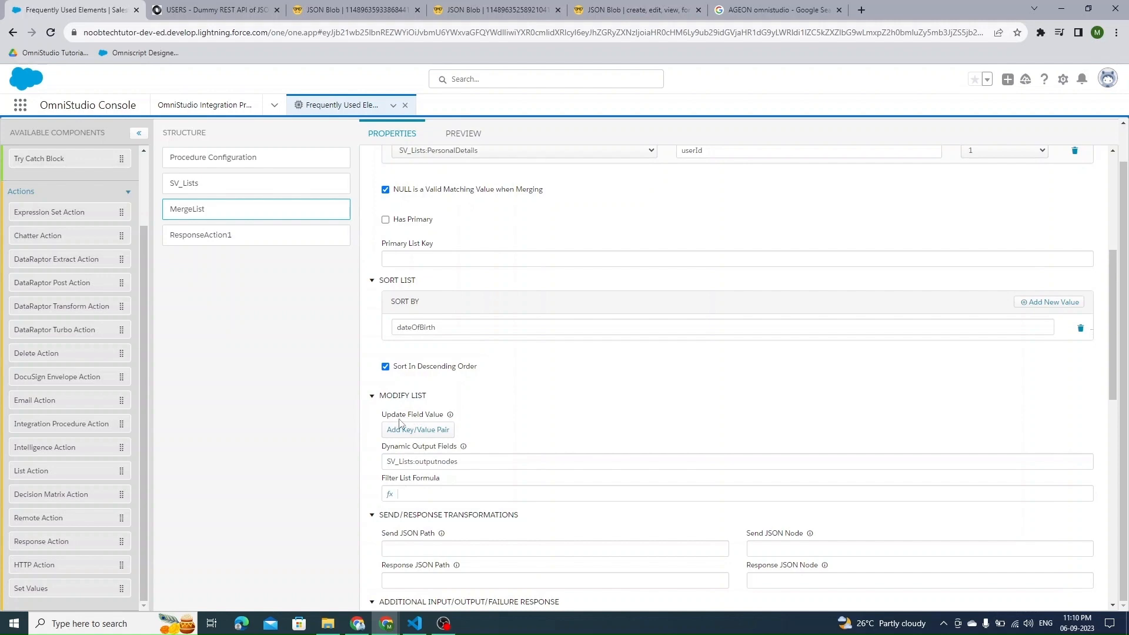
pyautogui.click(429, 433)
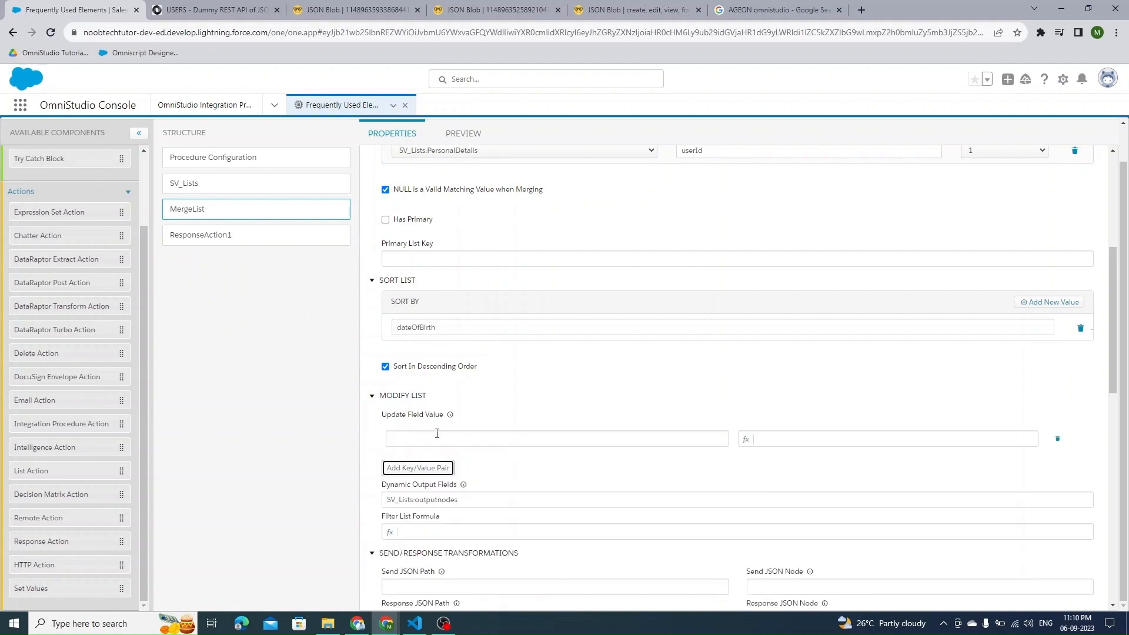
# Check the lastName and firstName keys of the first MergeList record in the preview response
pyautogui.click(464, 133)
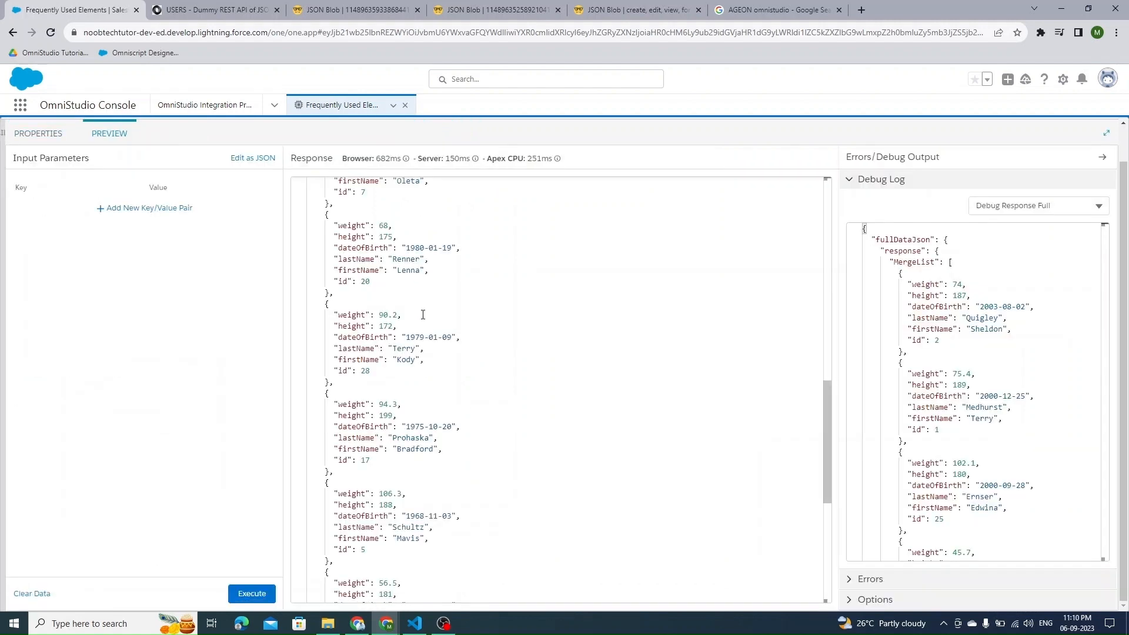
pyautogui.scroll(10, 418, 414)
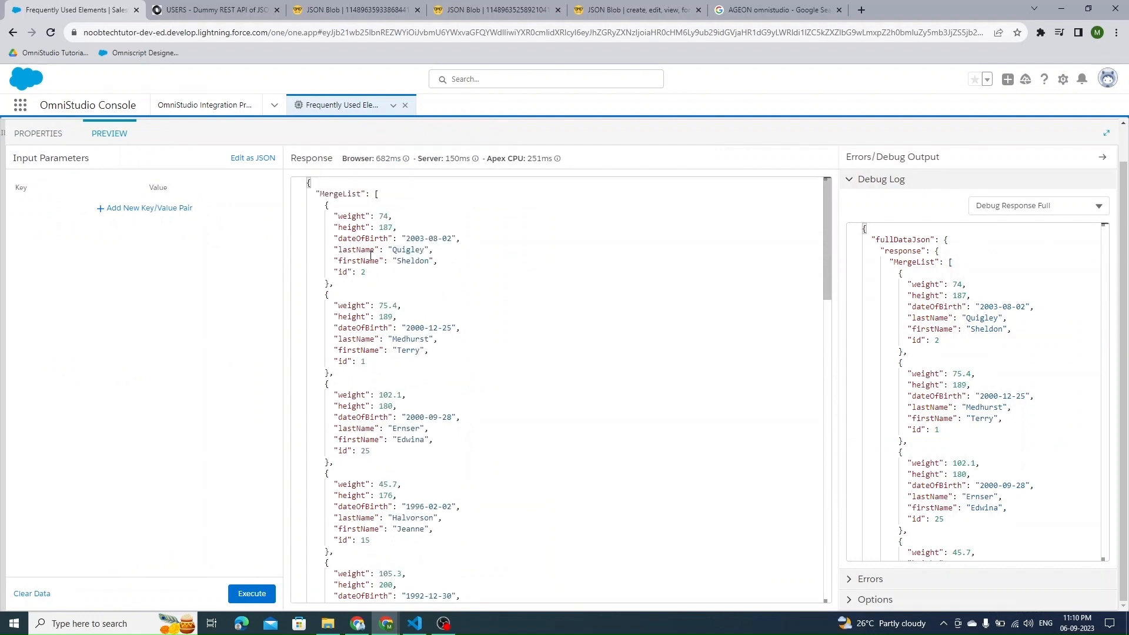
pyautogui.doubleClick(360, 261)
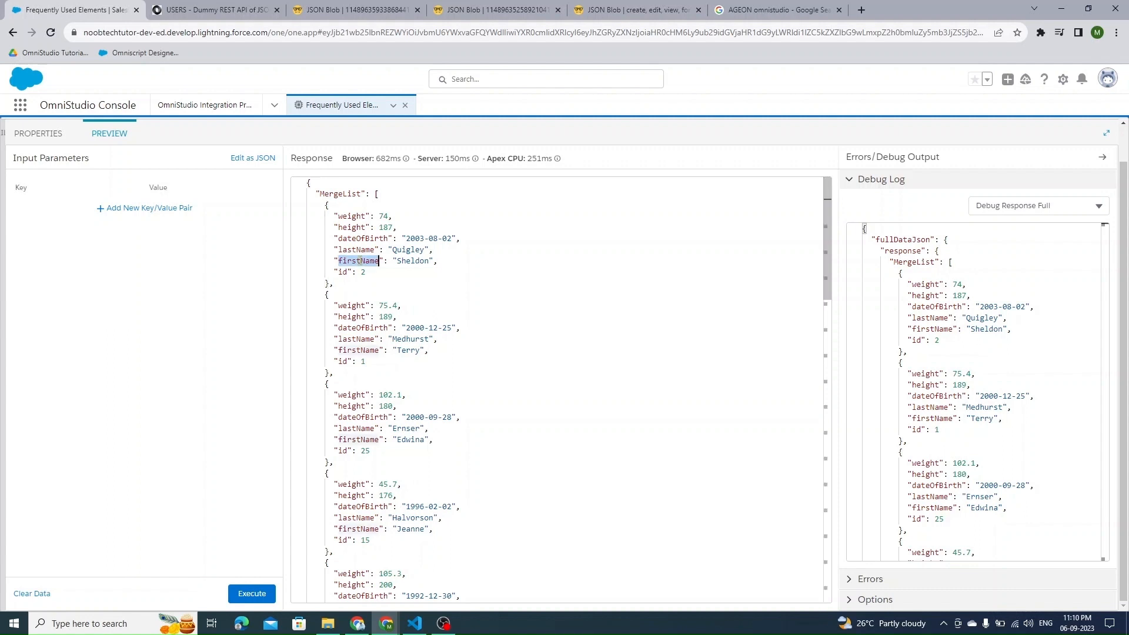
pyautogui.moveTo(337, 254); pyautogui.dragTo(379, 260)
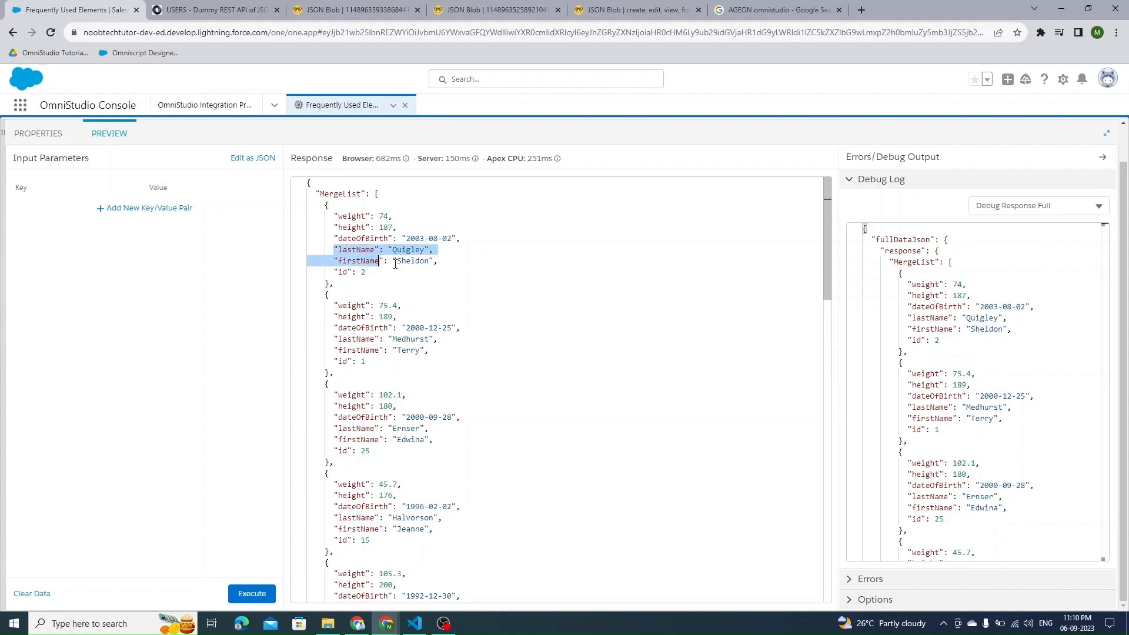
pyautogui.click(396, 264)
pyautogui.doubleClick(359, 261)
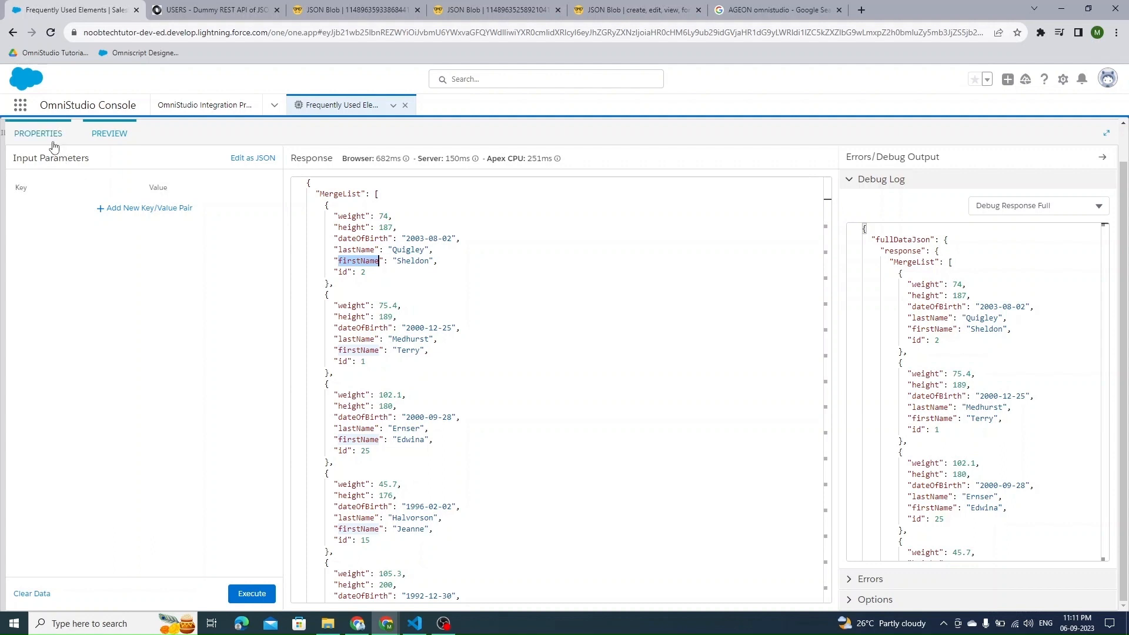
# Name the empty Update Field Value key of MergeList fullName and start its value formula with firstName + " "
pyautogui.click(53, 144)
pyautogui.click(453, 439)
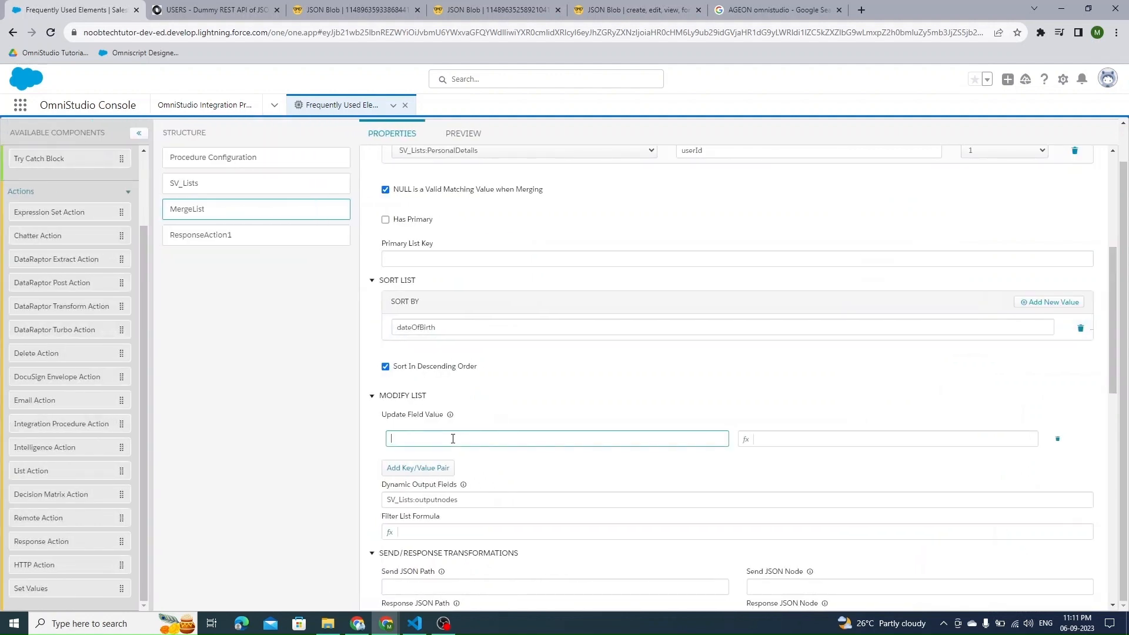
pyautogui.write('fullName')
pyautogui.press('Tab')
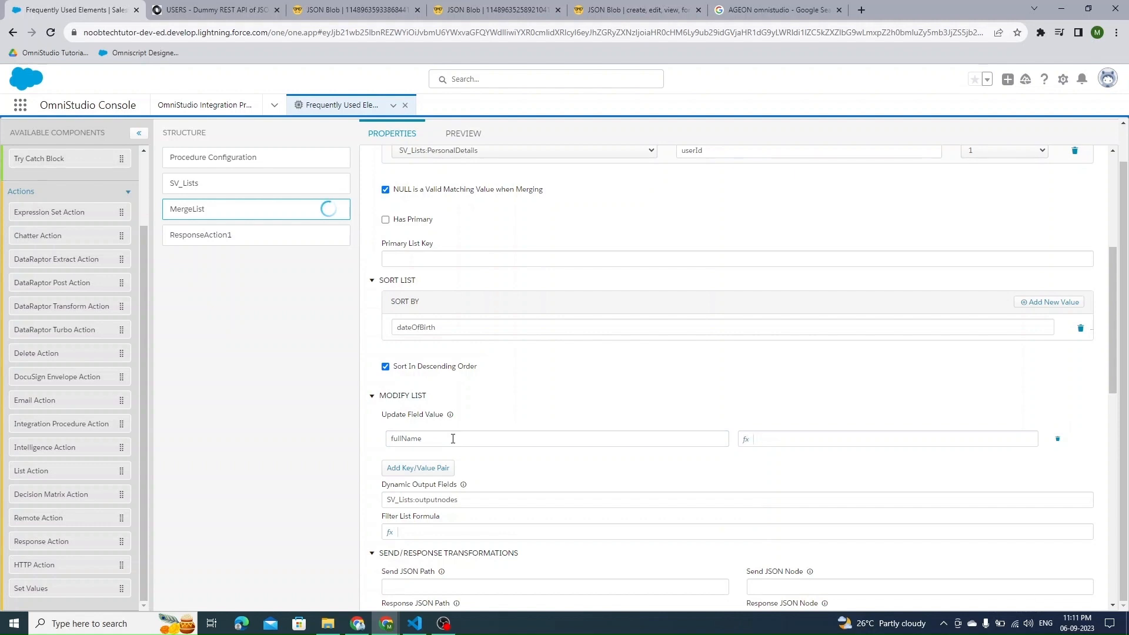
pyautogui.write('firstName + " "')
pyautogui.hotkey('ctrl', 'a')
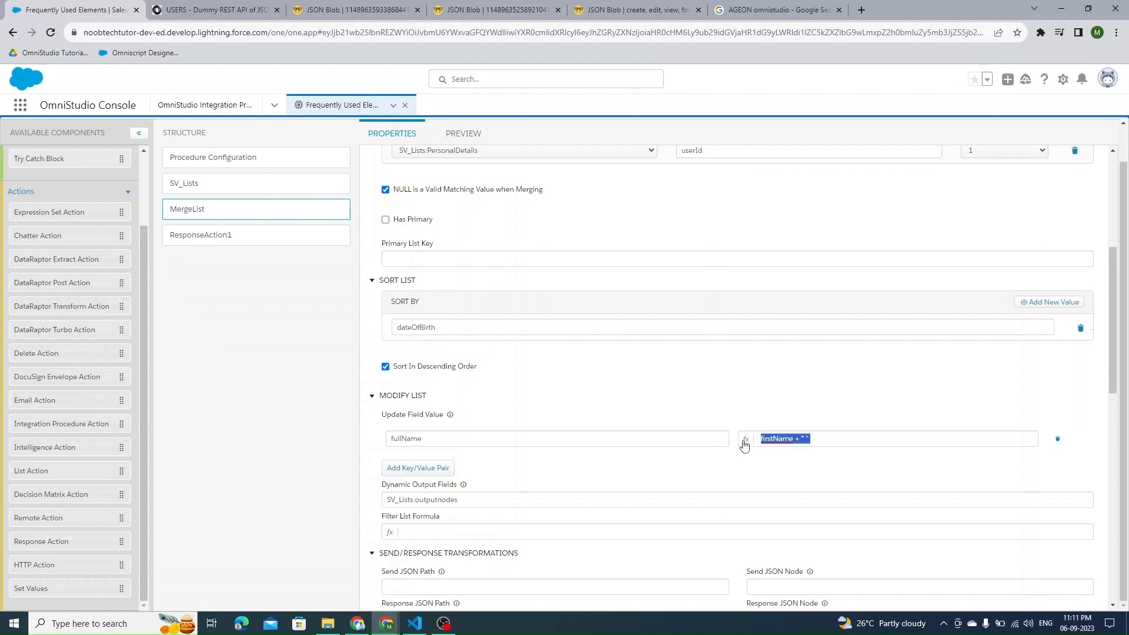
# Complete the fullName formula in the Expression Editor as =%firstName% + " " + %lastName%
pyautogui.click(745, 440)
pyautogui.hotkey('ctrl', 'a')
pyautogui.hotkey('ctrl', 'c')
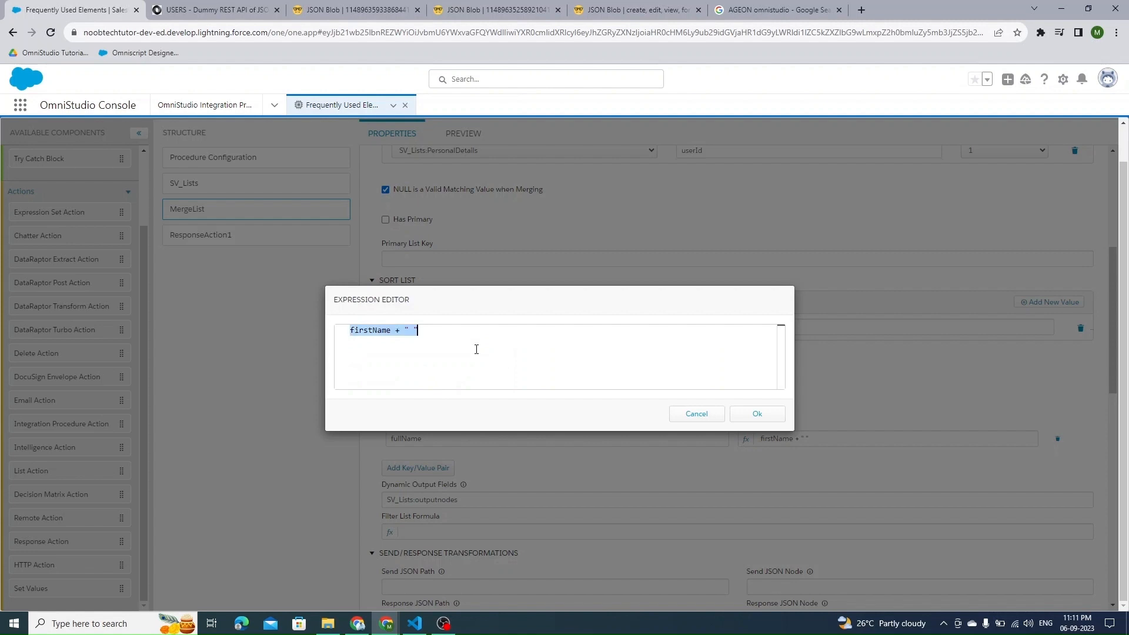
pyautogui.press('Home')
pyautogui.write('%')
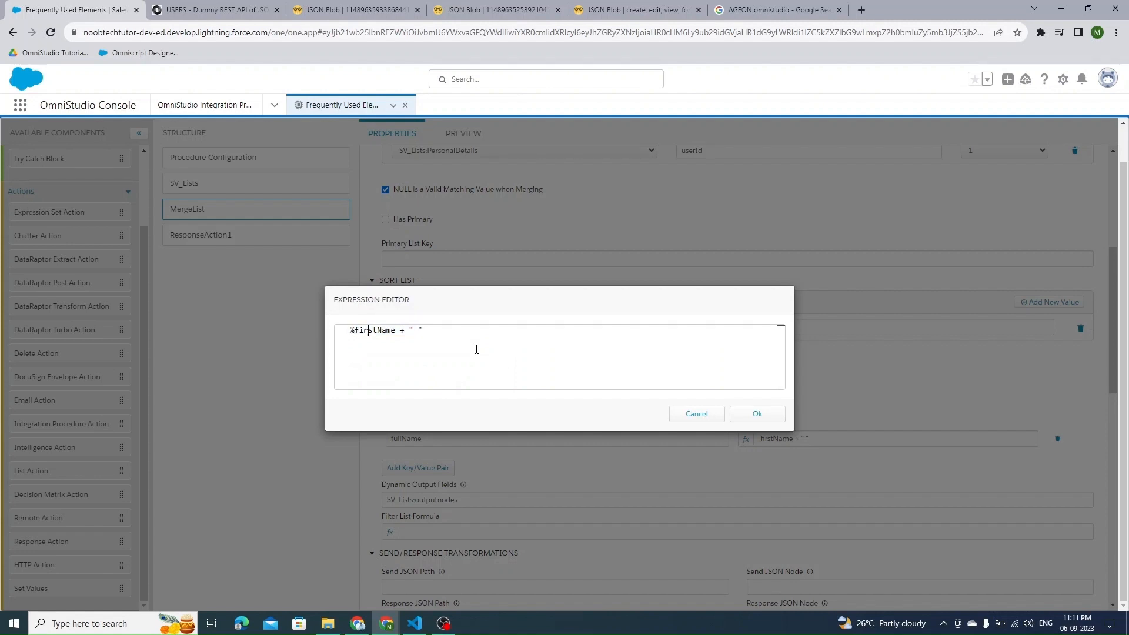
pyautogui.press('Right')
pyautogui.press('Right')
pyautogui.write('%')
pyautogui.hotkey('ctrl', 'v')
pyautogui.hotkey('ctrl', 'z')
pyautogui.write('lastName')
pyautogui.press('Left')
pyautogui.write('%')
pyautogui.press('Delete')
pyautogui.write('%')
pyautogui.click(738, 412)
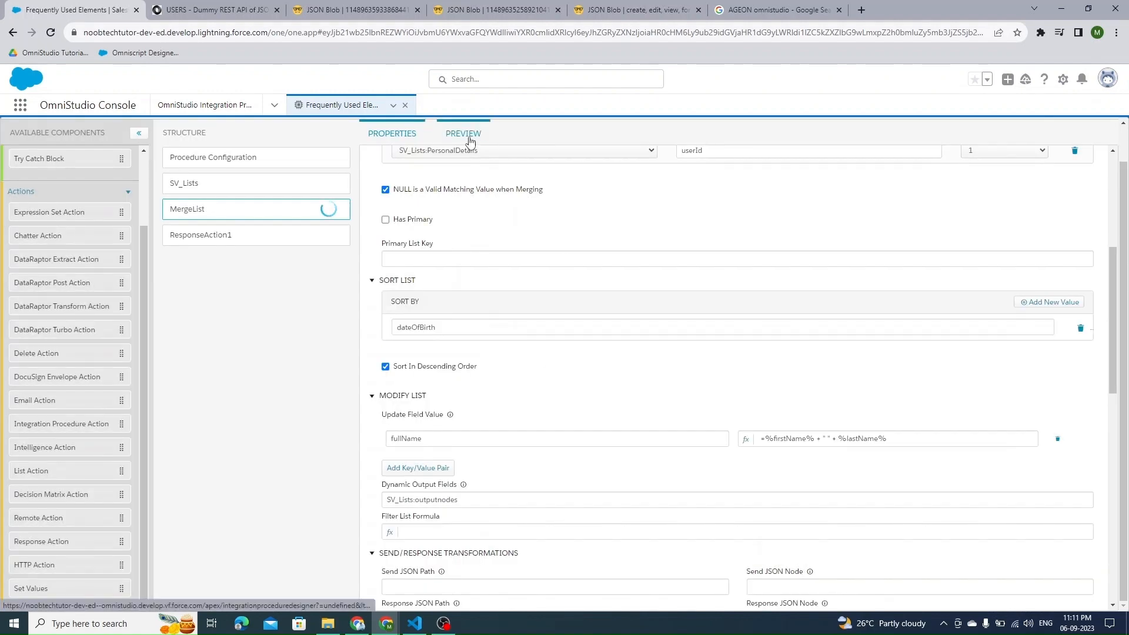
# Execute the integration procedure in preview to check the MergeList records for fullName
pyautogui.click(464, 135)
pyautogui.click(232, 587)
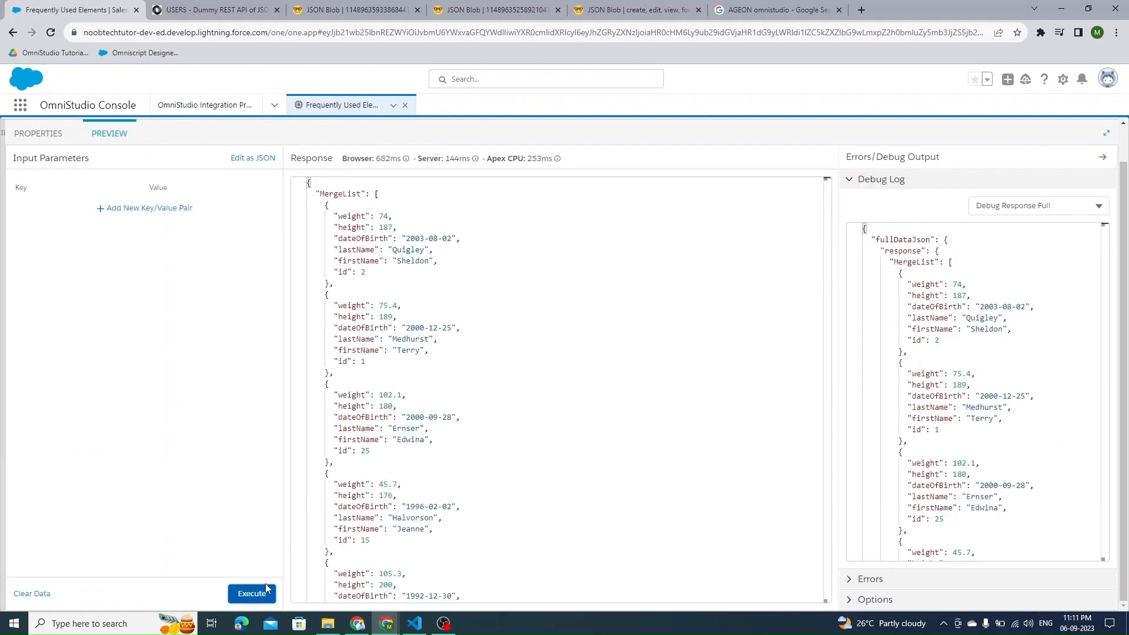
pyautogui.click(264, 592)
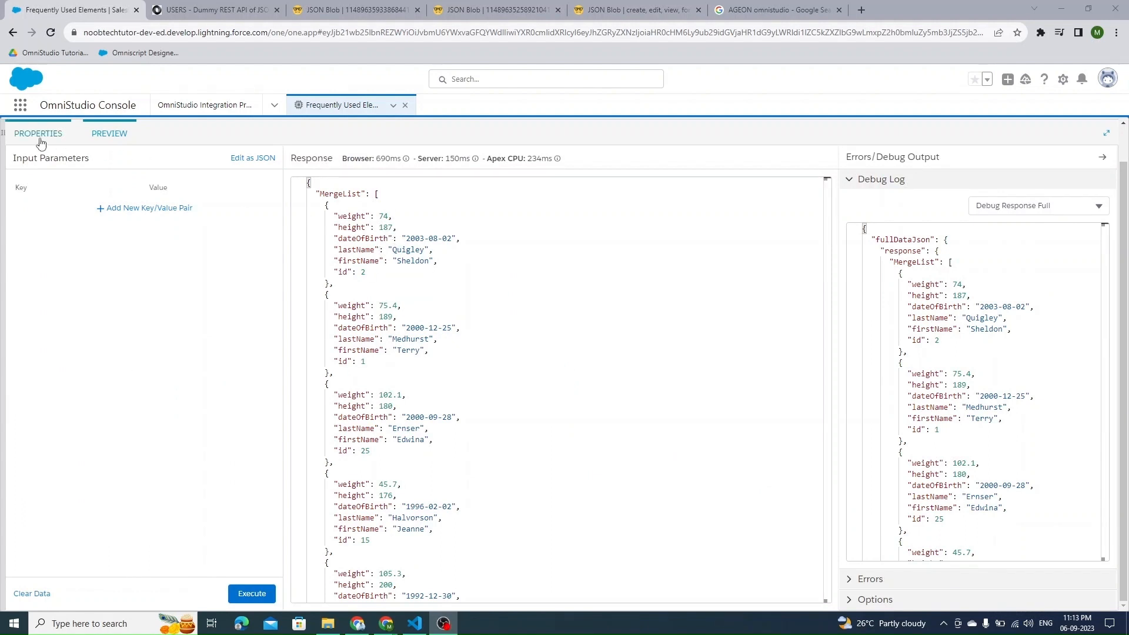
# Add "fullName" after "weight" in the outputnodes array of the SV_Lists element's JSON
pyautogui.click(38, 137)
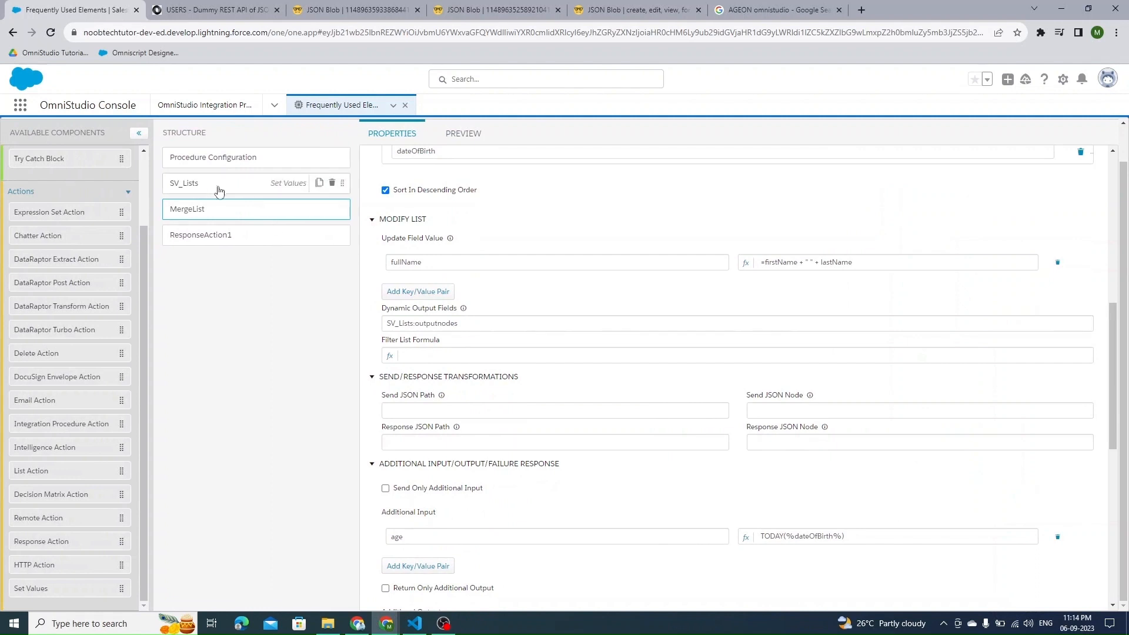
pyautogui.click(225, 185)
pyautogui.scroll(2, 436, 310)
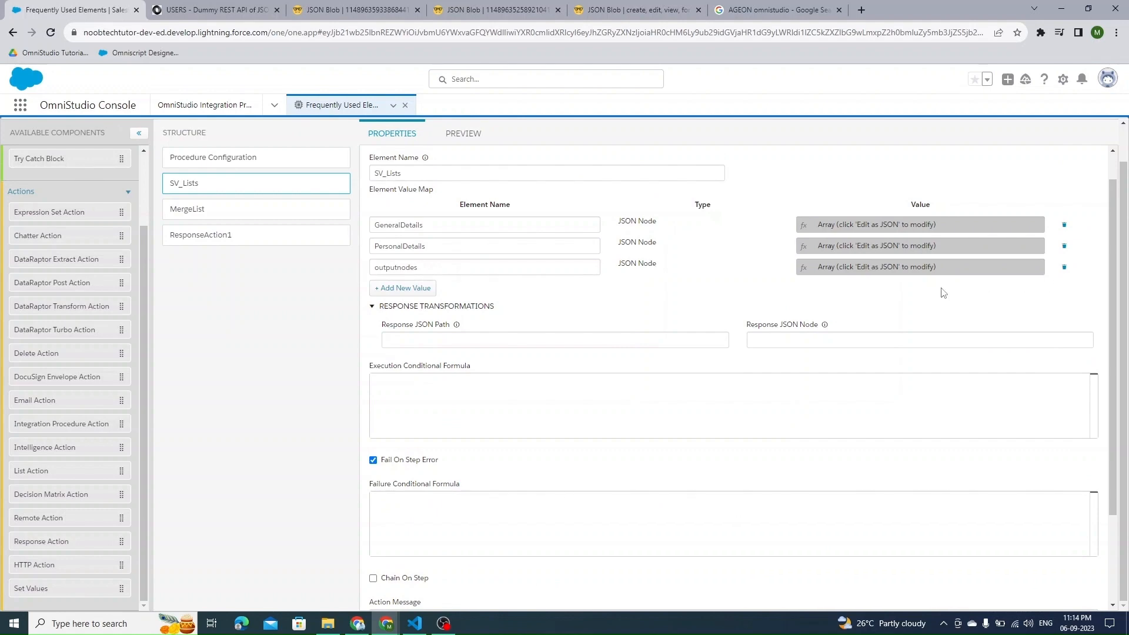
pyautogui.scroll(1, 941, 290)
pyautogui.click(1082, 166)
pyautogui.scroll(-15, 547, 442)
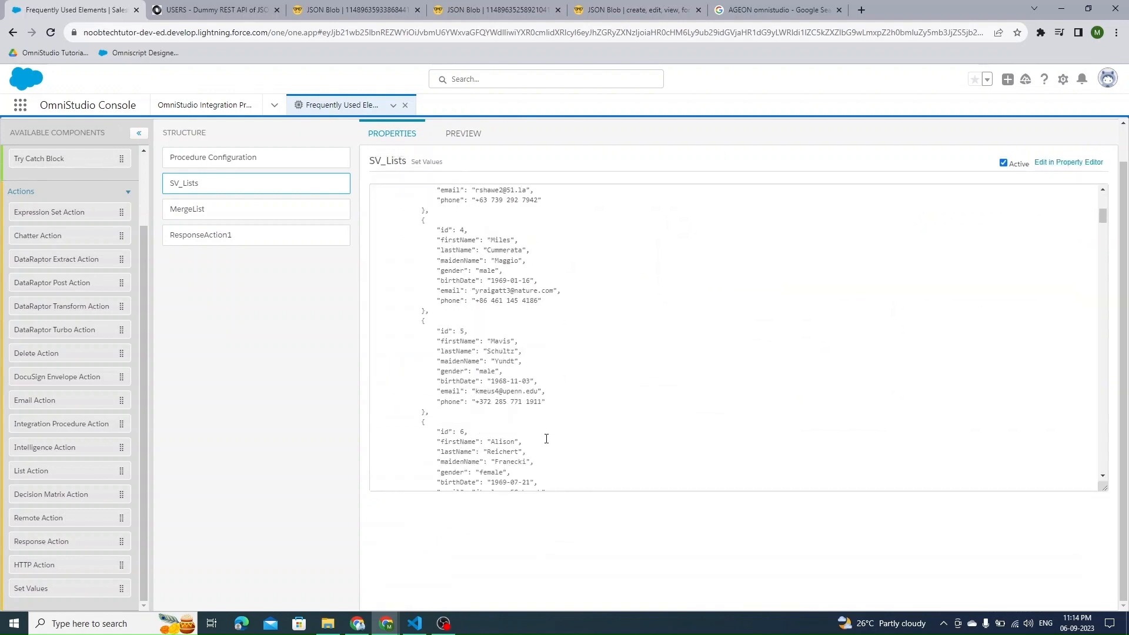
pyautogui.scroll(-20, 547, 442)
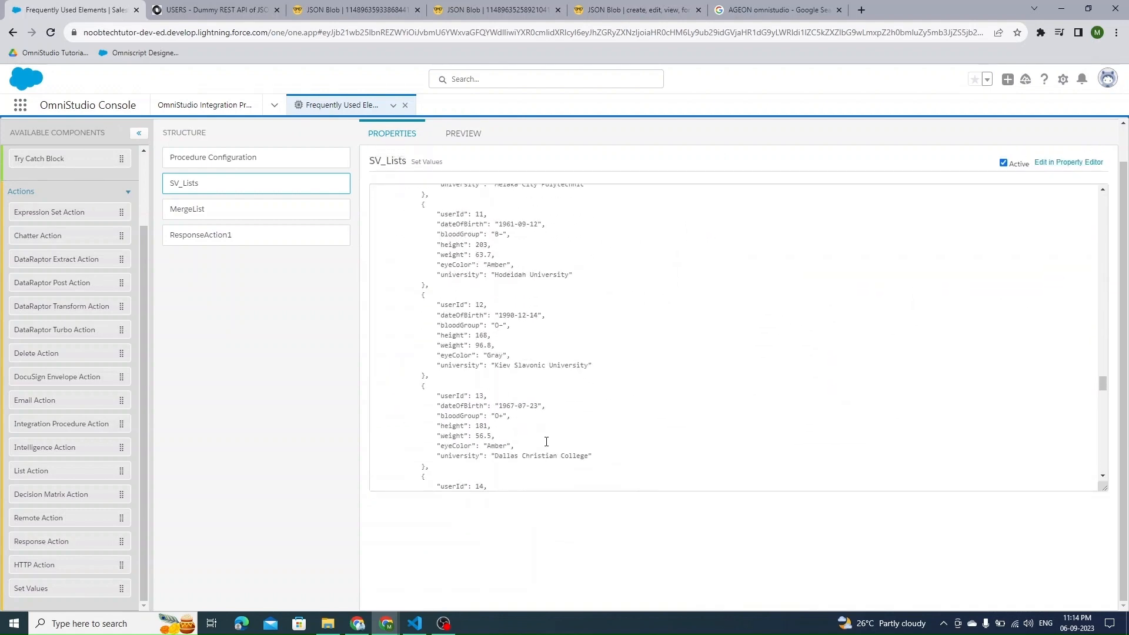
pyautogui.scroll(-1, 546, 441)
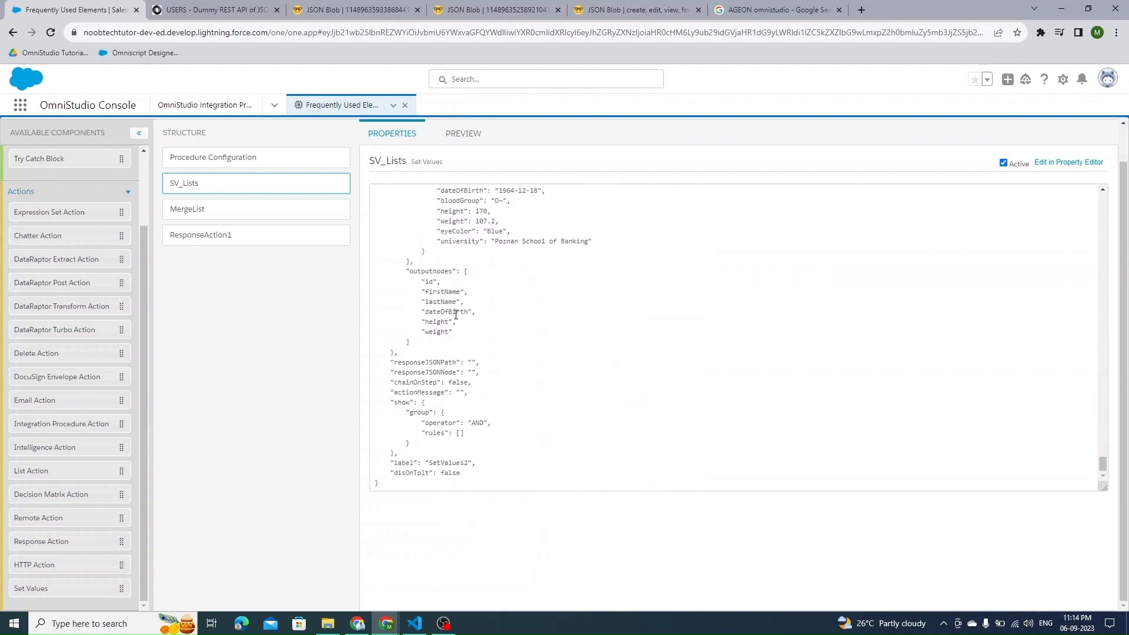
pyautogui.click(471, 326)
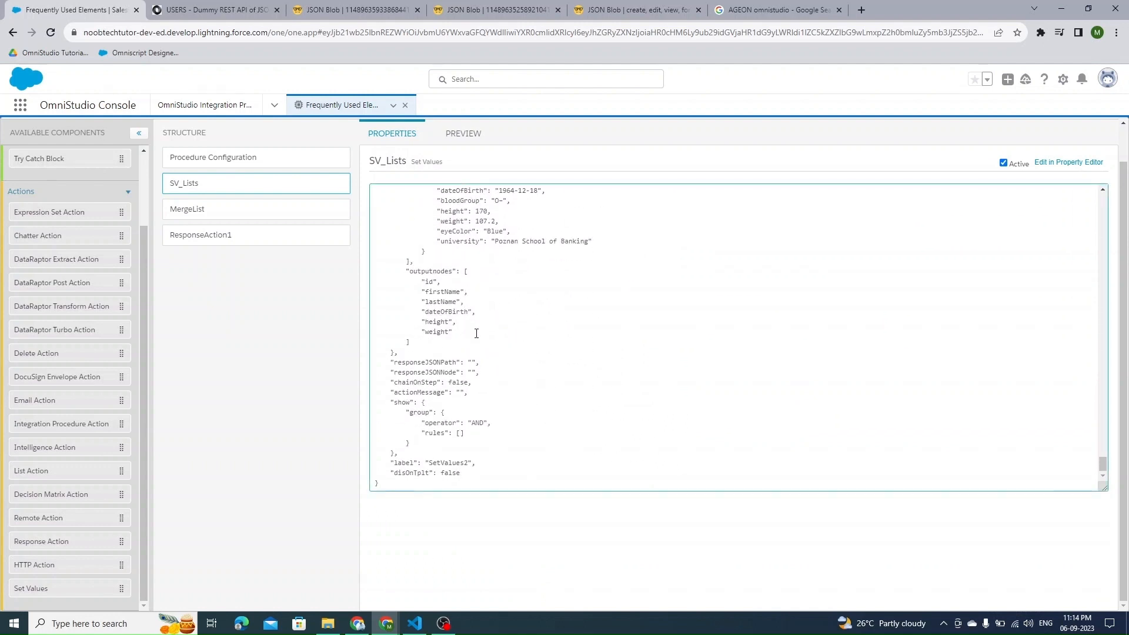
pyautogui.write(', "f"ullName')
# Execute the procedure in preview and check the fullName field of the first MergeList record
pyautogui.click(461, 138)
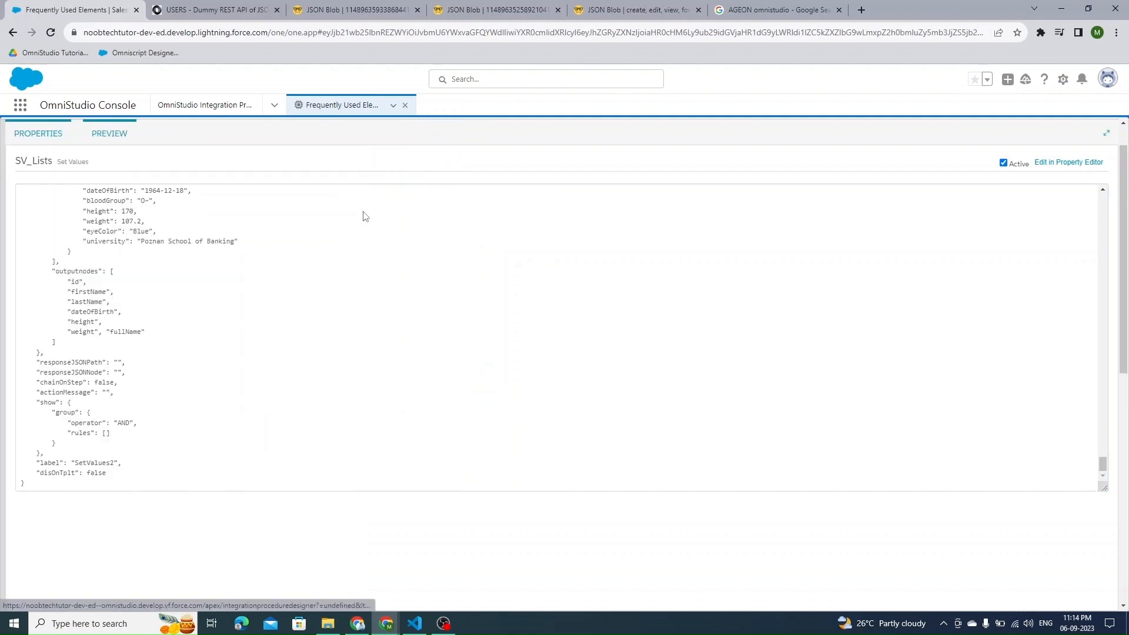
pyautogui.click(259, 590)
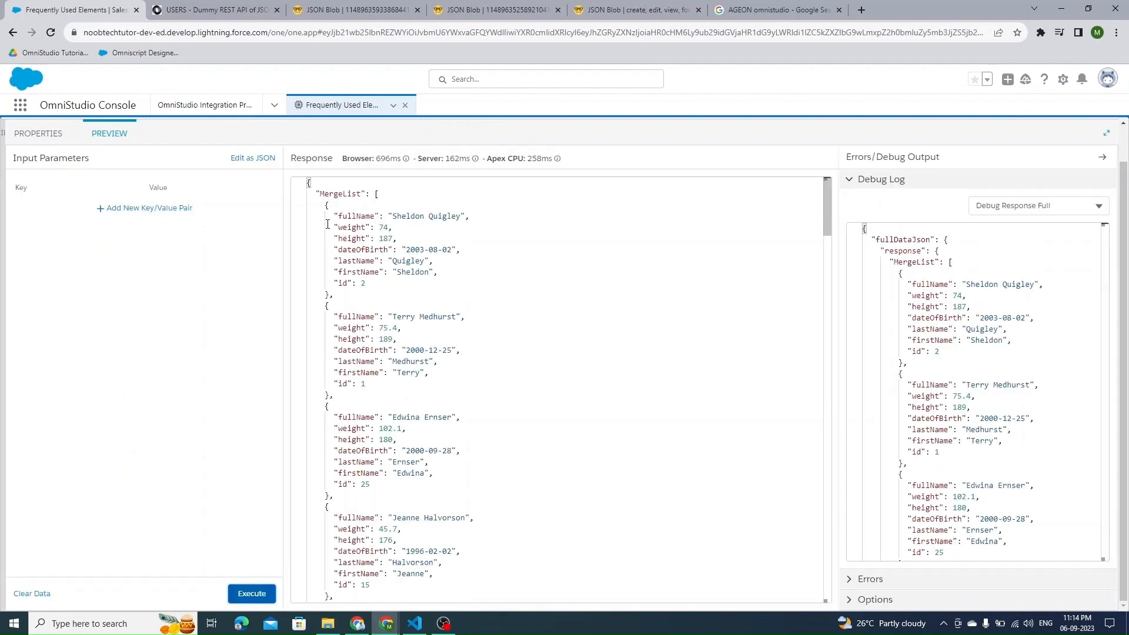
pyautogui.moveTo(329, 216); pyautogui.dragTo(469, 216)
# Delete the outputnodes element from the SV_Lists element value map
pyautogui.click(39, 134)
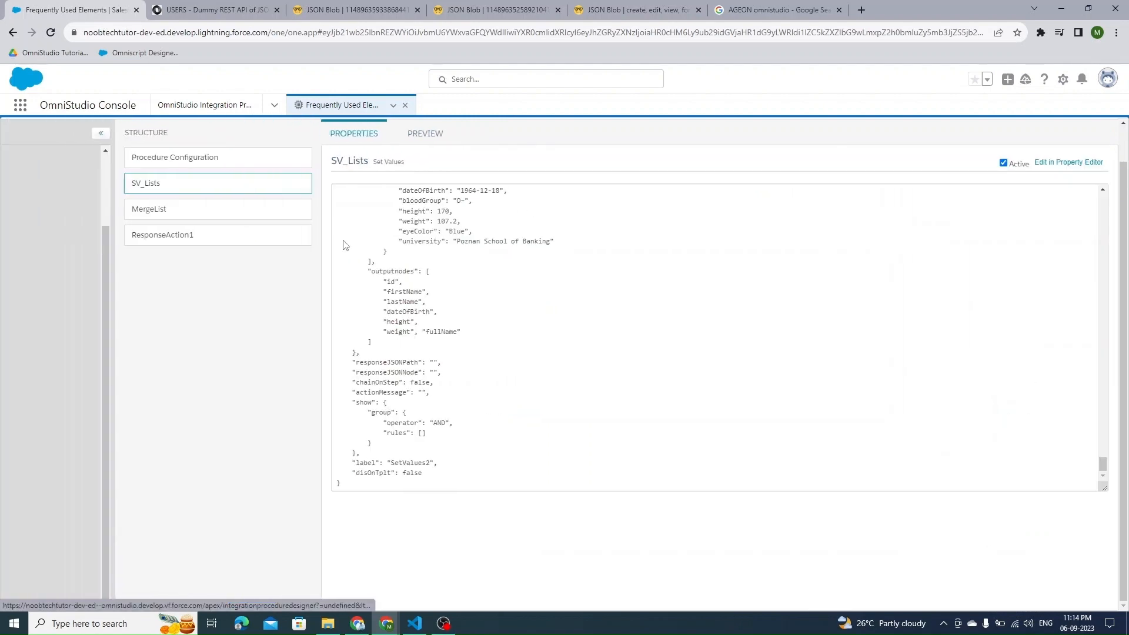
pyautogui.scroll(1, 440, 298)
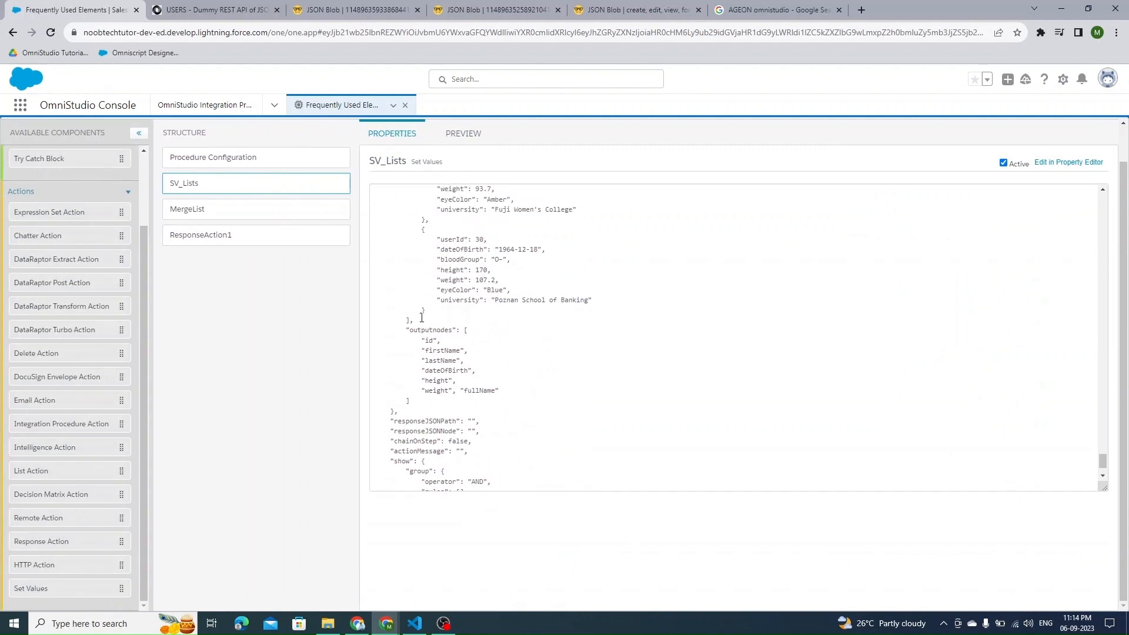
pyautogui.click(1085, 166)
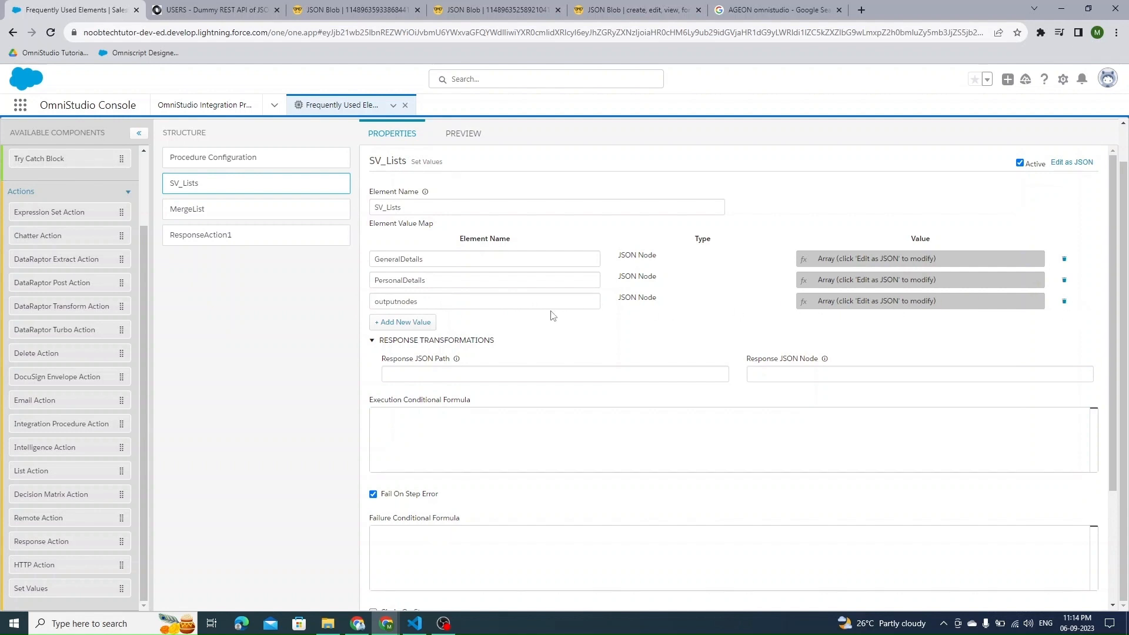
pyautogui.click(1065, 303)
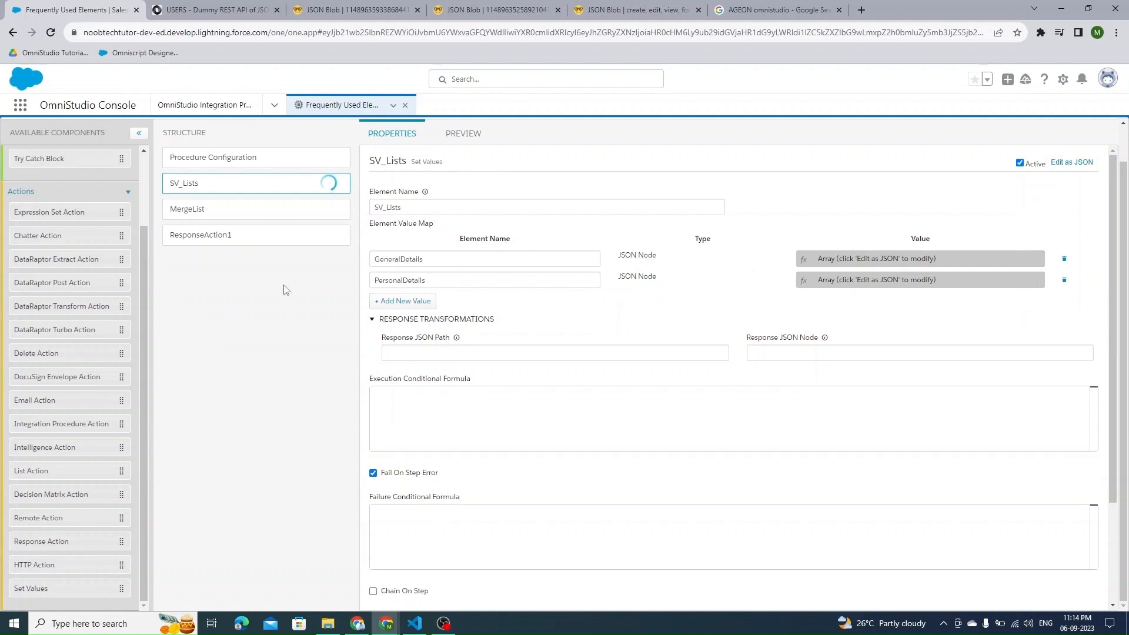
# Execute the procedure in preview again and examine the fullName and university fields of the merged records
pyautogui.click(450, 145)
pyautogui.click(252, 593)
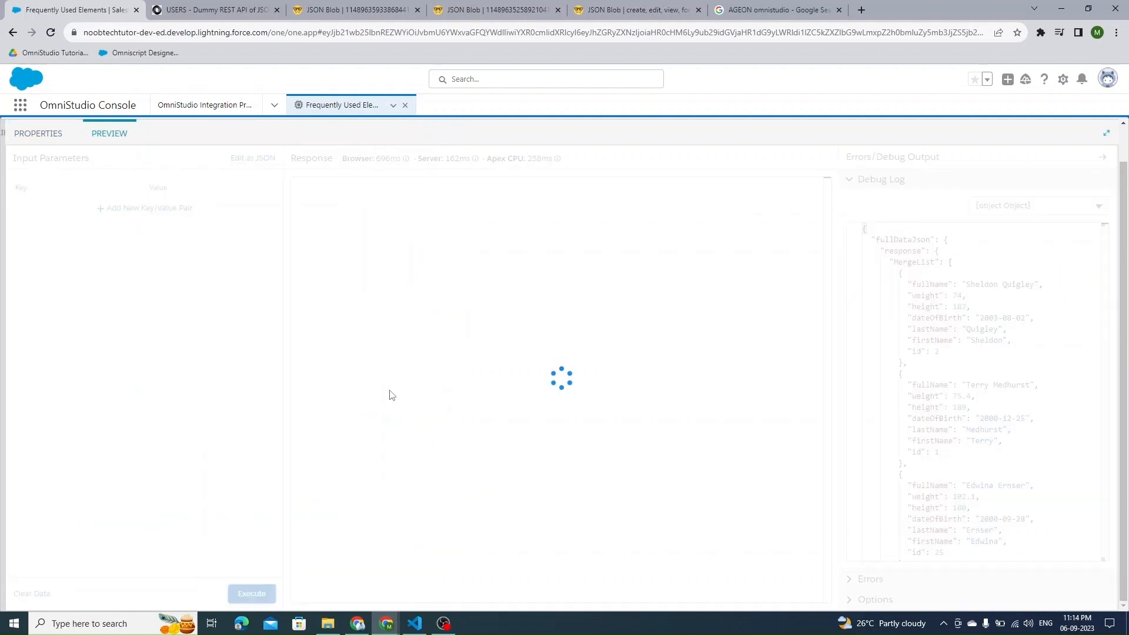
pyautogui.doubleClick(356, 216)
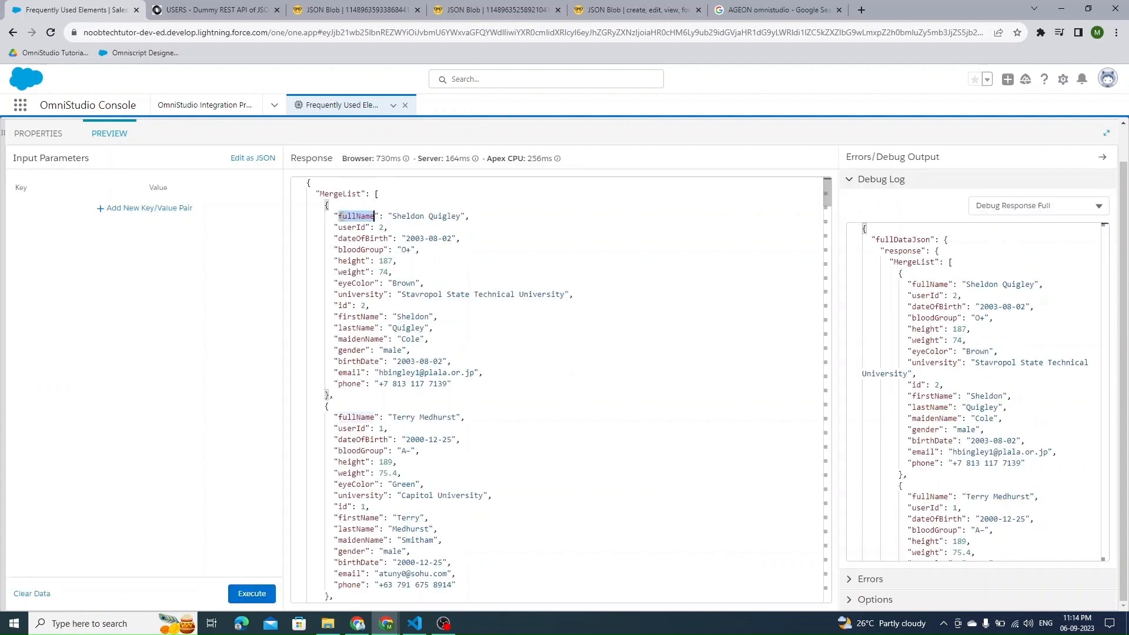
pyautogui.scroll(-3, 404, 421)
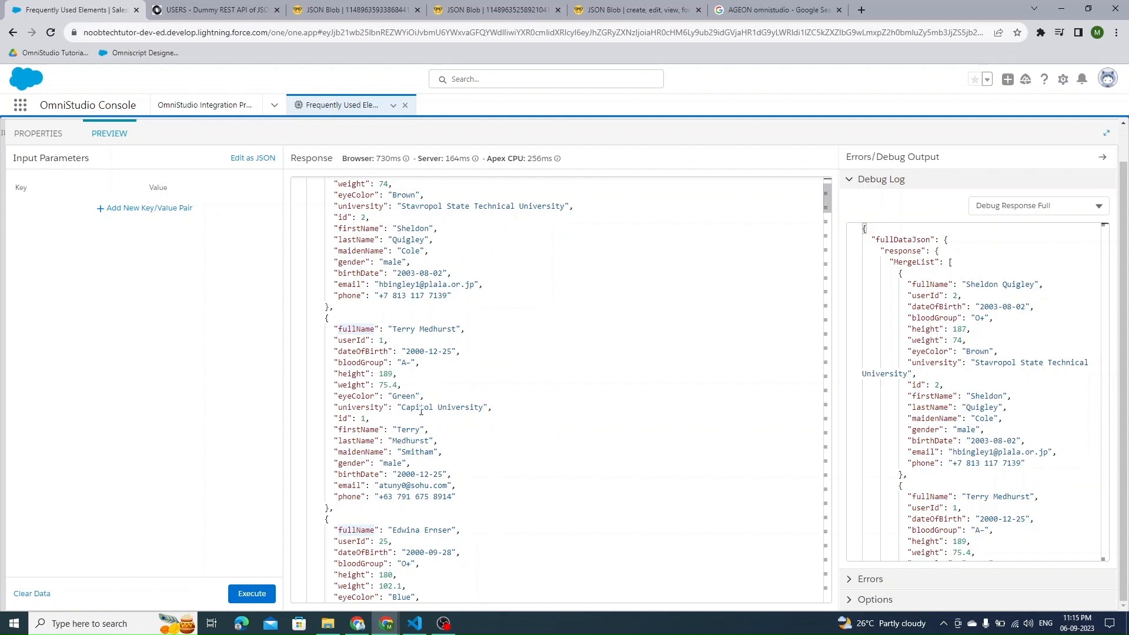
pyautogui.doubleClick(375, 407)
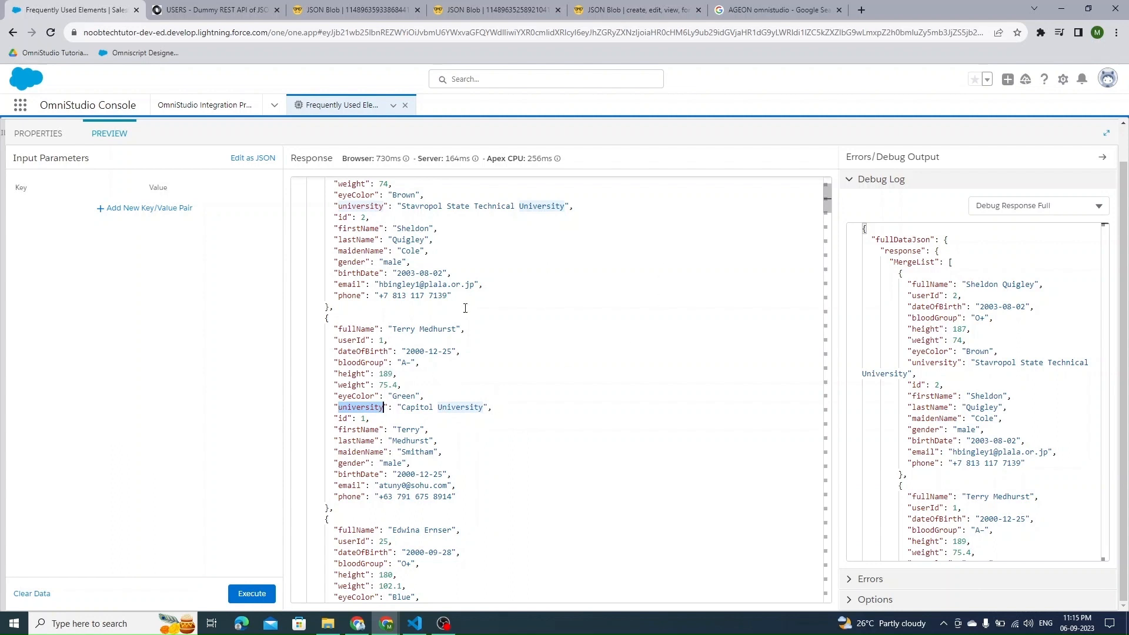
# Add a second key/value pair named university under Update Field Value of the MergeList action
pyautogui.click(41, 134)
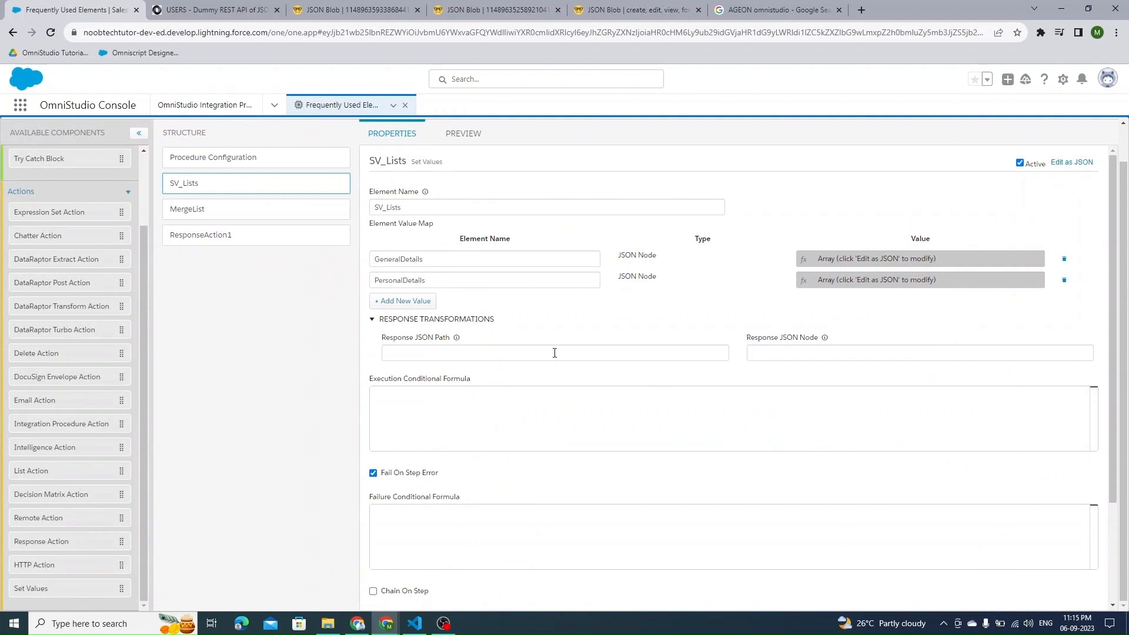
pyautogui.scroll(-1, 555, 353)
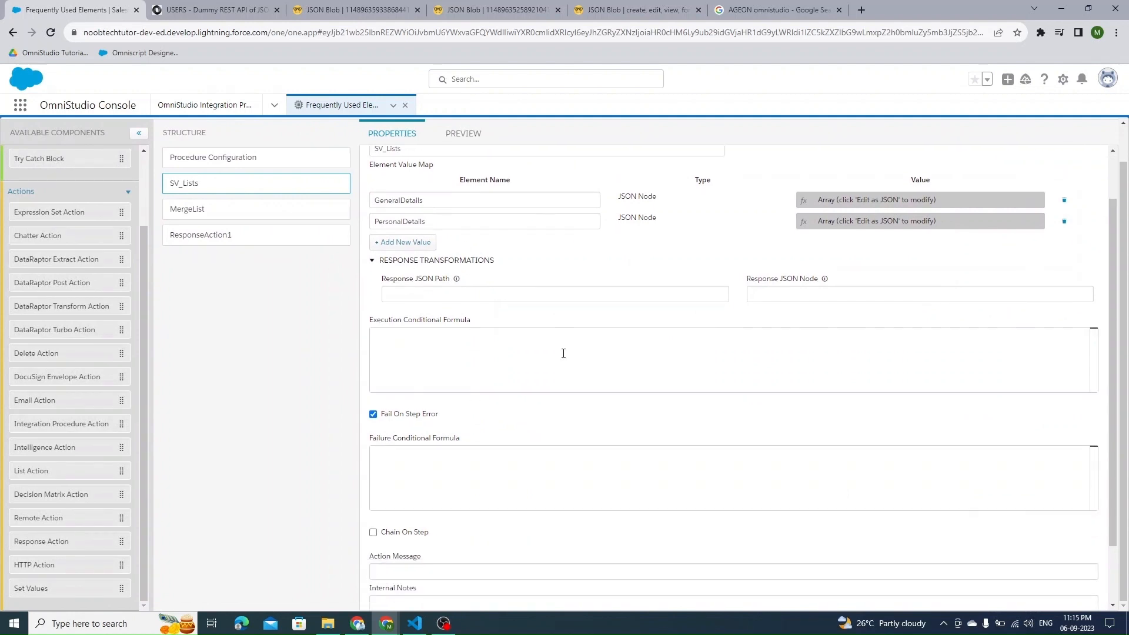
pyautogui.click(245, 212)
pyautogui.scroll(4, 541, 376)
pyautogui.scroll(1, 505, 382)
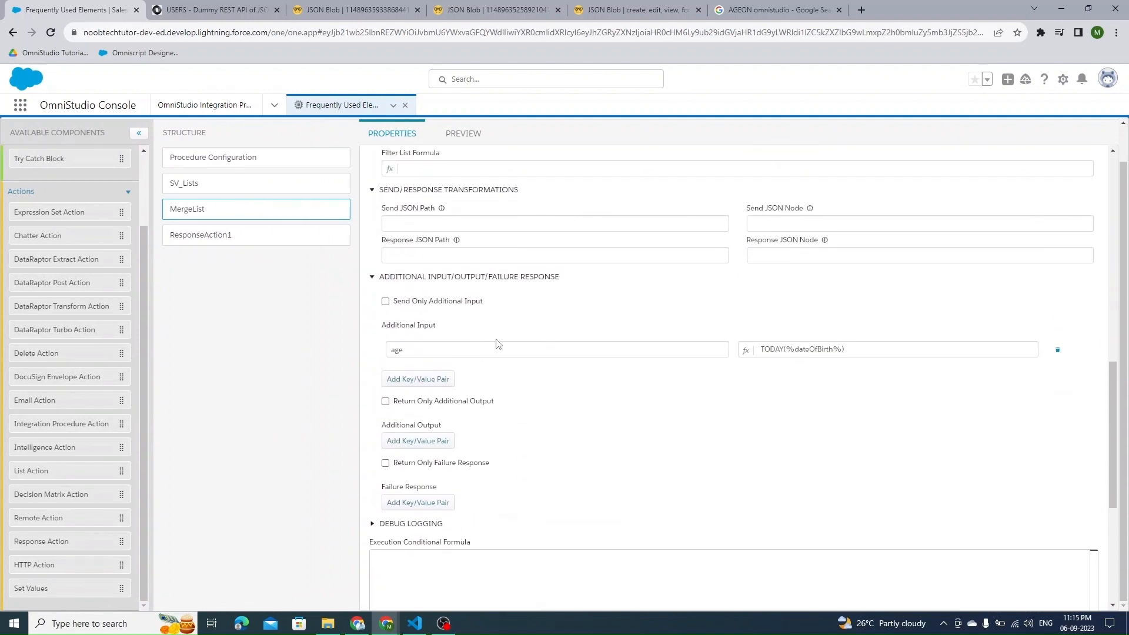
pyautogui.scroll(2, 497, 345)
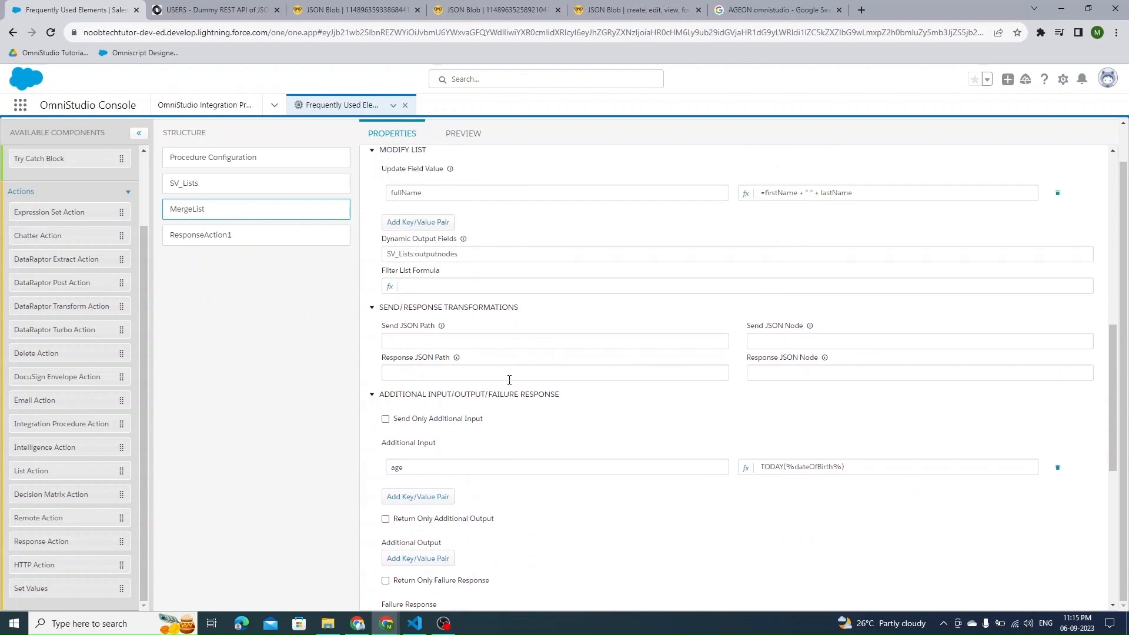
pyautogui.scroll(3, 471, 308)
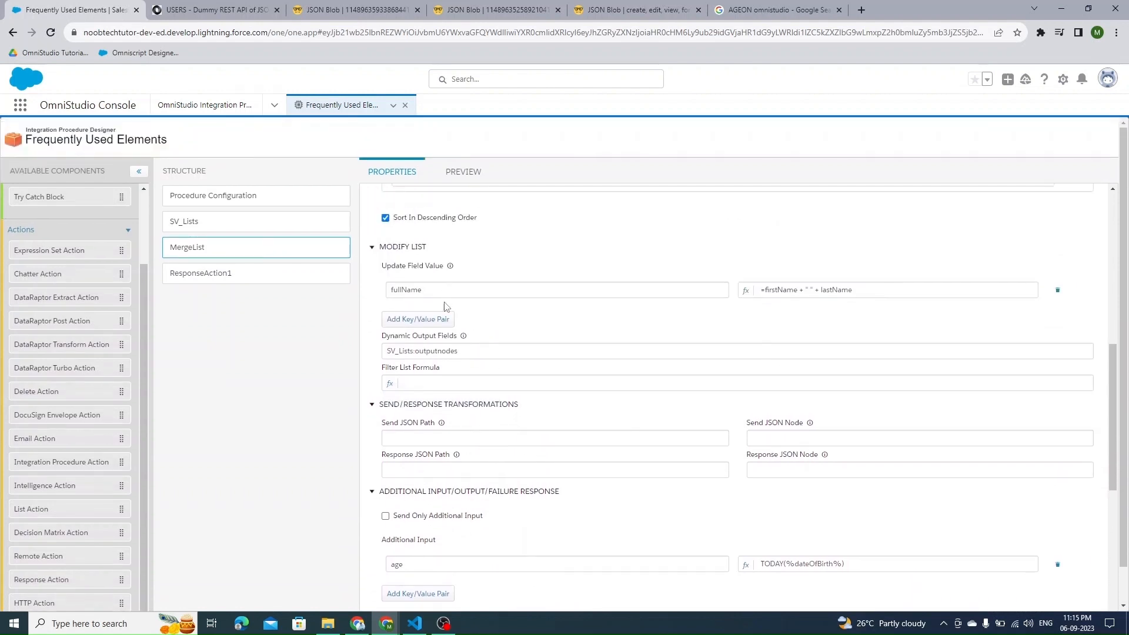
pyautogui.click(412, 379)
pyautogui.click(575, 376)
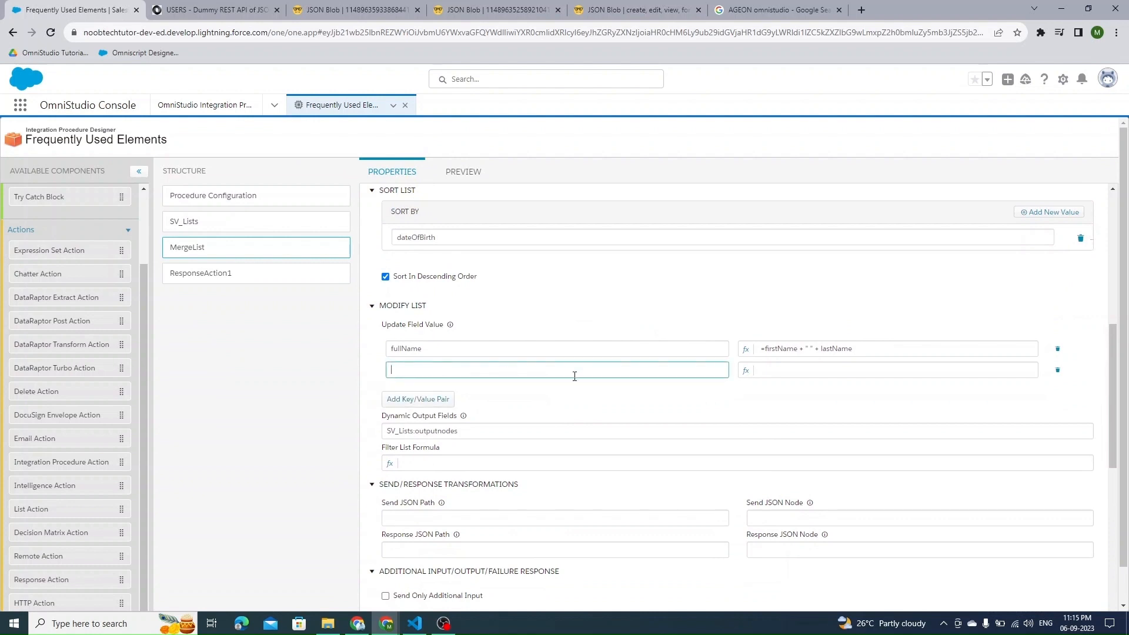
pyautogui.write('university')
# Set the university value in the Expression Editor to =%university% + " UNI."
pyautogui.click(771, 373)
pyautogui.click(746, 370)
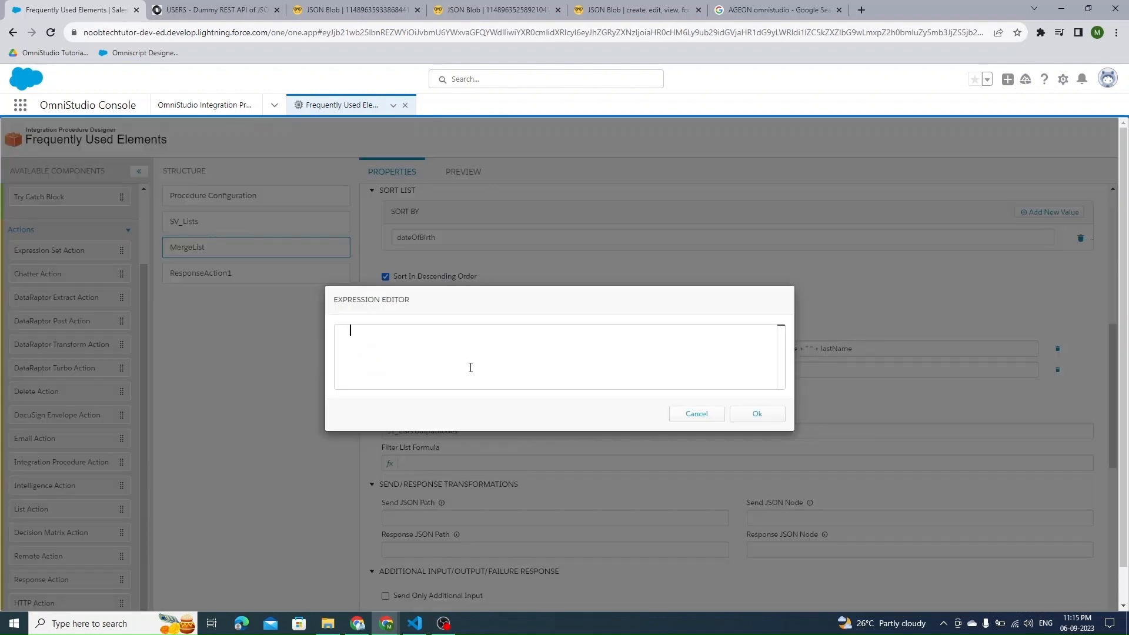
pyautogui.write('%%university')
pyautogui.press('Right')
pyautogui.write('+ ""')
pyautogui.write('UNI')
pyautogui.write('.')
pyautogui.click(421, 330)
pyautogui.press('BackSpace')
pyautogui.write('"')
pyautogui.click(764, 417)
# Execute the procedure in preview and check the suffix on the university values of the merged records
pyautogui.click(463, 172)
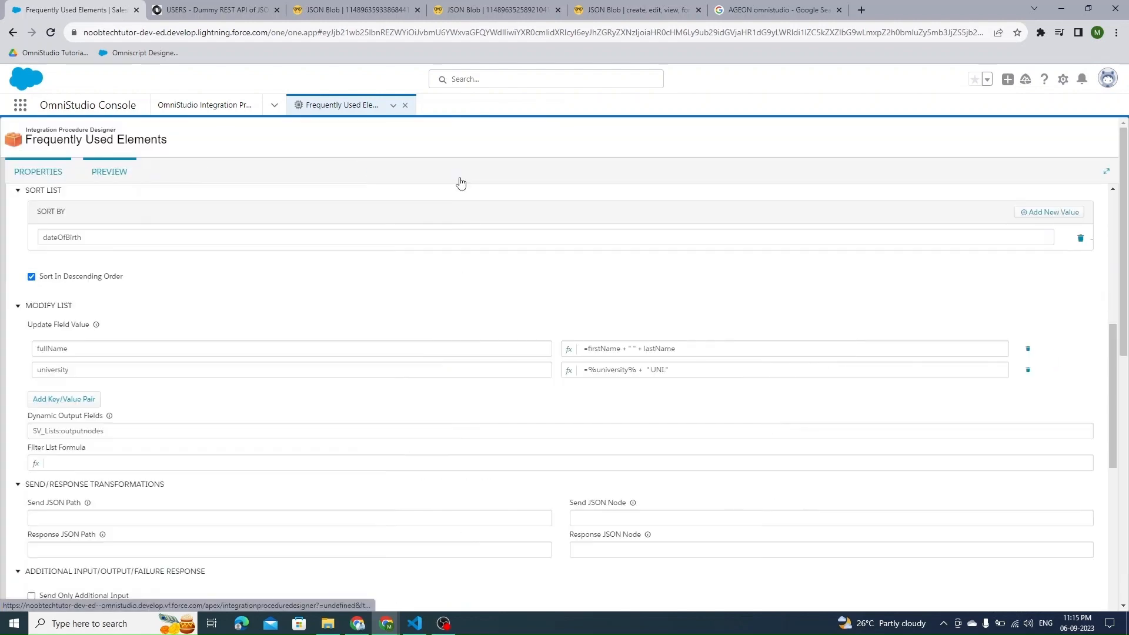
pyautogui.scroll(-1, 276, 582)
pyautogui.click(272, 593)
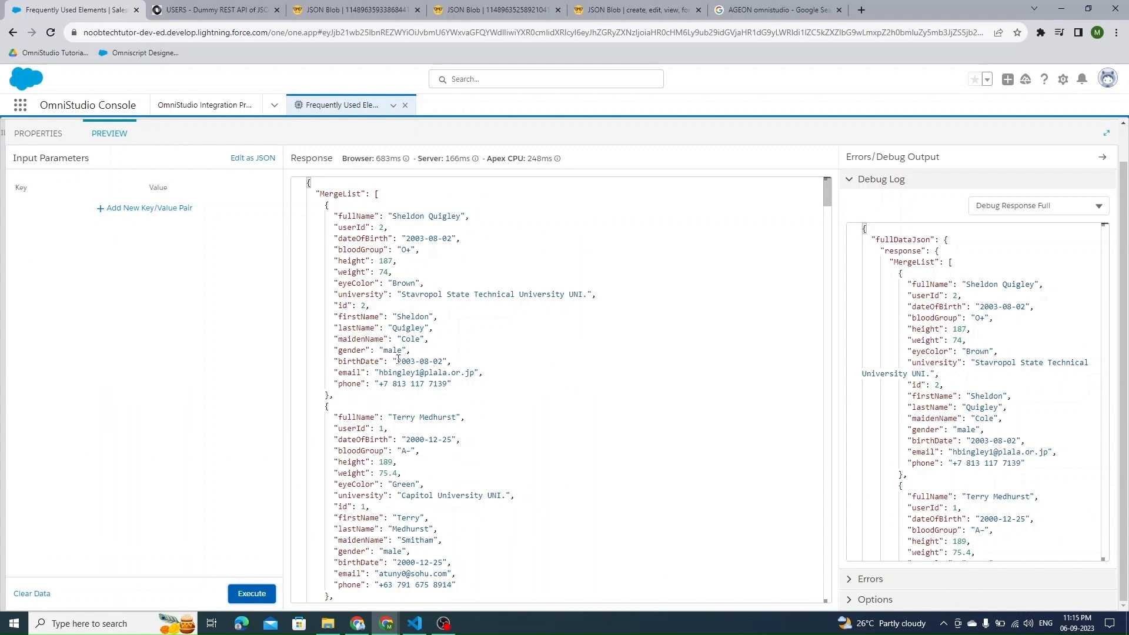
pyautogui.moveTo(566, 295); pyautogui.dragTo(415, 294)
pyautogui.moveTo(565, 296); pyautogui.dragTo(585, 296)
pyautogui.scroll(-5, 559, 392)
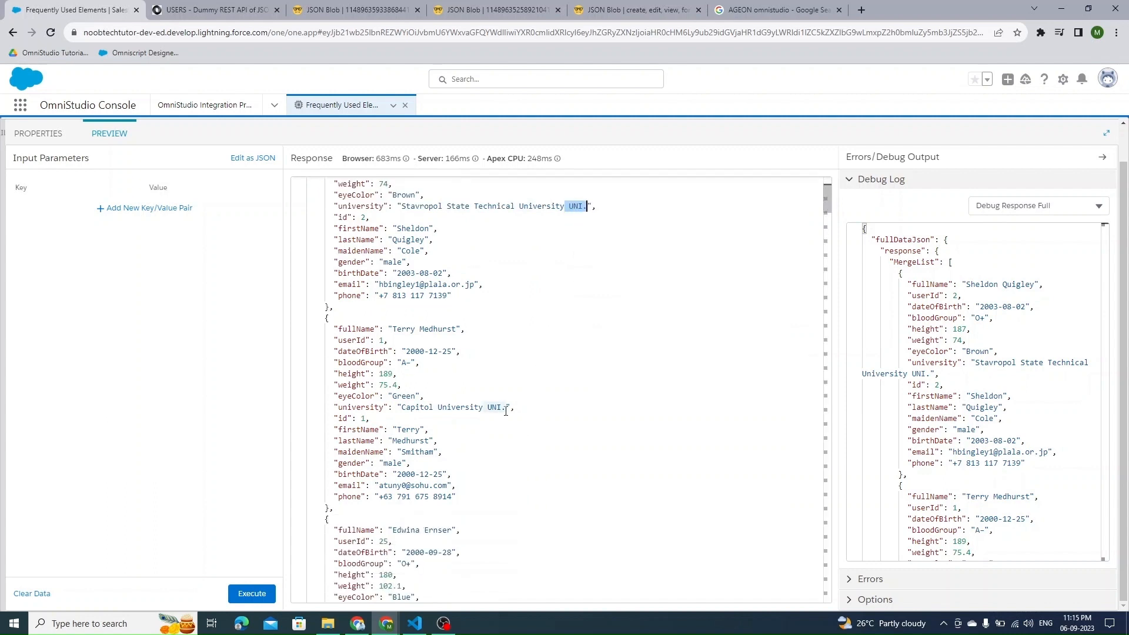
# Remove the period from the university formula in MergeList so it reads =%university% + " UNI"
pyautogui.click(39, 134)
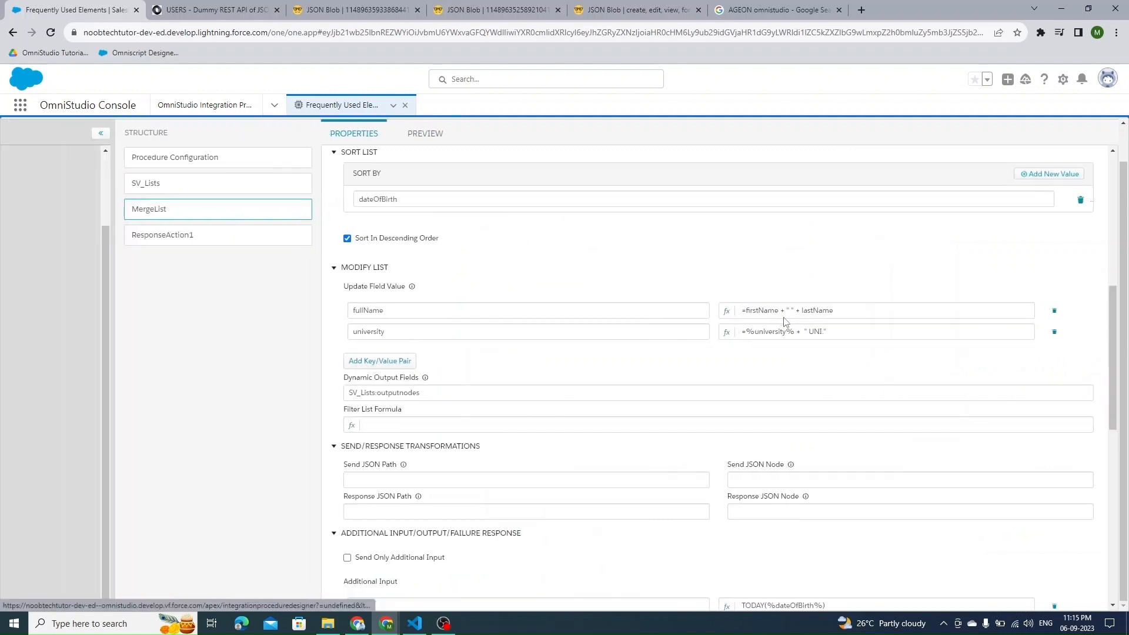
pyautogui.click(845, 332)
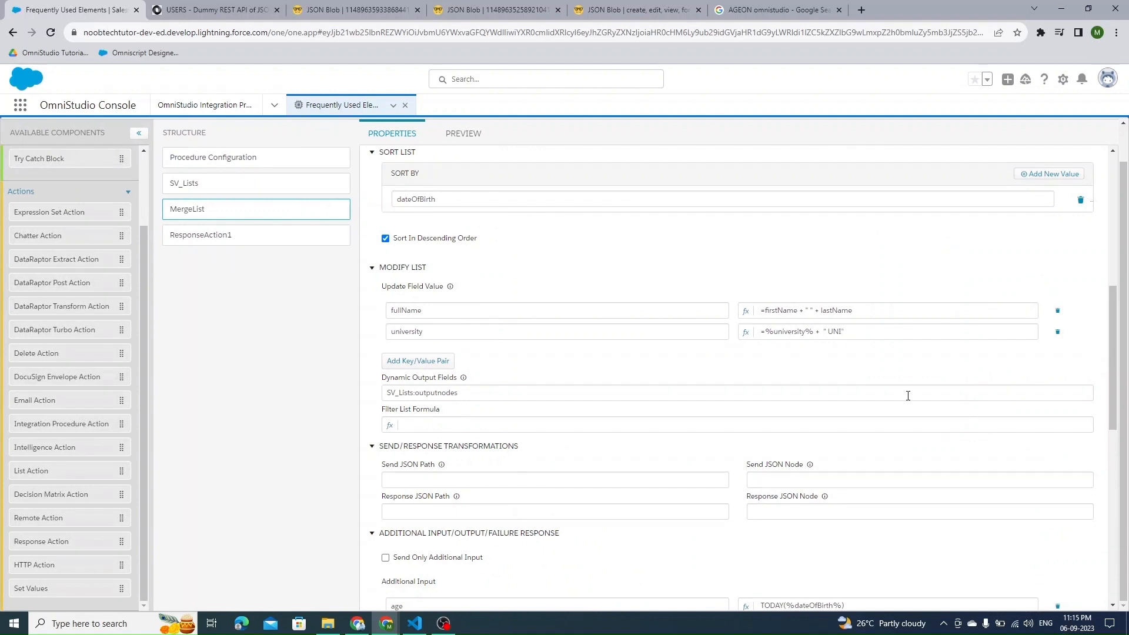
pyautogui.write('"')
pyautogui.scroll(6, 418, 326)
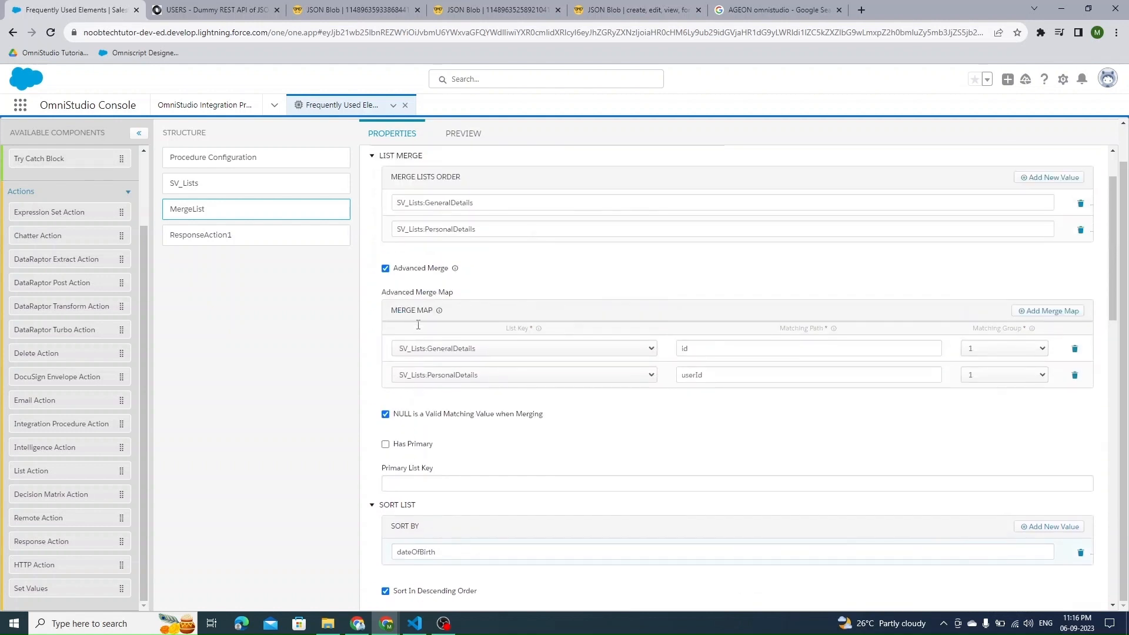